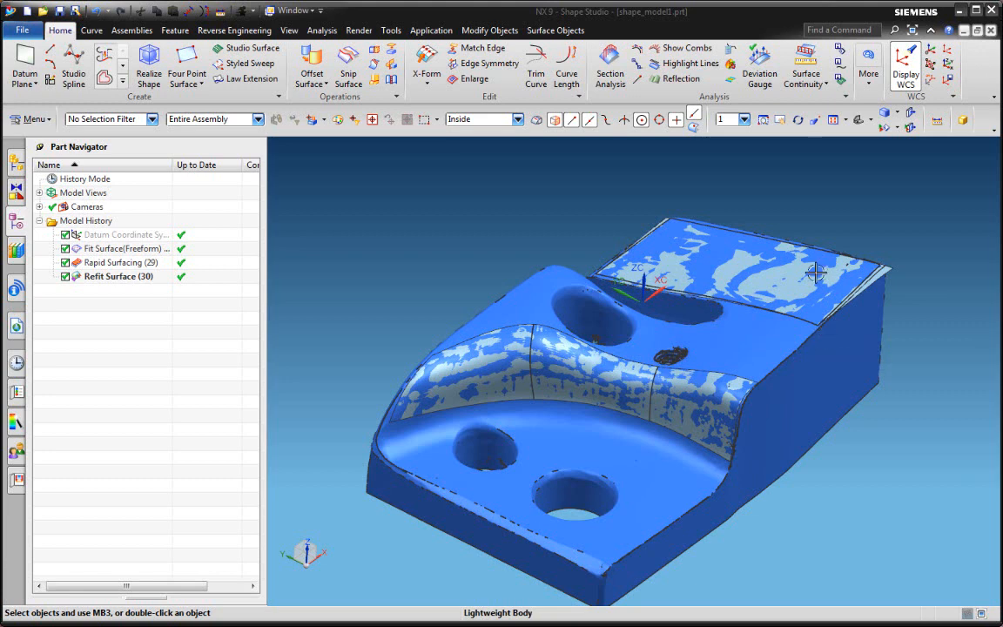
Highlight the Rapid Surfacing, Refit Surface and Fit Surface features in turn to examine which surfaces each one covers
middle_drag(734, 362, 644, 358)
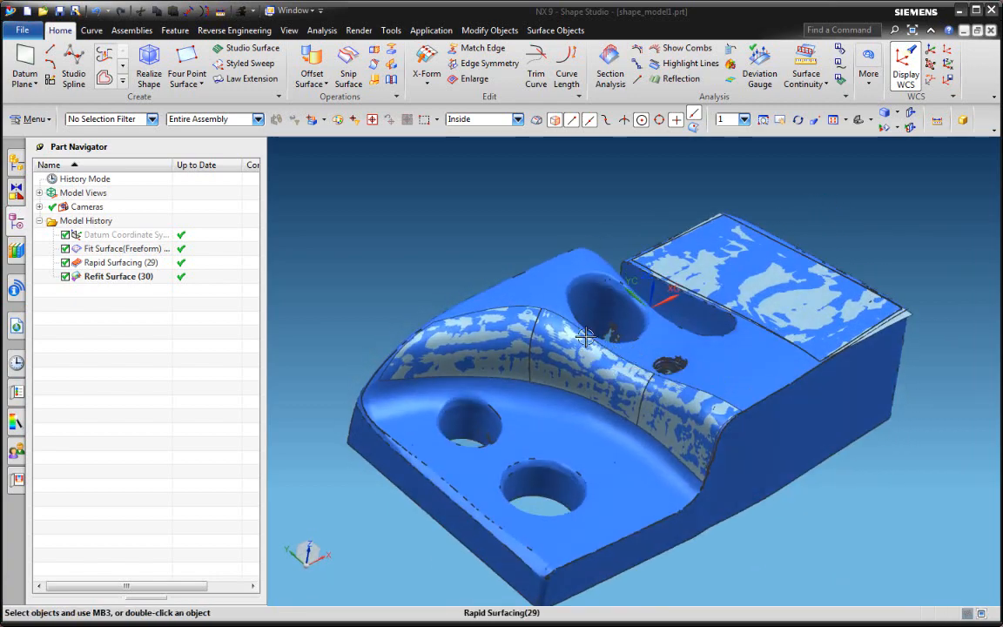
click(130, 265)
click(117, 277)
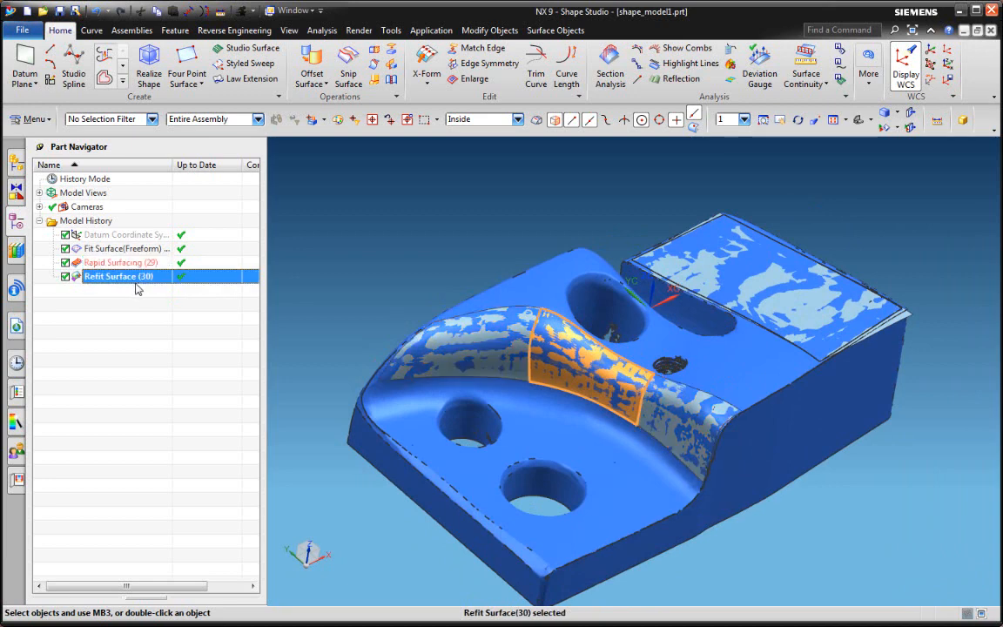
click(113, 248)
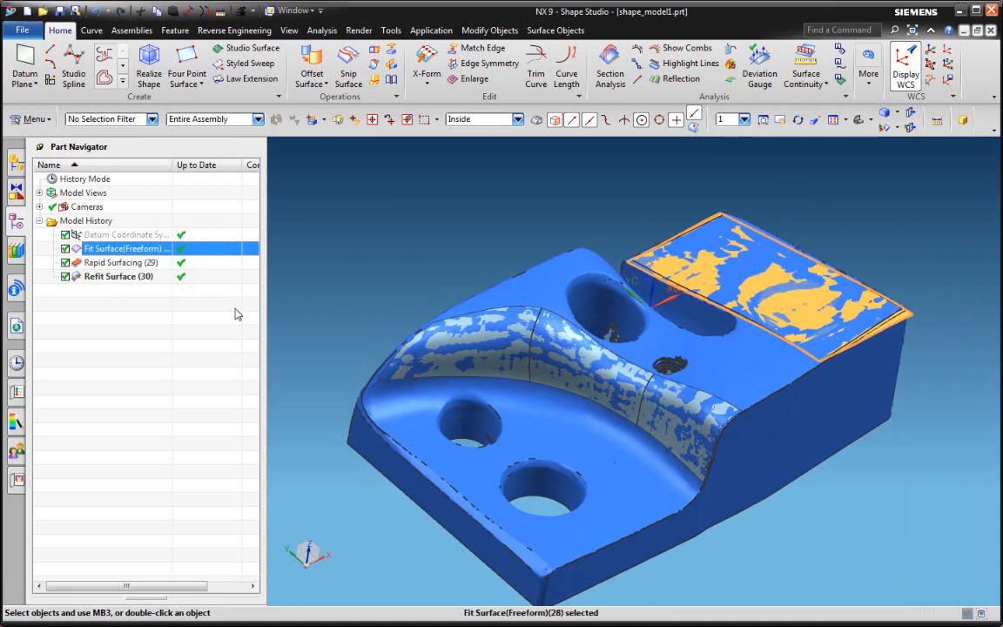
Open the Rapid Surfacing feature for editing with rollback and set its network curve operation to Subdivide Loop
click(127, 263)
right_click(113, 262)
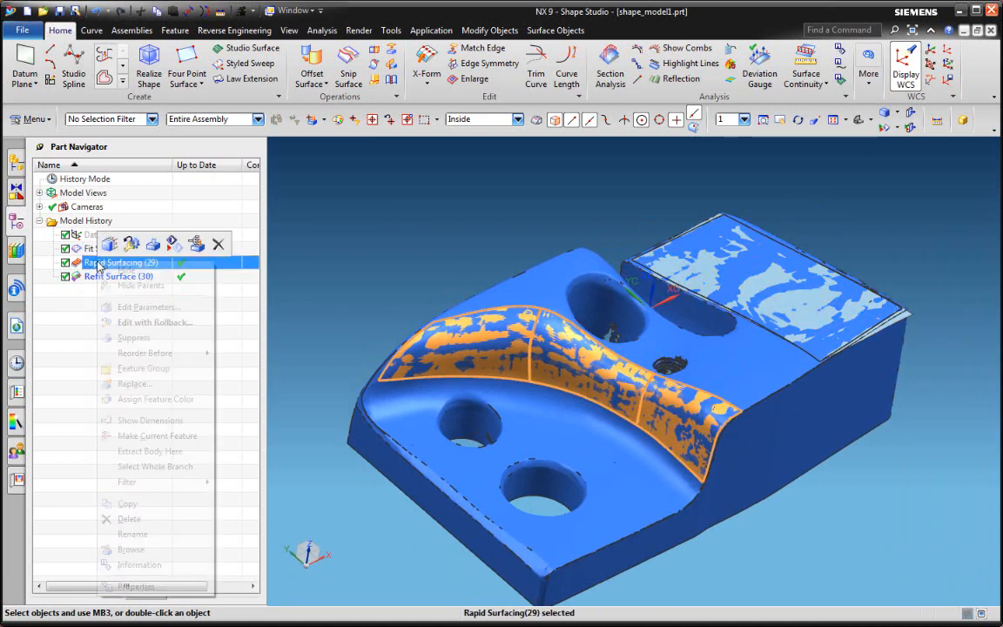
click(134, 324)
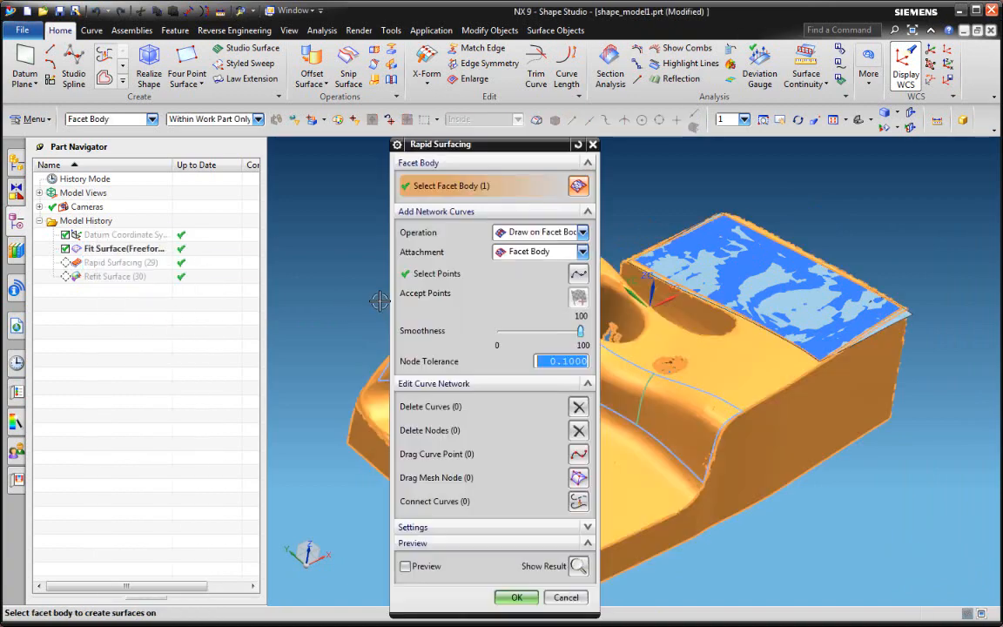
drag(433, 137, 194, 91)
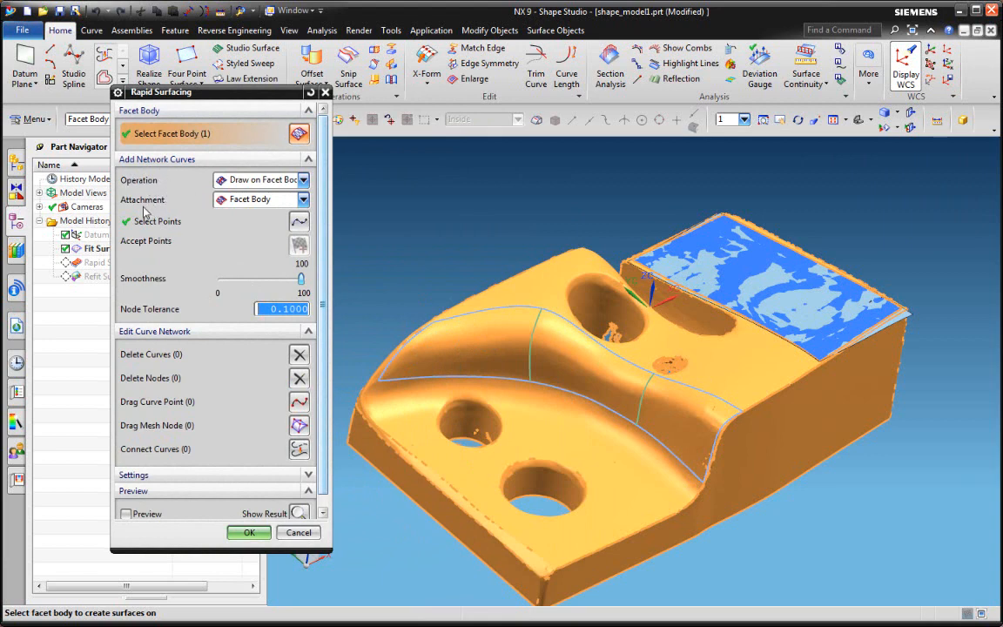
click(253, 202)
click(252, 202)
click(252, 181)
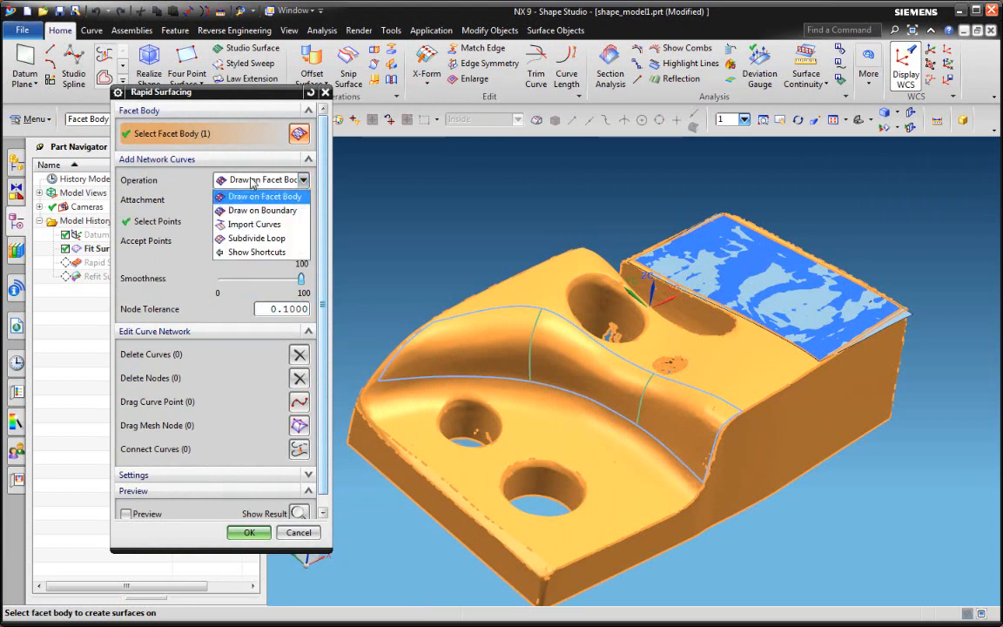
click(284, 241)
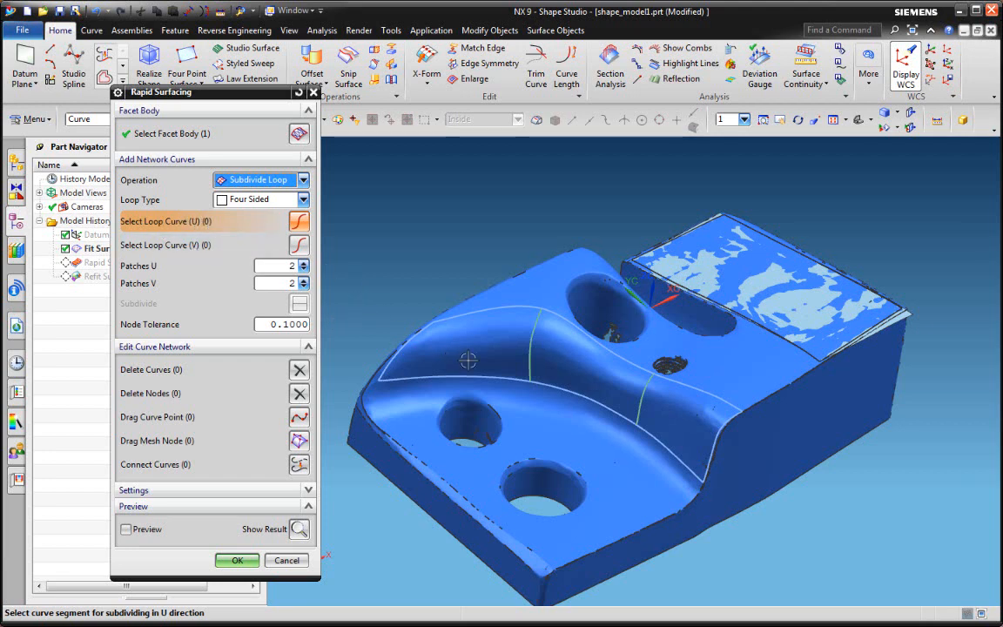
Subdivide the four-sided loop at the tapered end of the curved band into 3 by 3 patches and finish the Rapid Surfacing edit
click(409, 377)
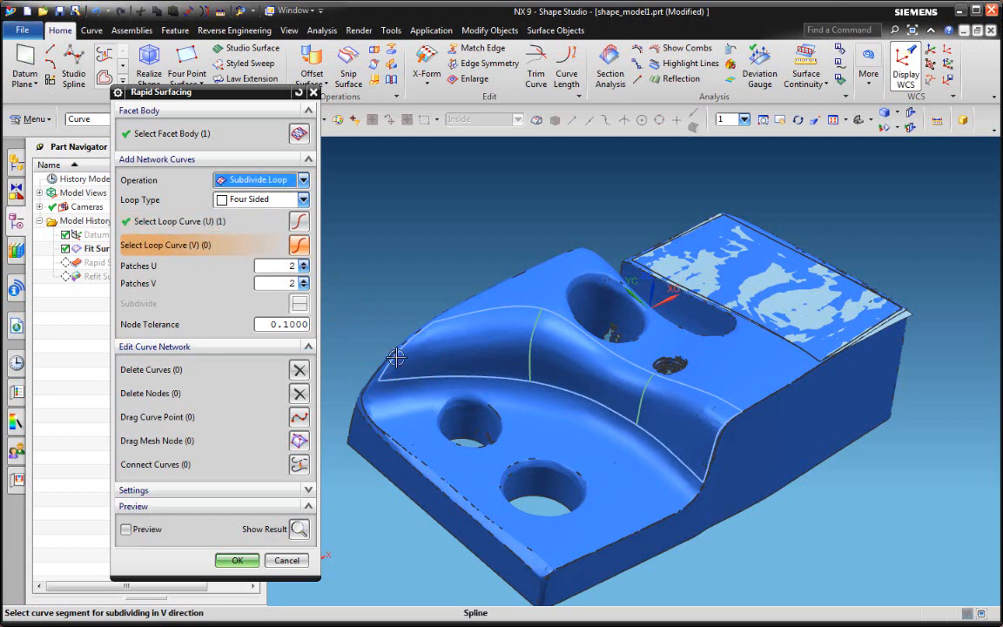
click(398, 361)
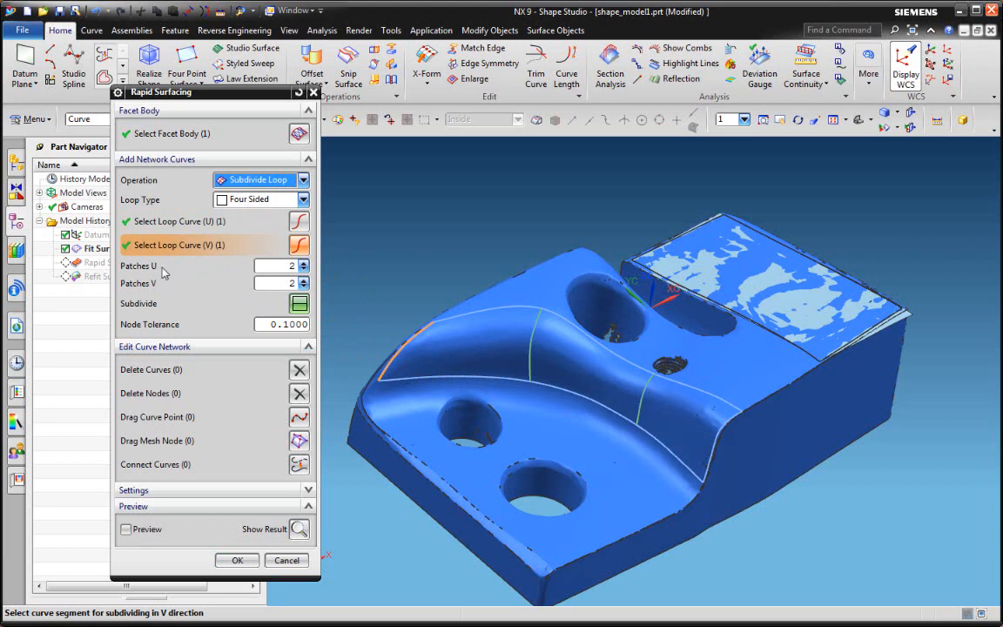
click(302, 263)
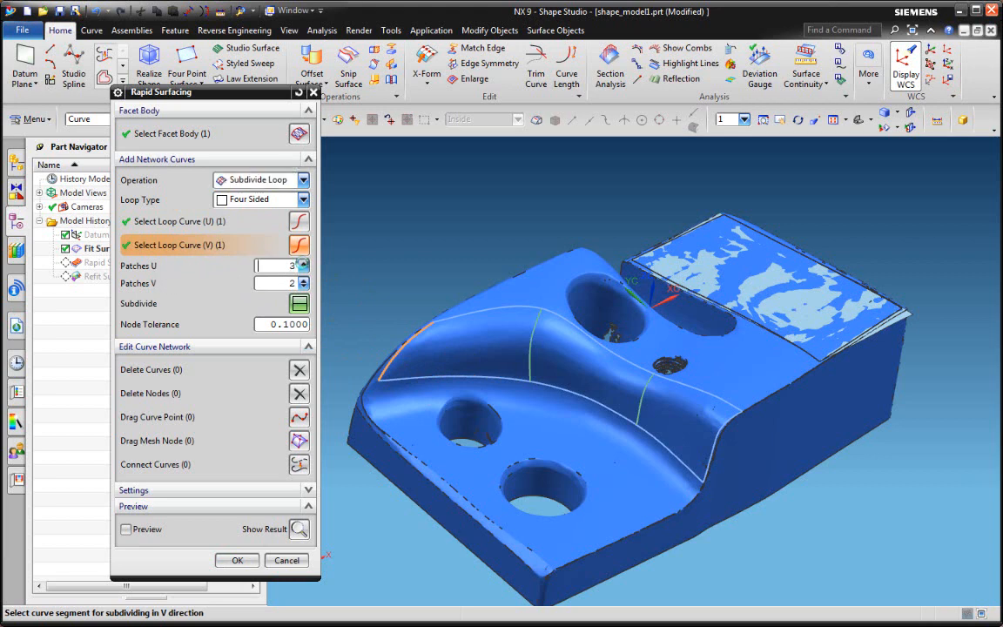
click(303, 280)
click(299, 304)
middle_drag(457, 328, 419, 291)
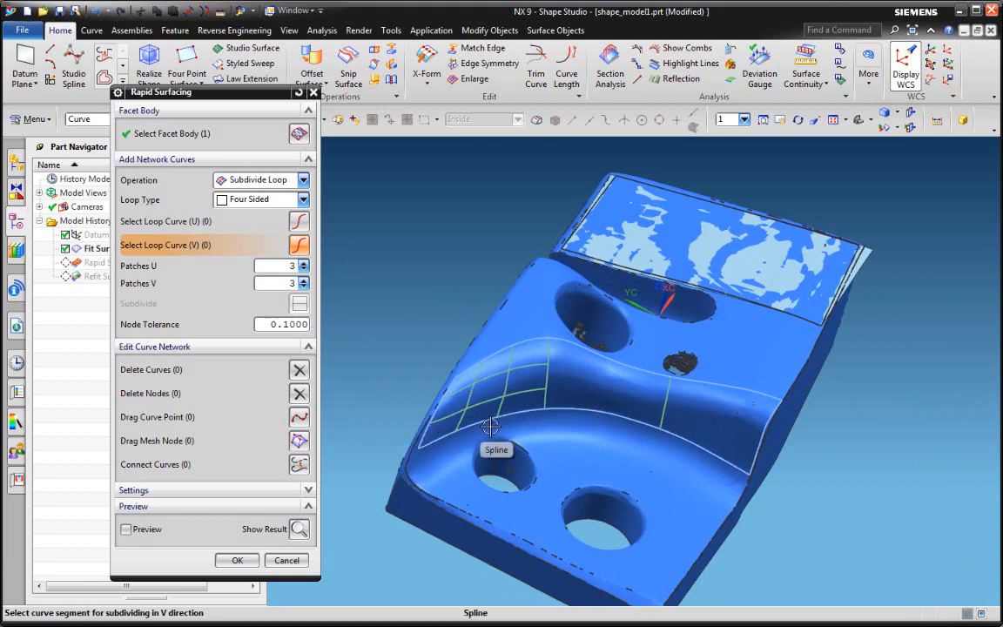
scroll(486, 383, up, 3)
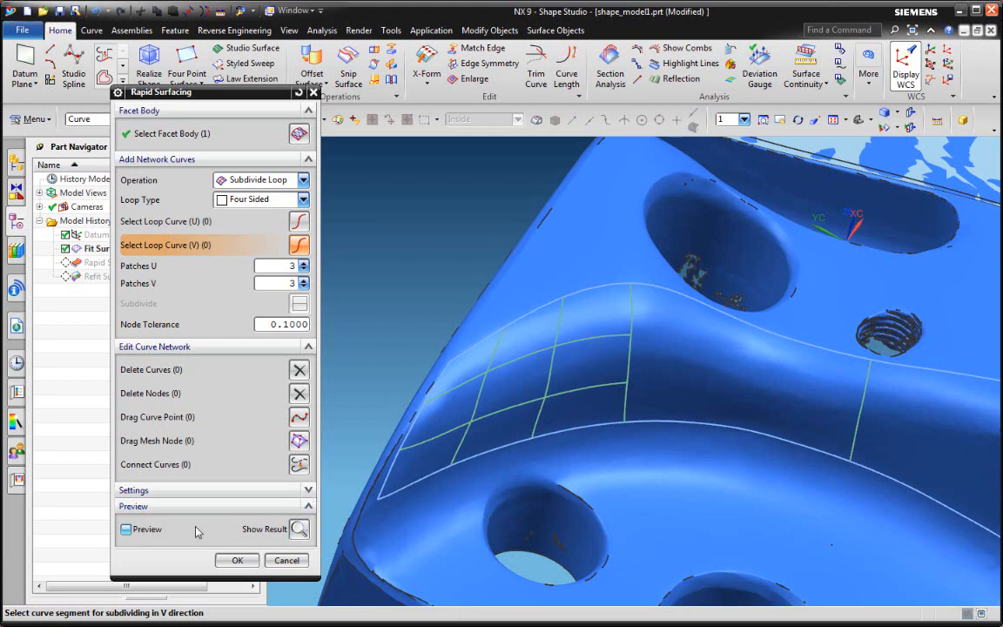
click(236, 560)
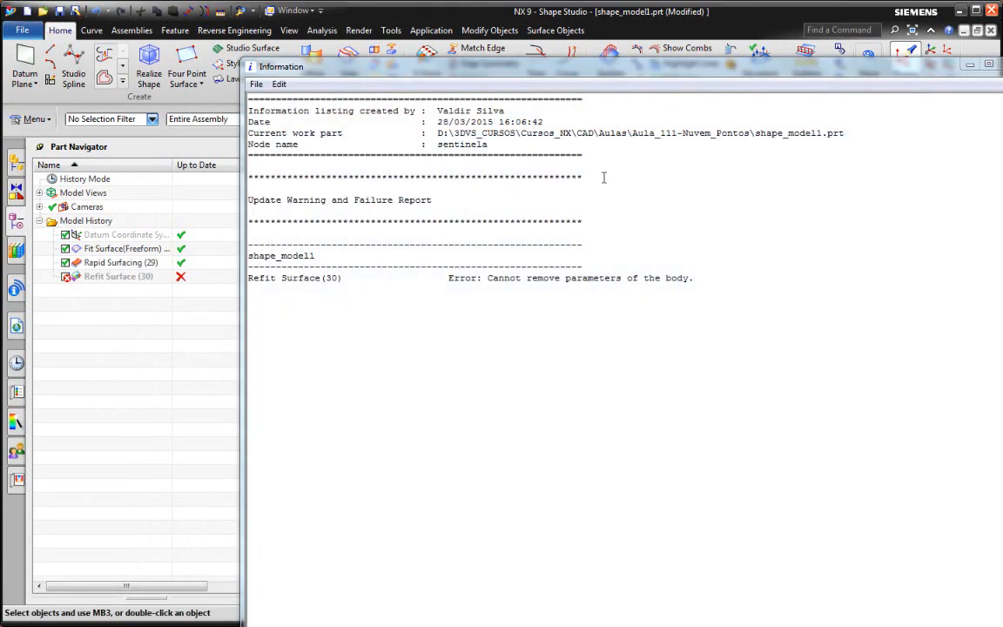
click(994, 68)
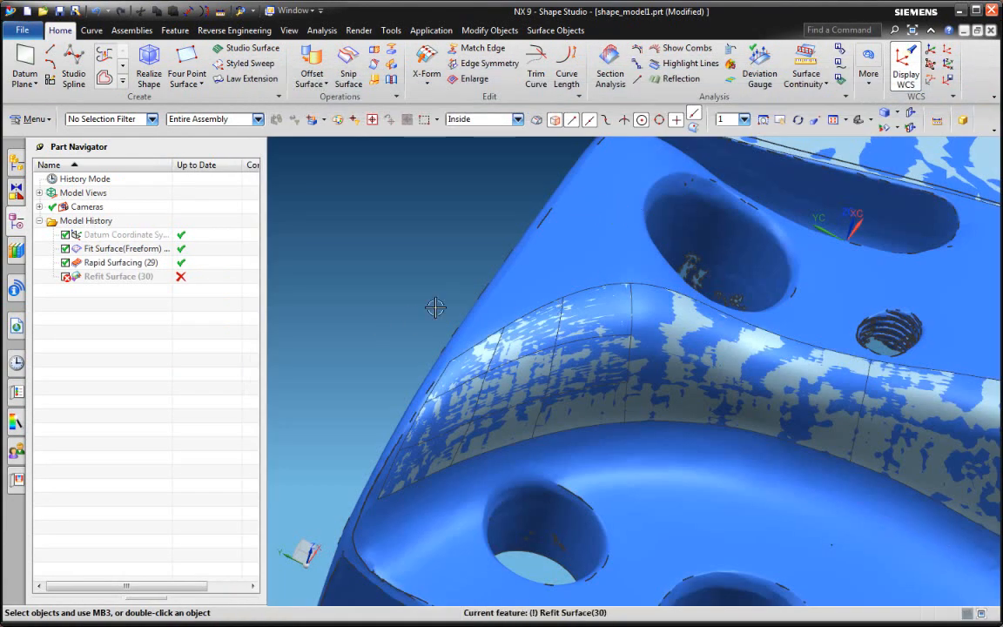
Hide the scanned facet body so that only the fitted surfaces are shown
click(577, 248)
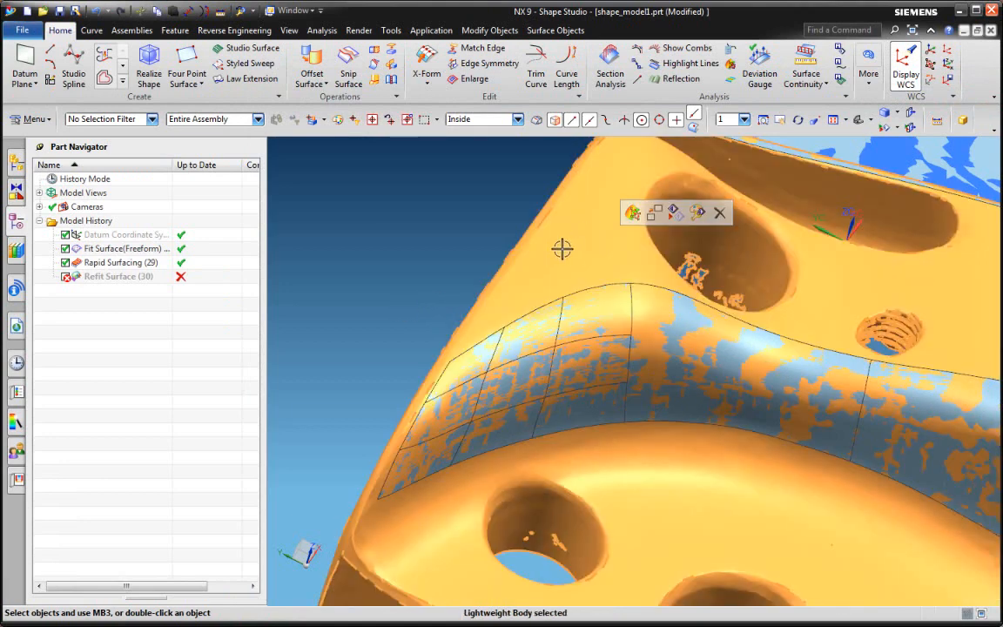
key(ctrl+b)
middle_drag(567, 250, 561, 369)
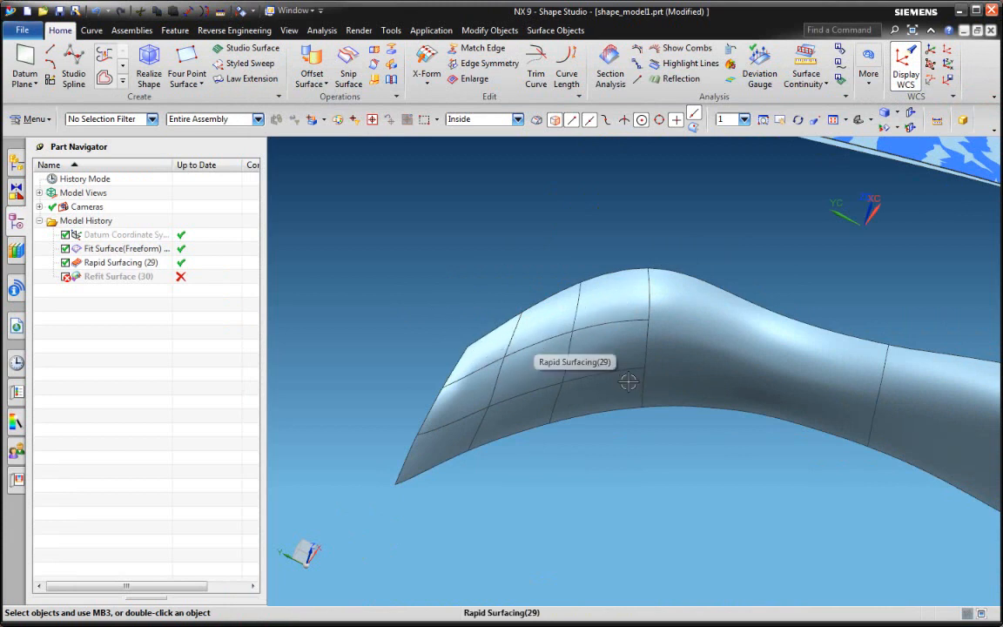
Restrict selection to faces and examine the individual patches of the subdivided Rapid Surfacing surface and how they join
click(537, 384)
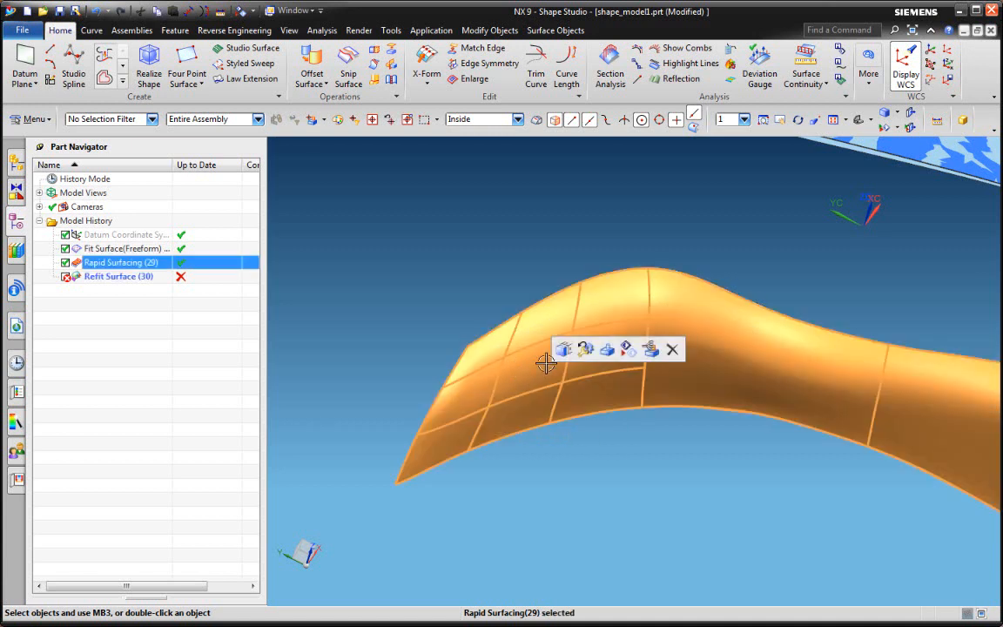
key(Escape)
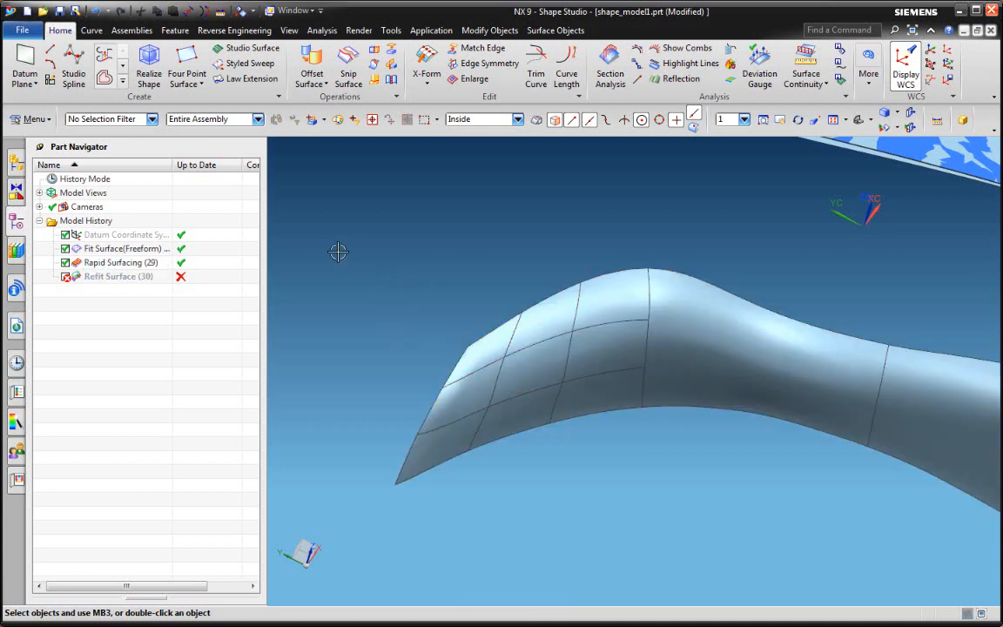
click(103, 124)
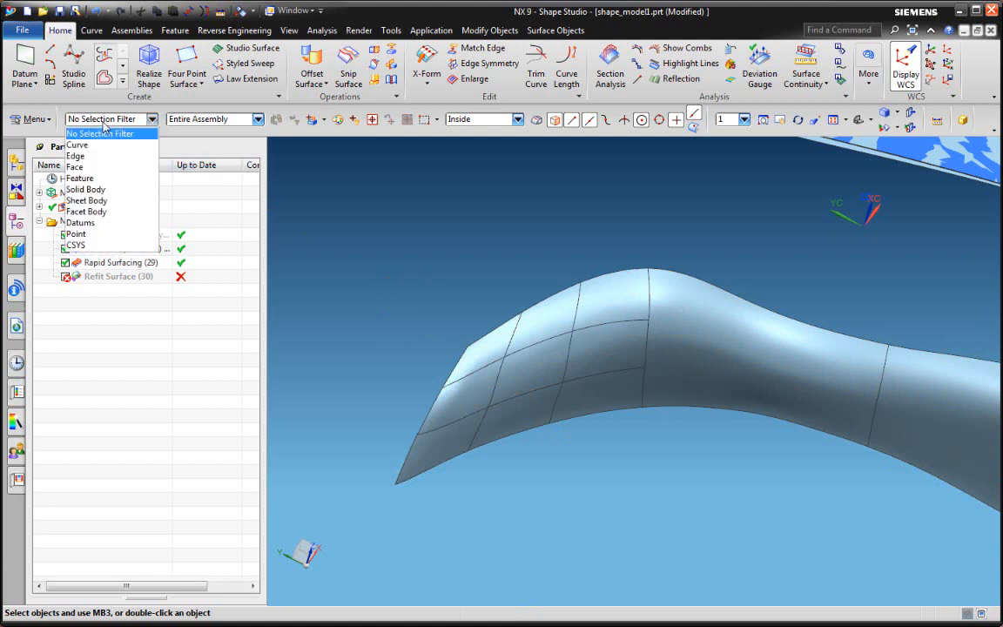
click(90, 164)
click(523, 373)
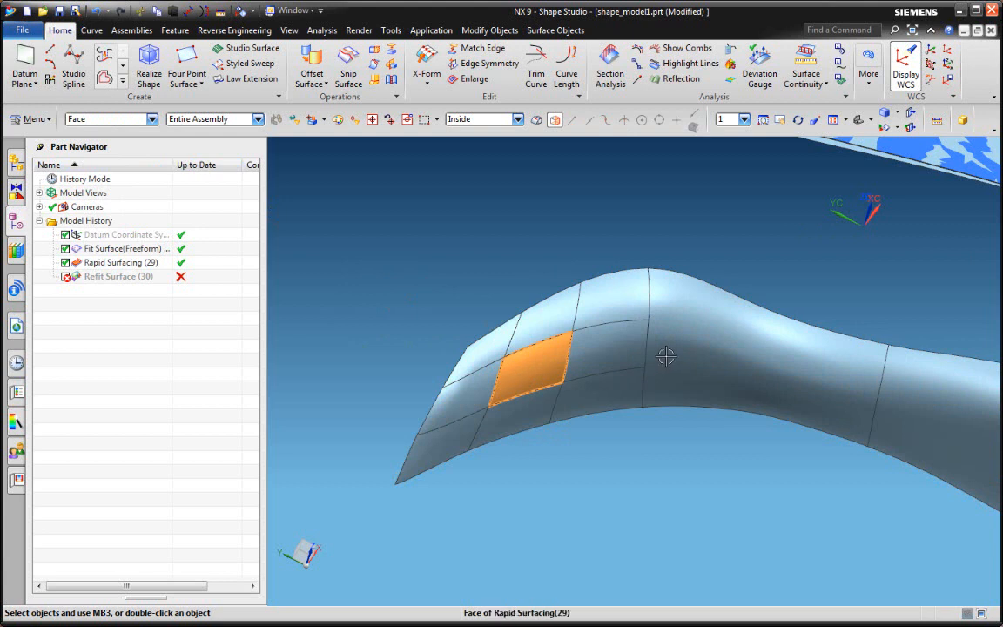
click(604, 358)
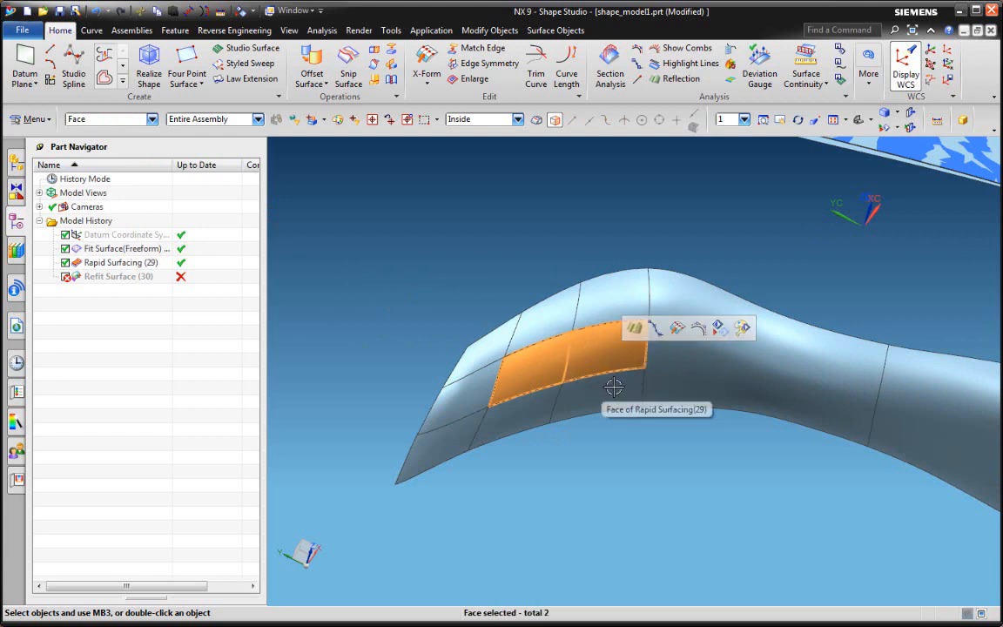
click(607, 305)
click(609, 387)
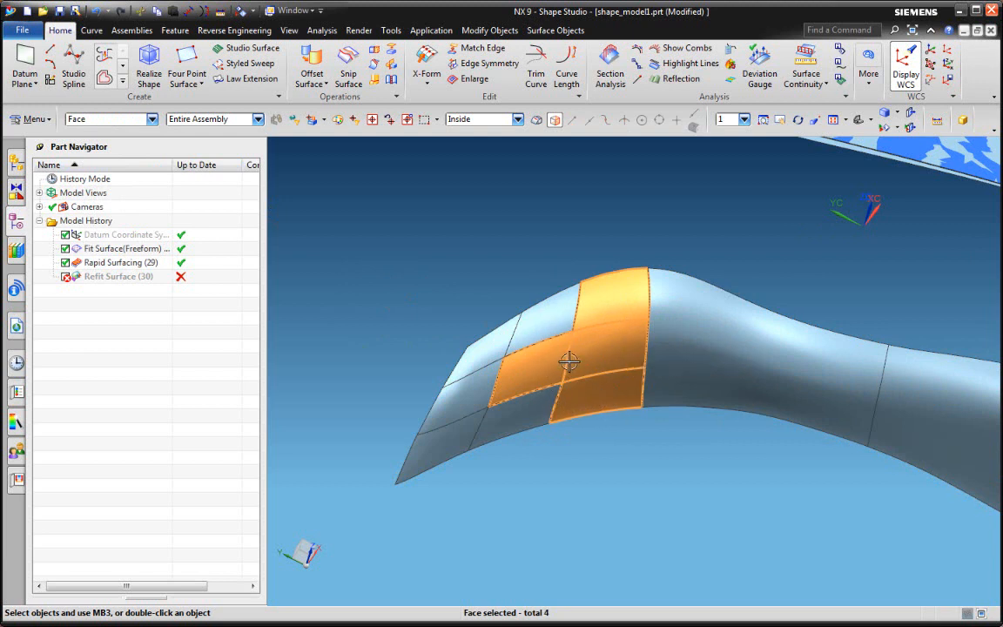
key(Escape)
click(532, 376)
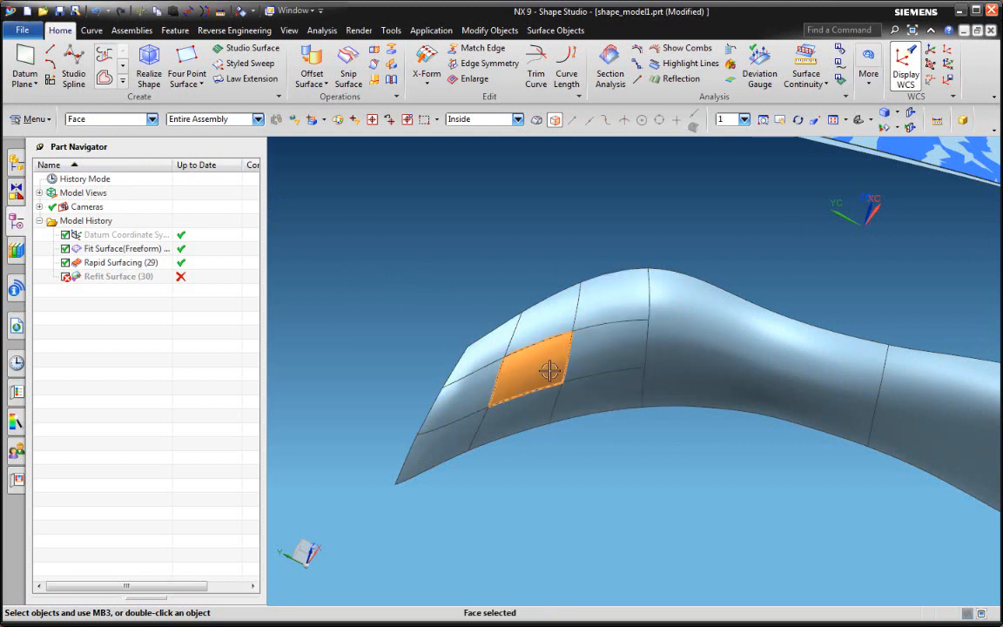
click(597, 361)
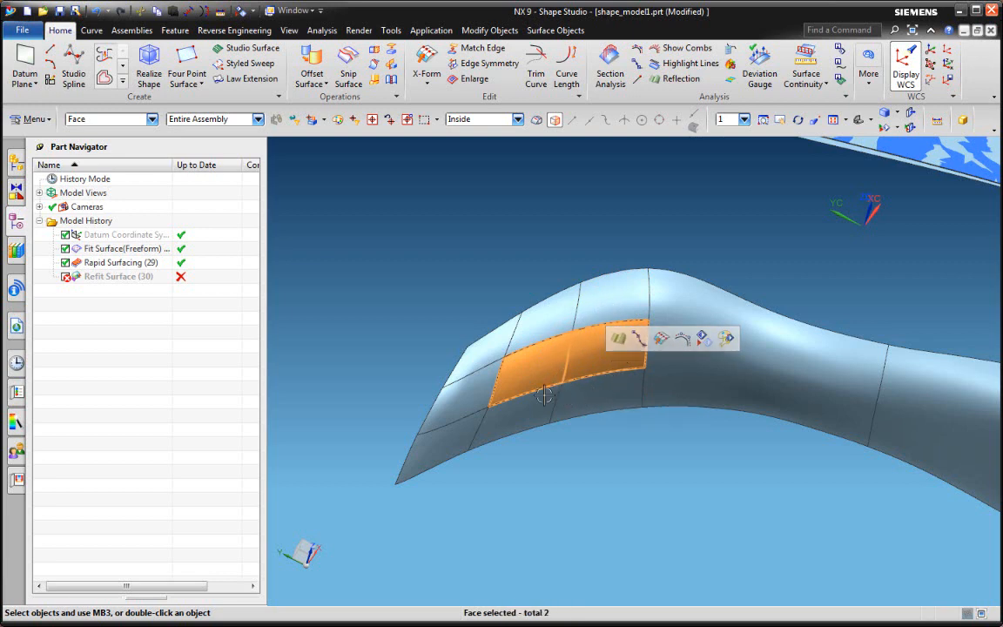
middle_drag(506, 351, 501, 290)
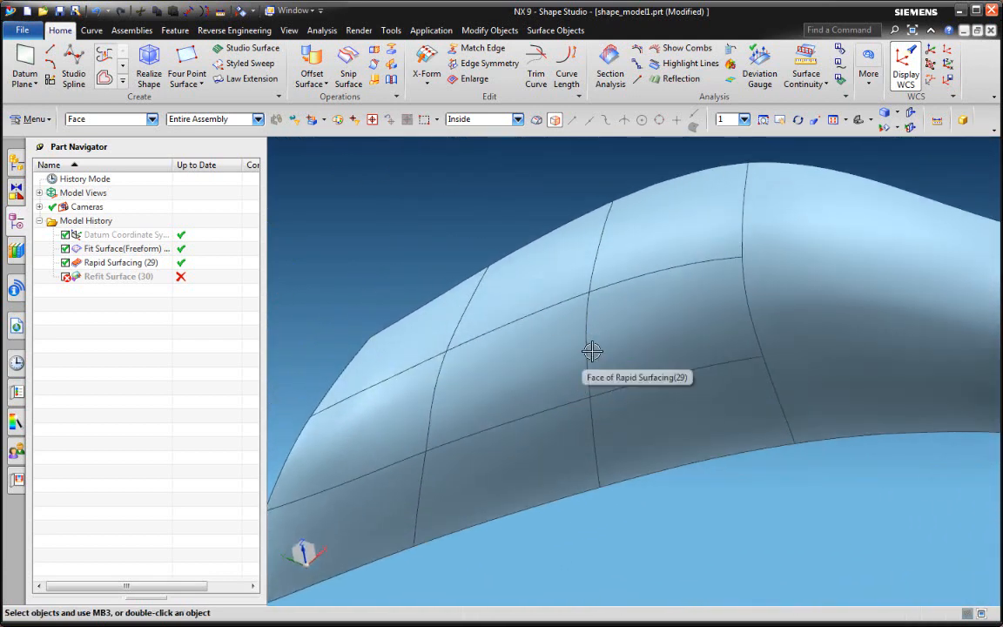
scroll(595, 325, down, 2)
mouse_move(592, 322)
middle_down()
mouse_move(629, 323)
mouse_move(607, 320)
middle_up()
Reopen the Rapid Surfacing feature for editing with rollback and show its curve network in a trimetric view
right_click(122, 262)
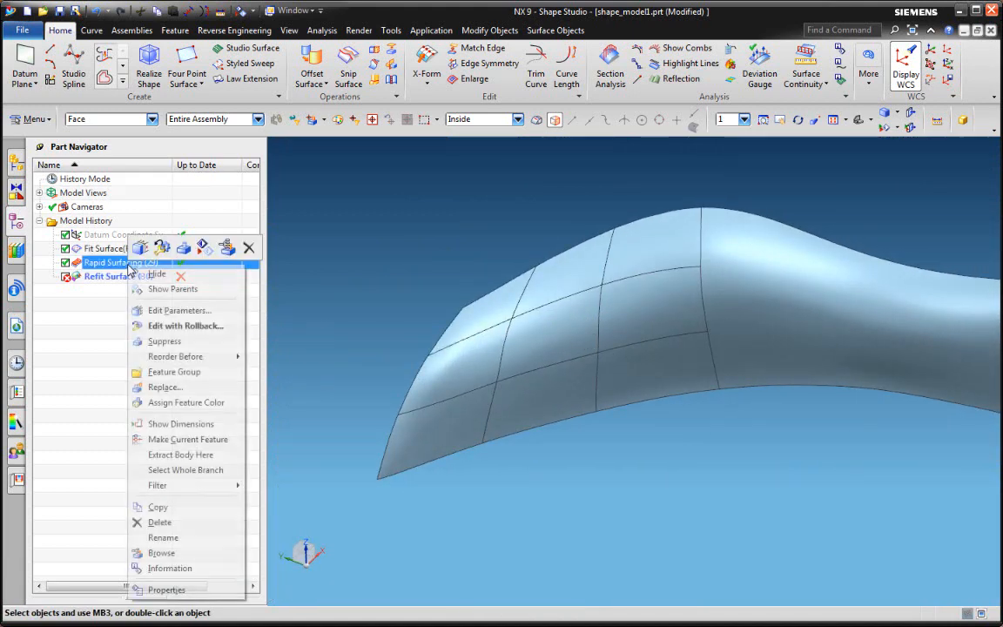
click(184, 321)
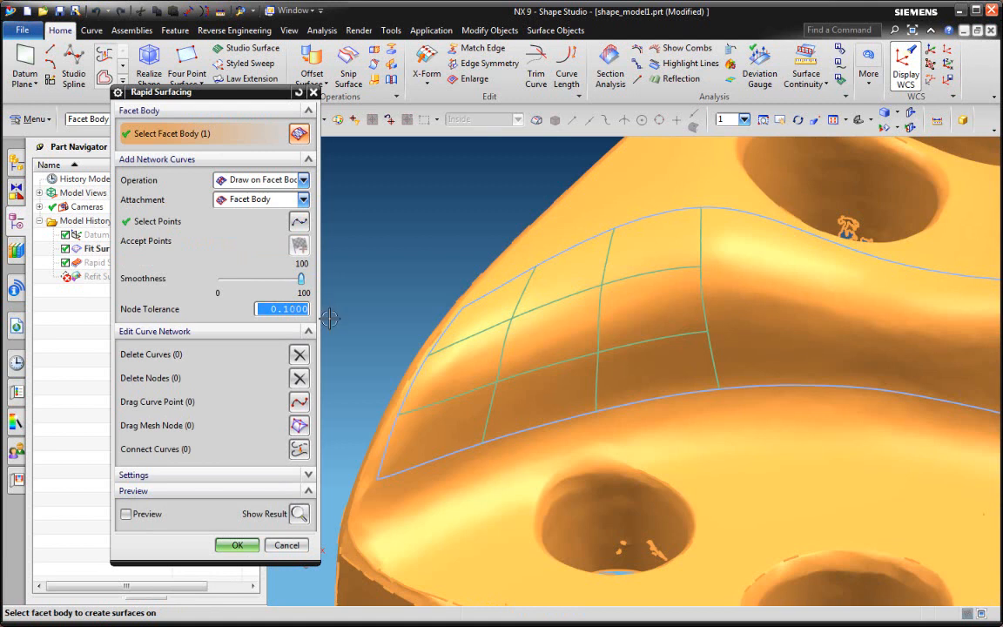
click(302, 280)
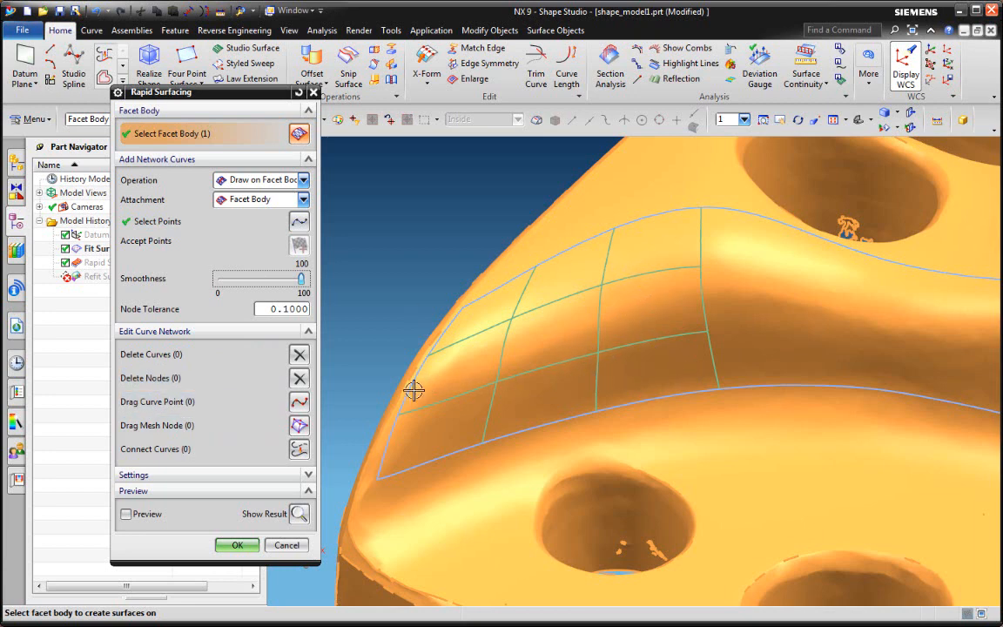
click(161, 354)
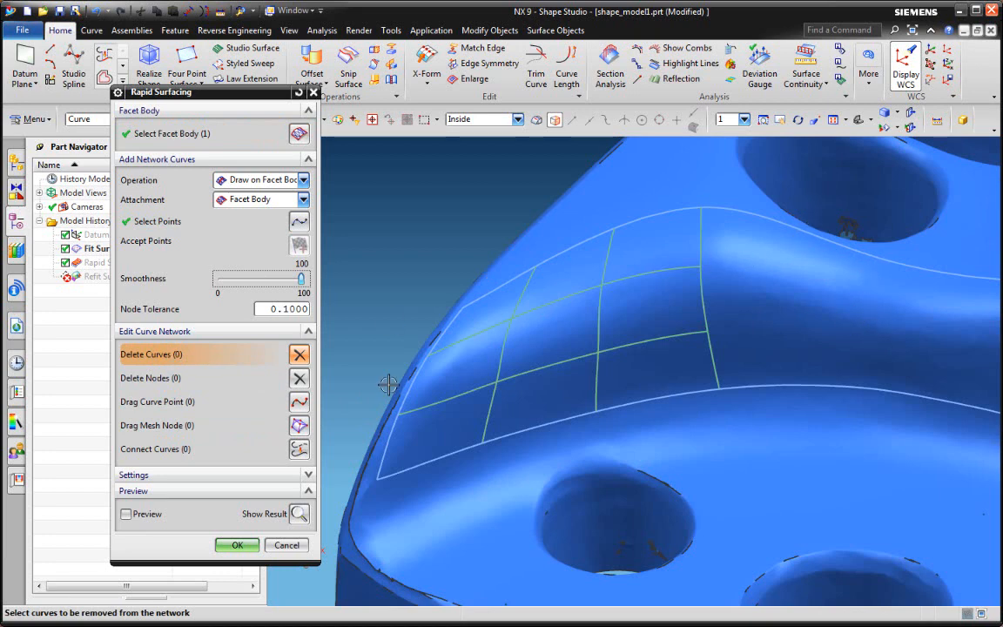
key(Home)
Draw a three-point network curve on the facet body across the middle patch, from its upper to its lower boundary curve, and accept it
click(256, 180)
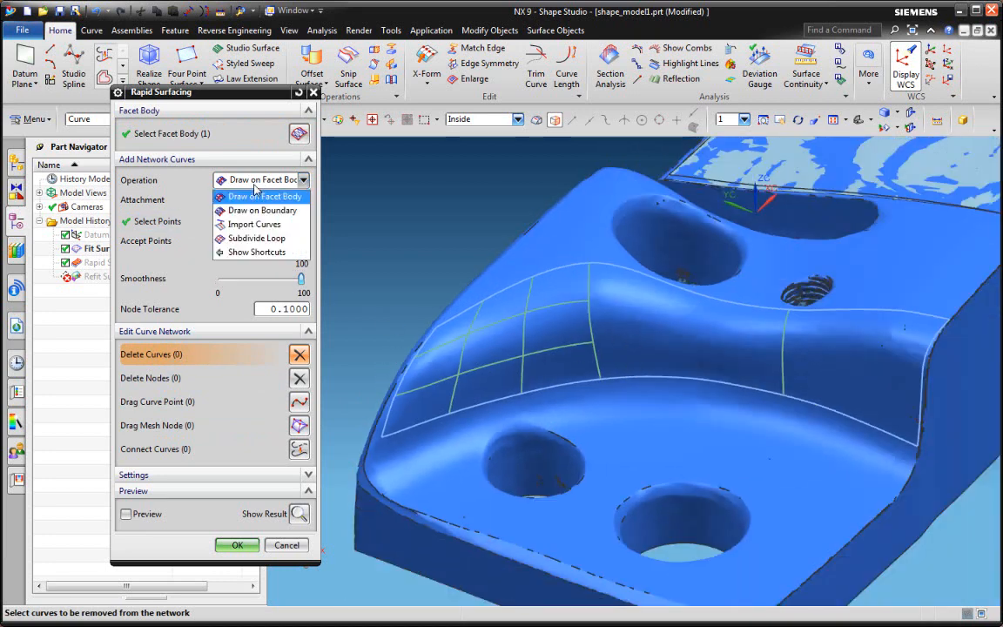
click(264, 196)
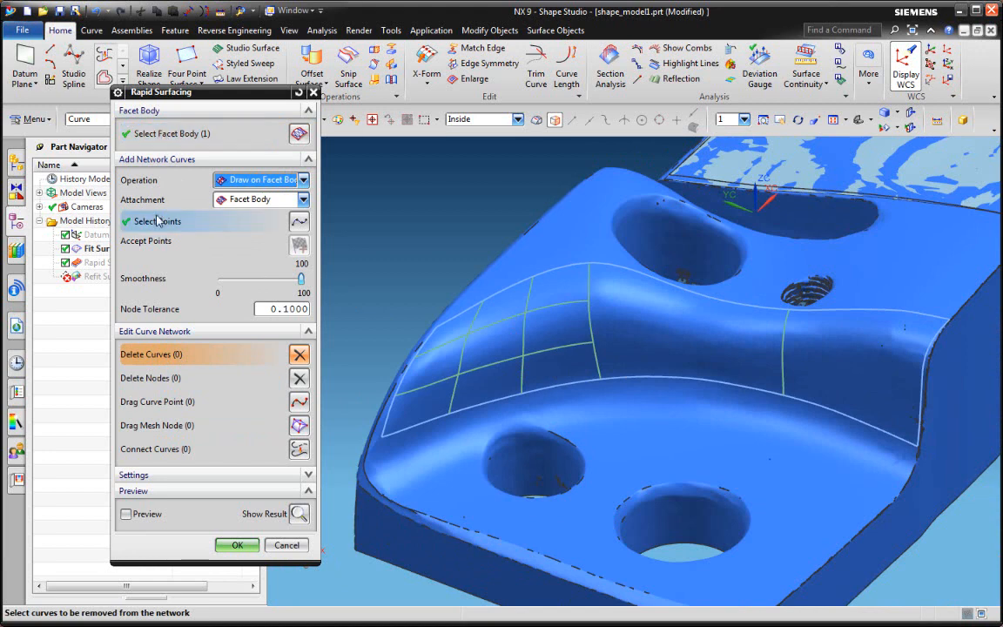
click(170, 221)
scroll(750, 283, up, 5)
click(706, 291)
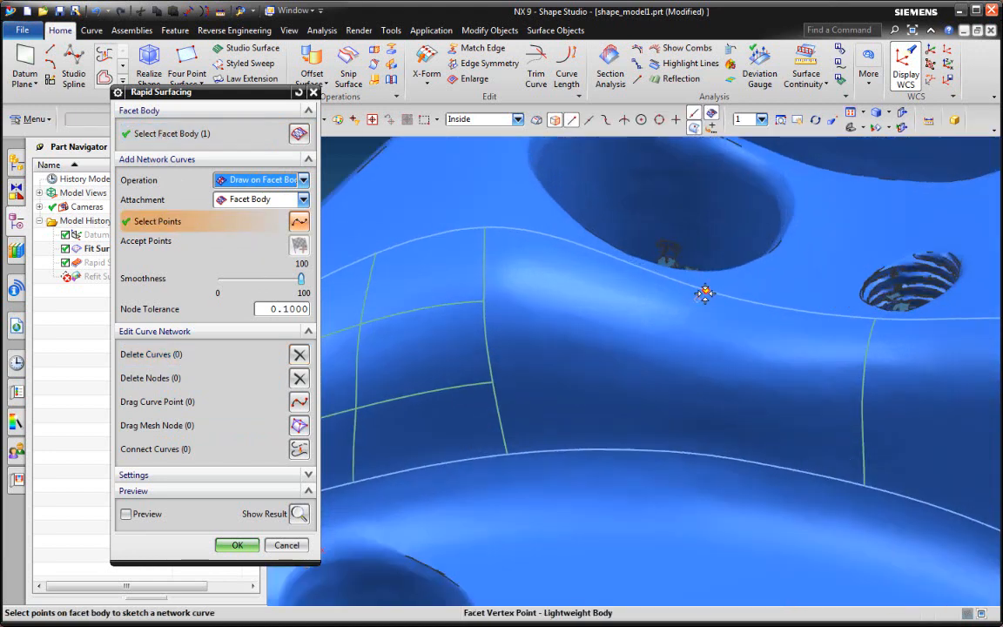
click(702, 365)
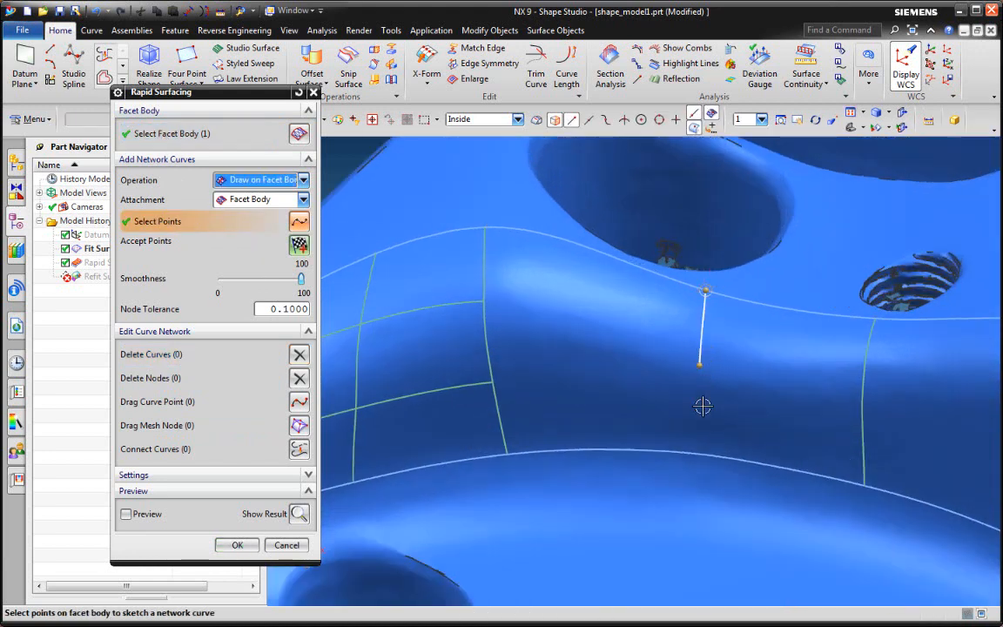
click(698, 452)
click(297, 245)
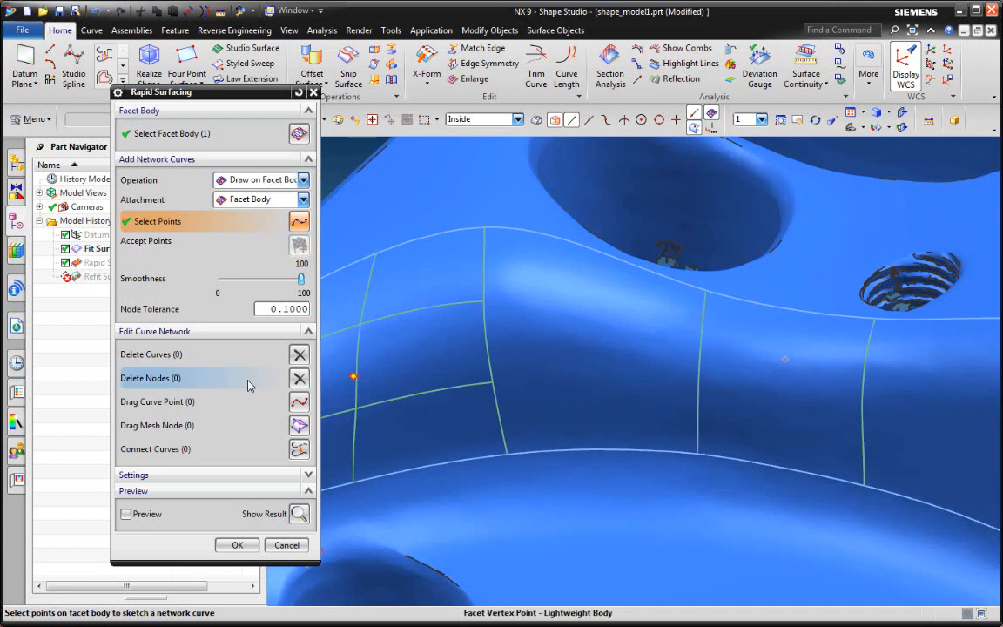
Delete the network curve that crosses the middle patch, then show the nodes of the remaining curve network
click(191, 356)
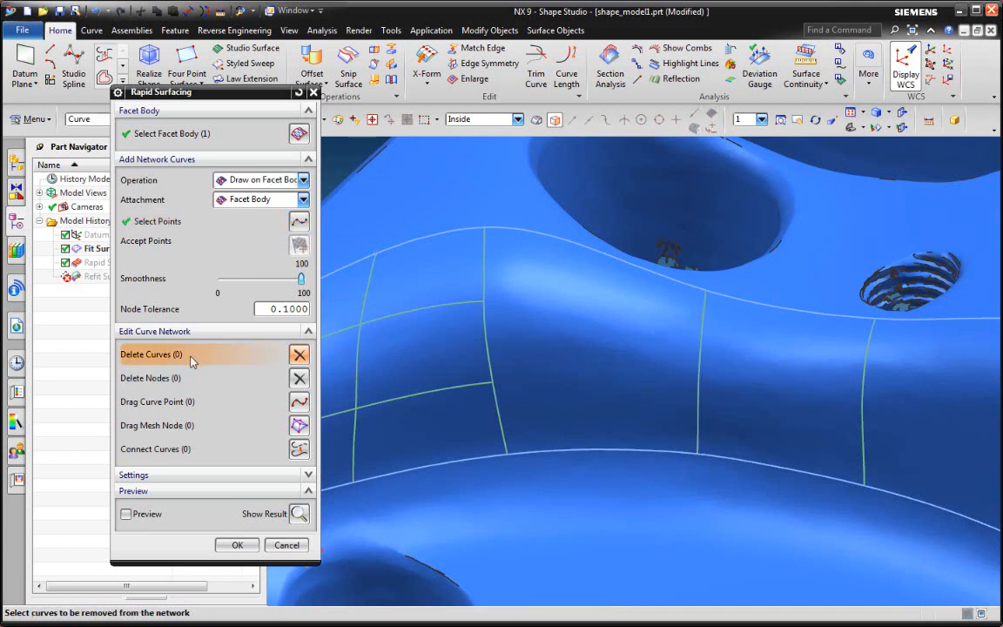
click(696, 330)
middle_drag(623, 327, 630, 341)
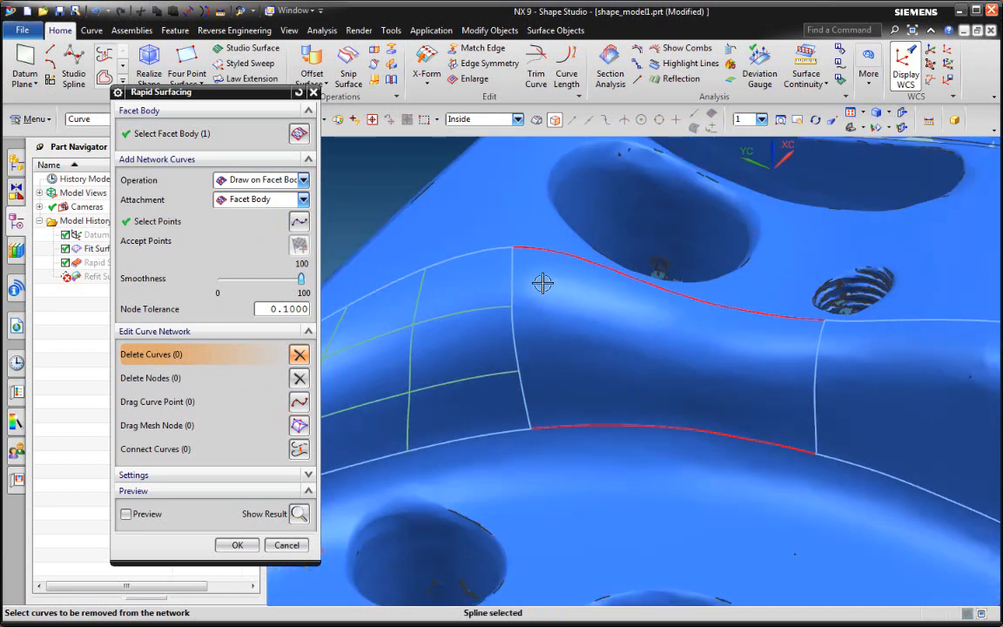
scroll(562, 291, up, 3)
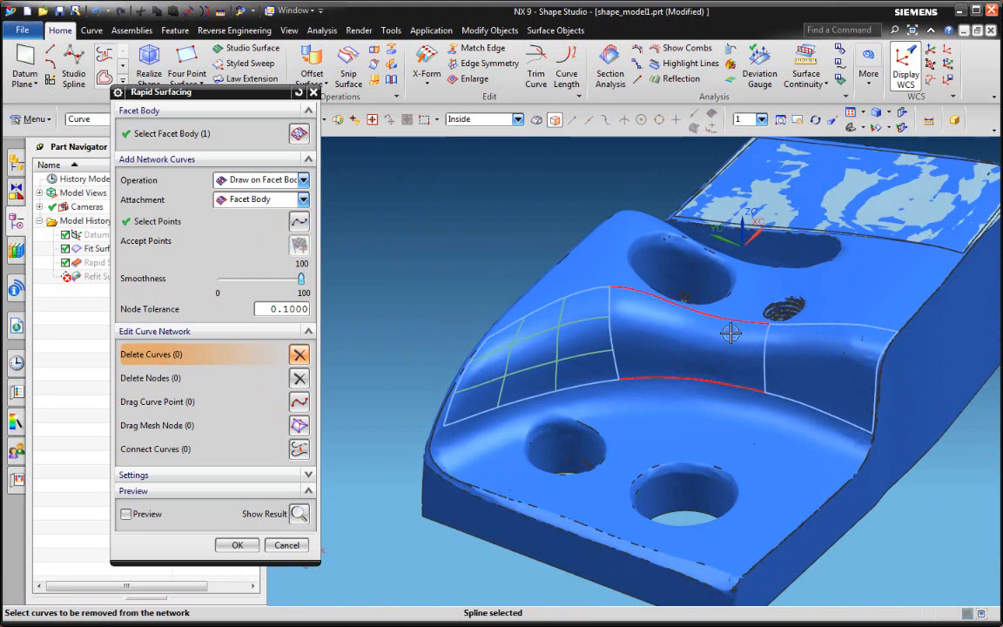
scroll(597, 283, up, 4)
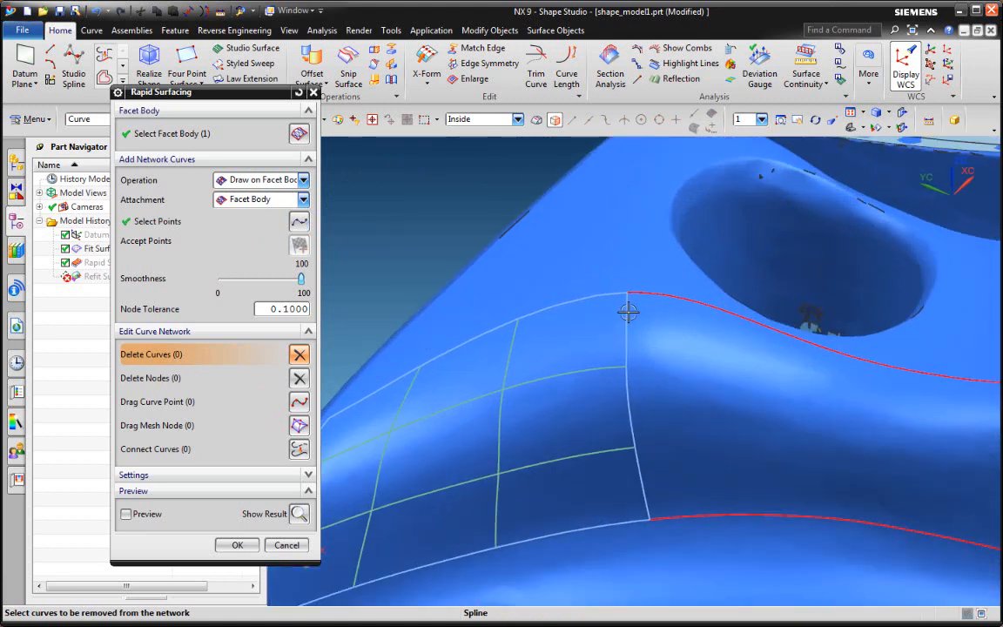
scroll(645, 311, down, 2)
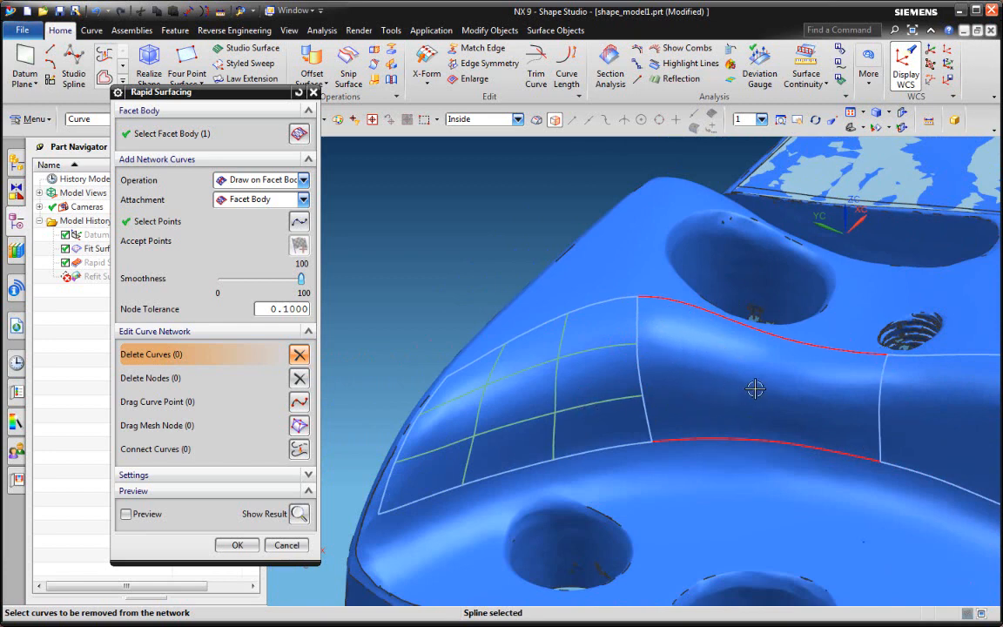
click(191, 378)
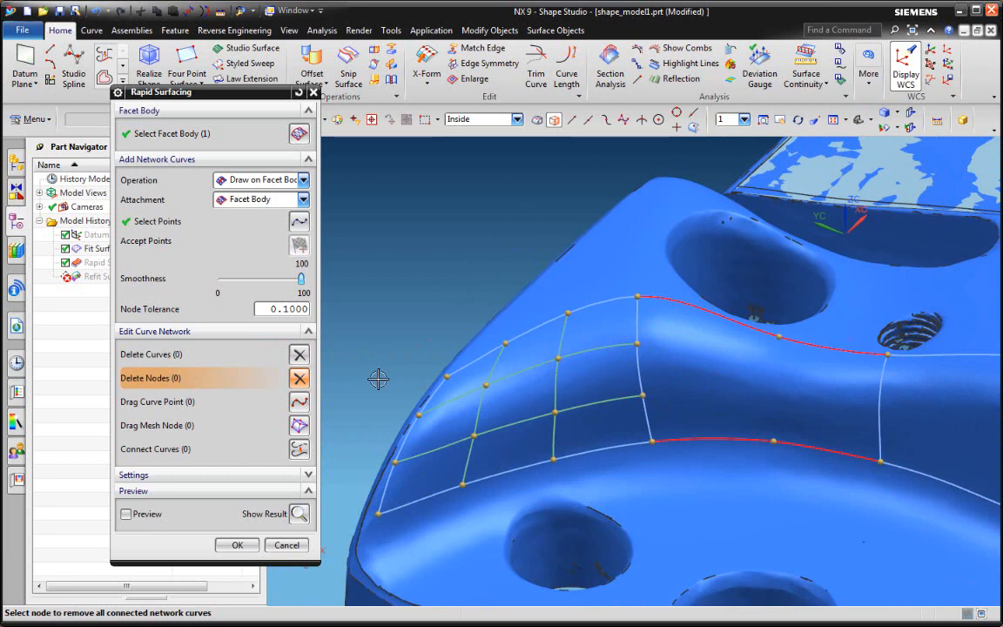
Reposition the end point of the subdivided patch's lower lengthwise curve along the middle patch boundary, and even out the adjacent curve point
click(183, 403)
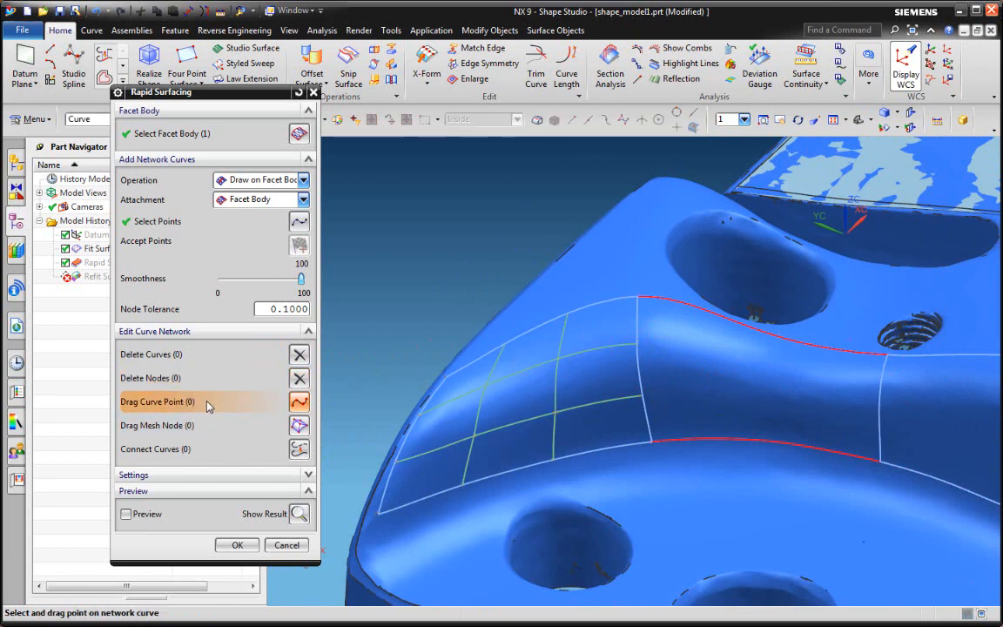
scroll(587, 352, down, 3)
scroll(571, 376, up, 5)
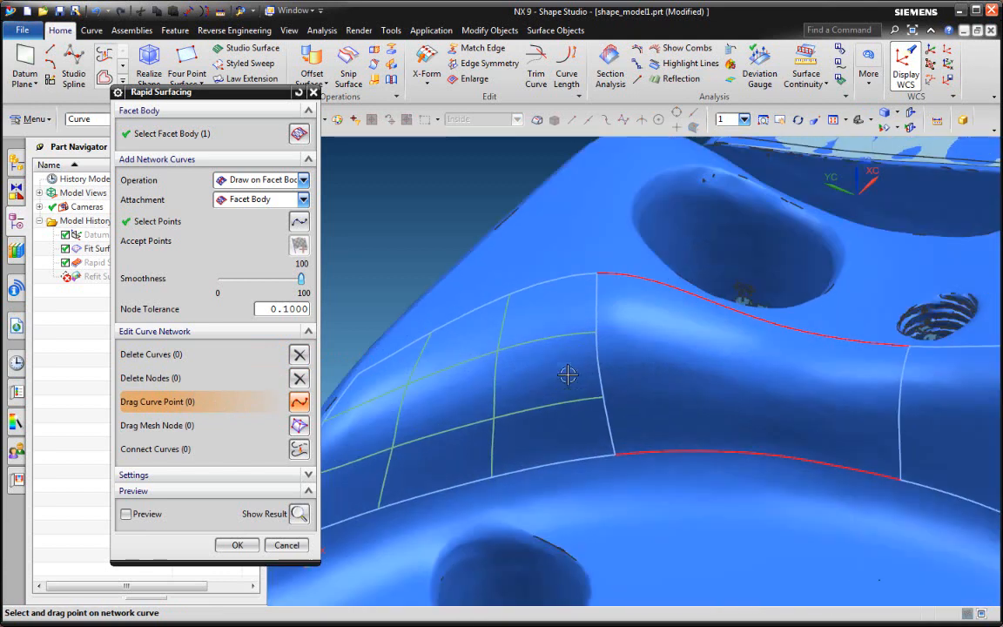
click(584, 400)
scroll(615, 412, up, 5)
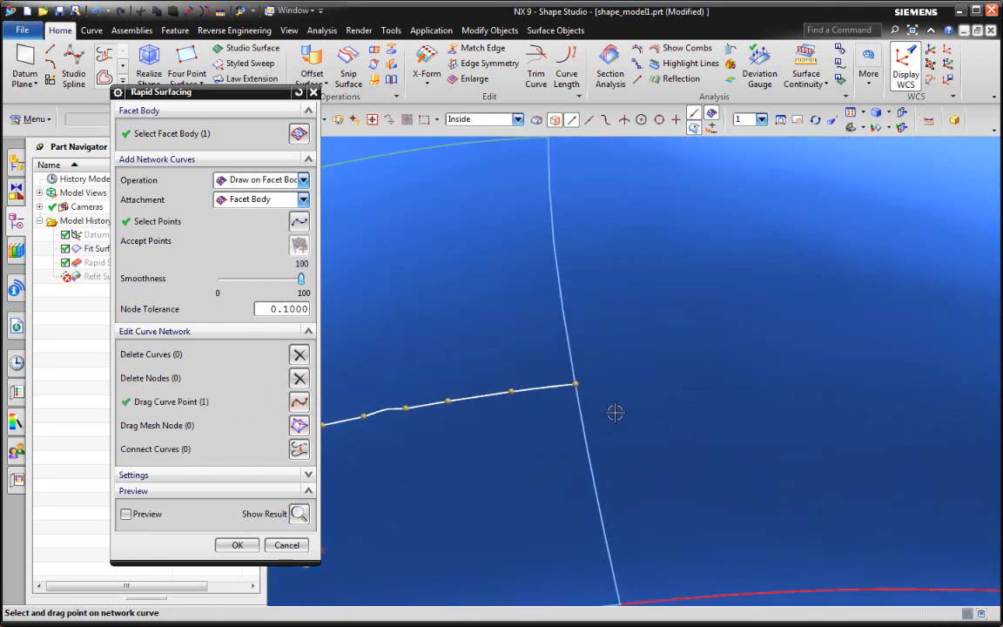
drag(584, 385, 567, 335)
scroll(671, 362, down, 2)
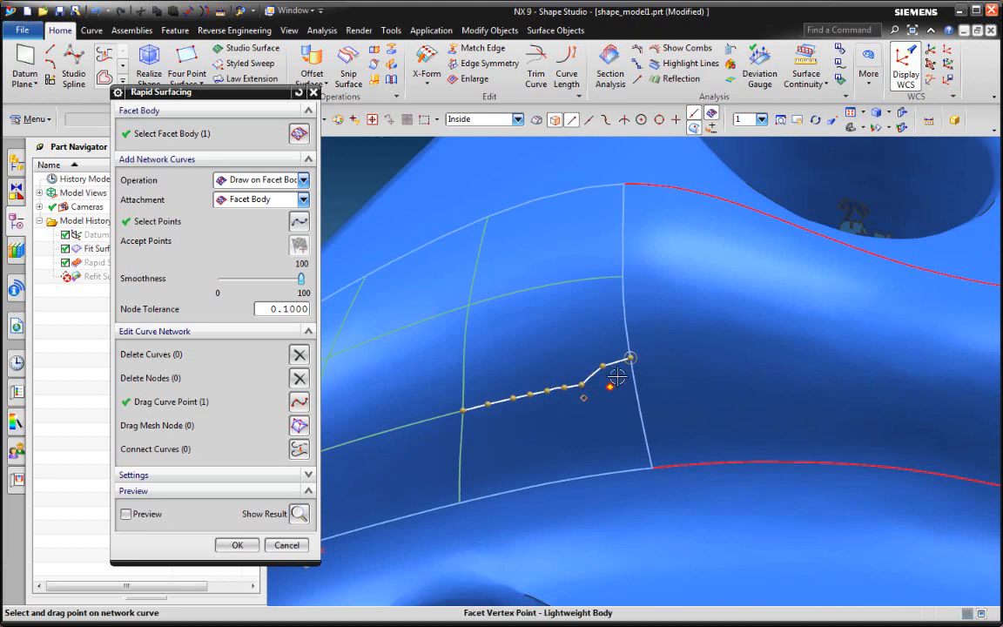
scroll(643, 355, up, 3)
drag(649, 357, 653, 392)
drag(587, 366, 660, 404)
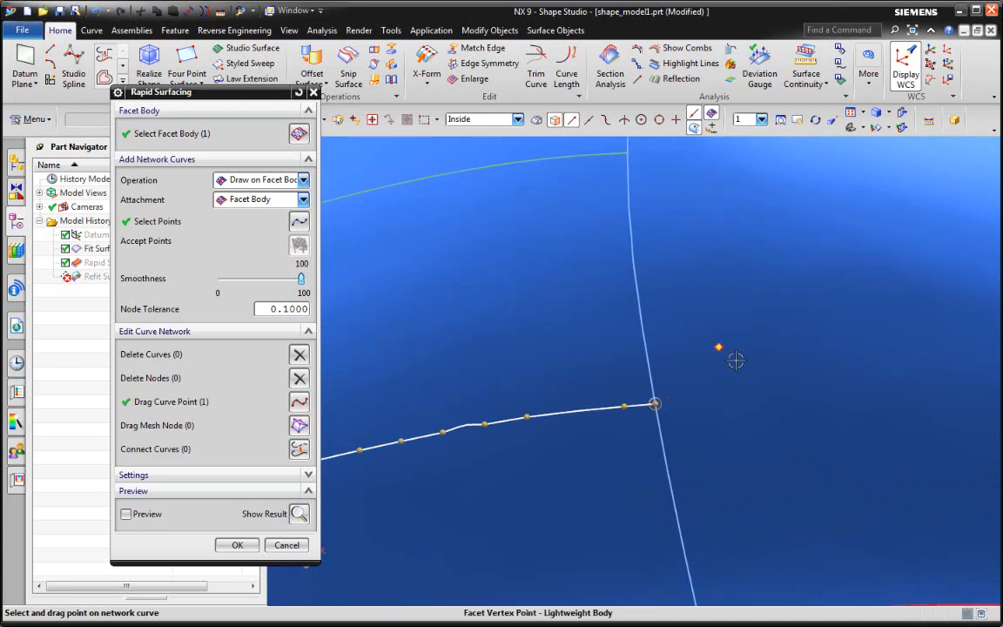
scroll(735, 361, down, 3)
scroll(622, 422, up, 2)
scroll(622, 422, up, 2)
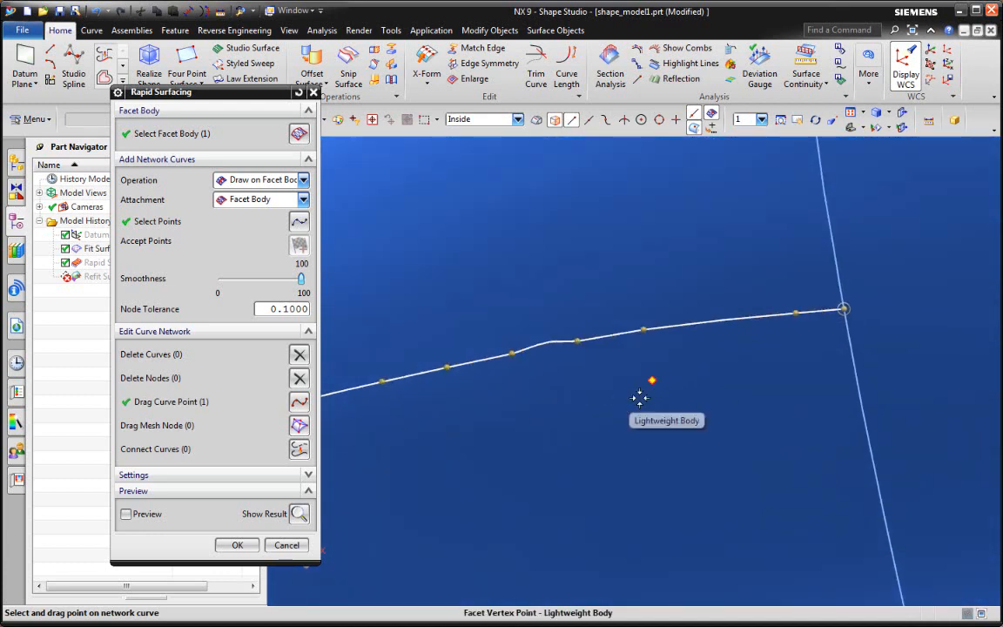
Examine the curve network with the Delete Nodes, Drag Mesh Node and Connect Curves editing tools
click(185, 379)
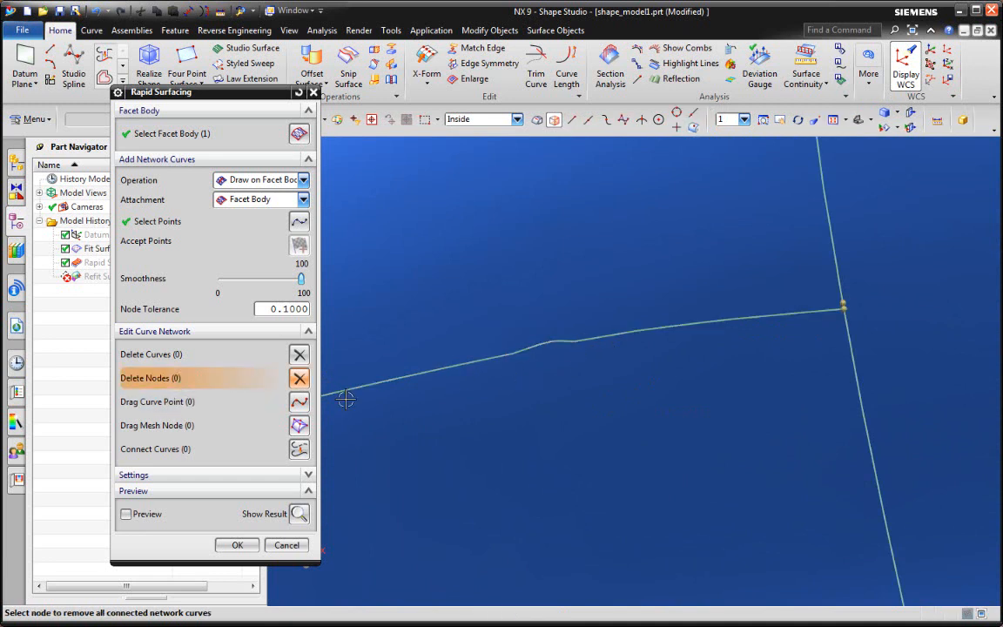
click(223, 429)
scroll(701, 365, down, 6)
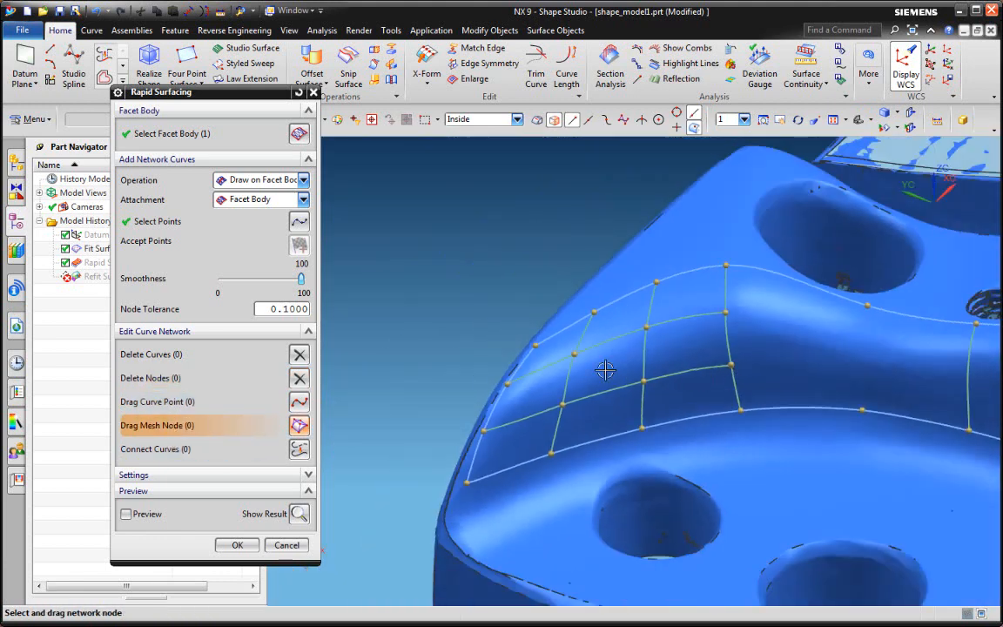
scroll(731, 365, up, 6)
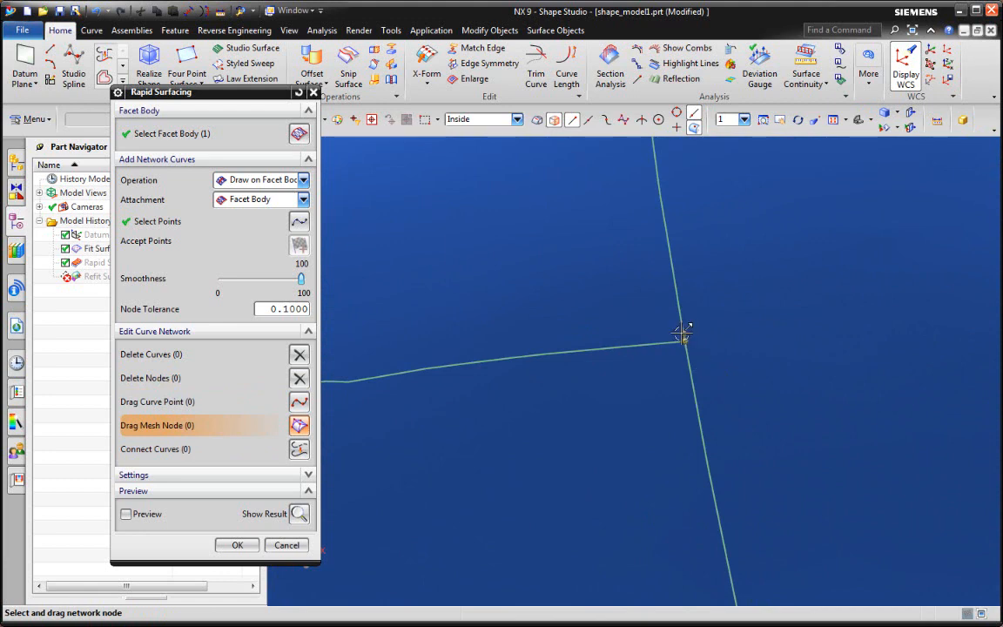
scroll(736, 336, down, 6)
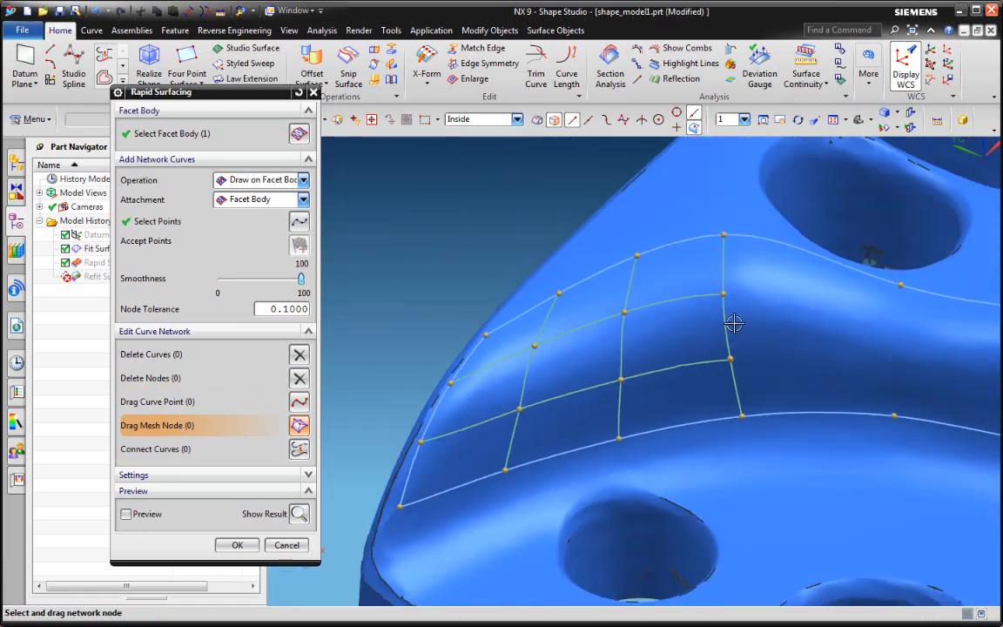
middle_drag(735, 323, 677, 326)
click(180, 450)
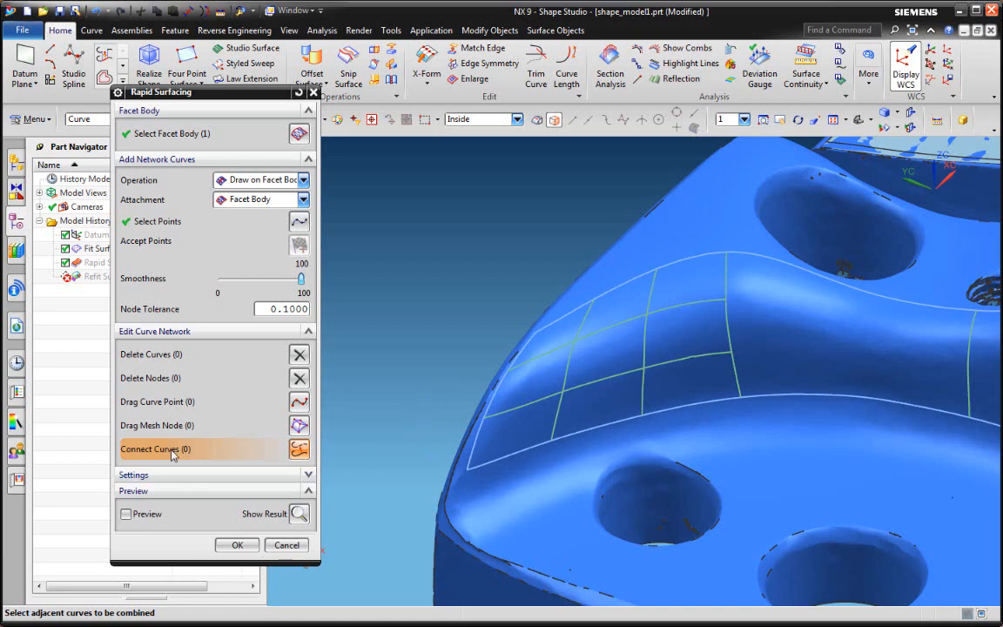
scroll(571, 304, down, 2)
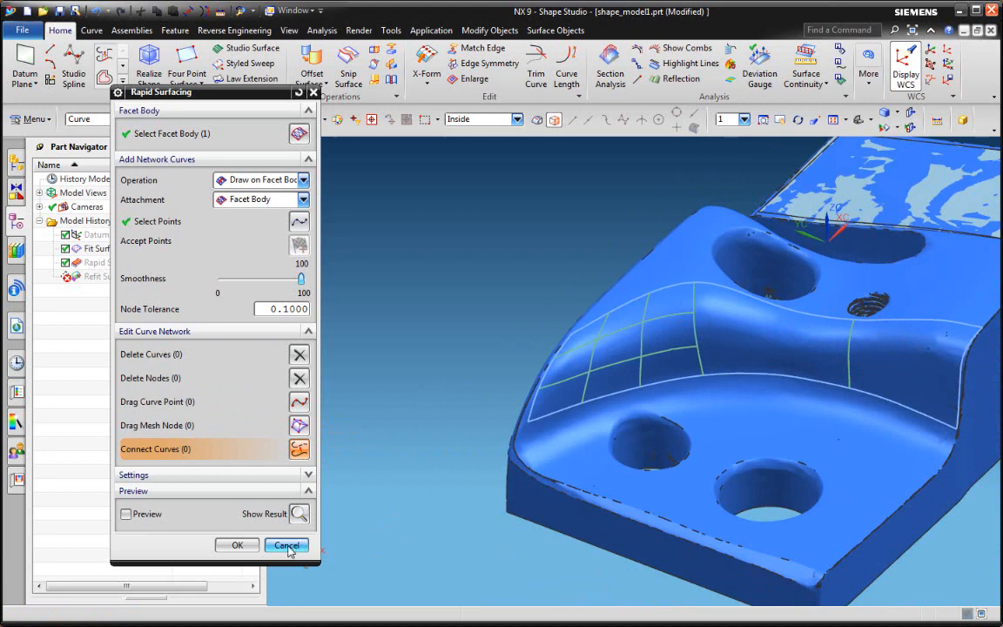
Set the surface degree to 4 and the segments to 10, enable the result preview and interrupt its computation
click(193, 331)
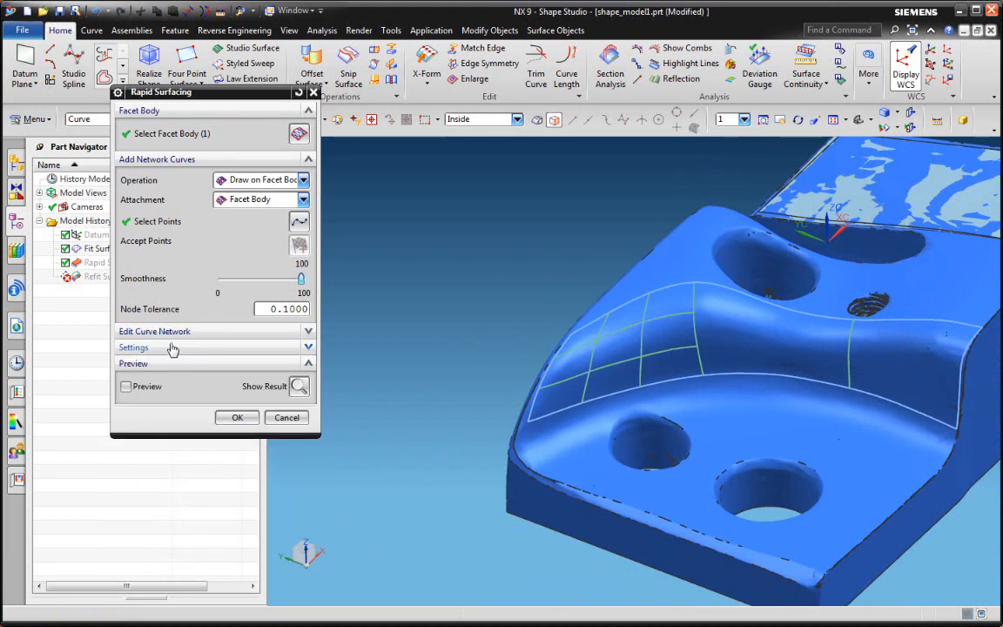
click(172, 347)
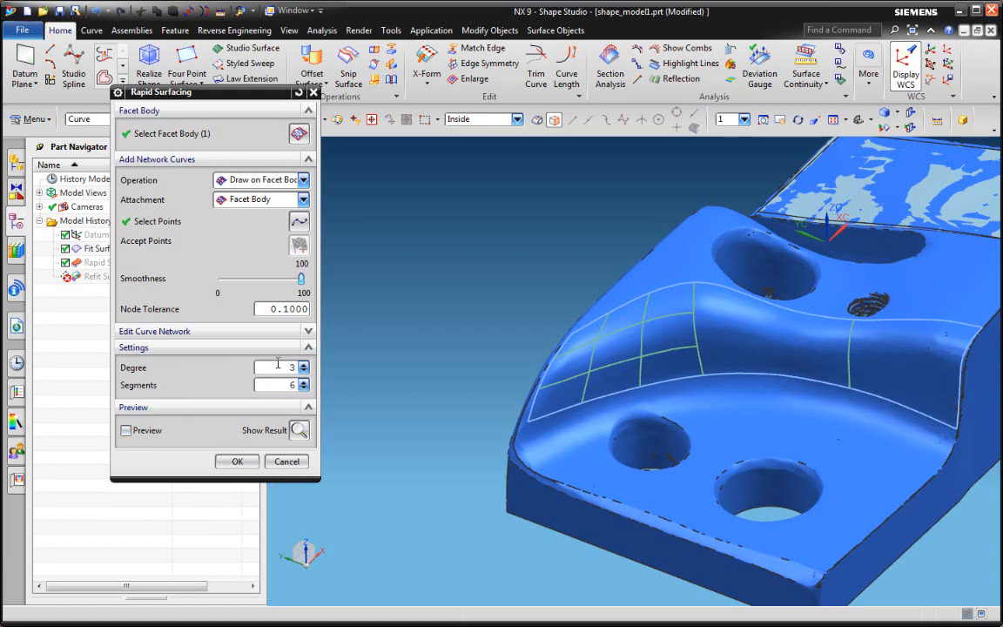
text(3)
click(304, 366)
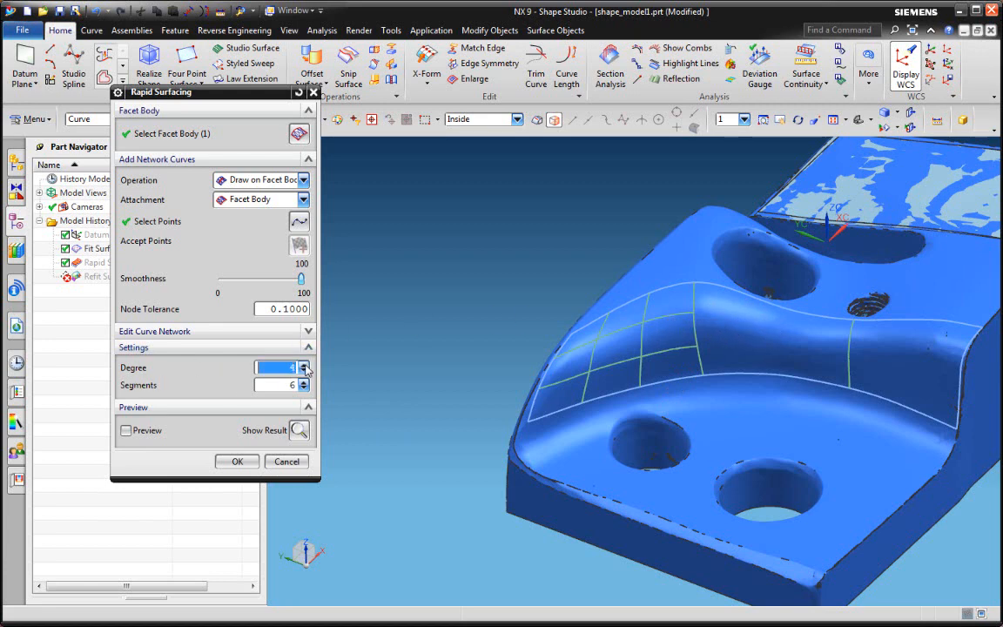
click(304, 383)
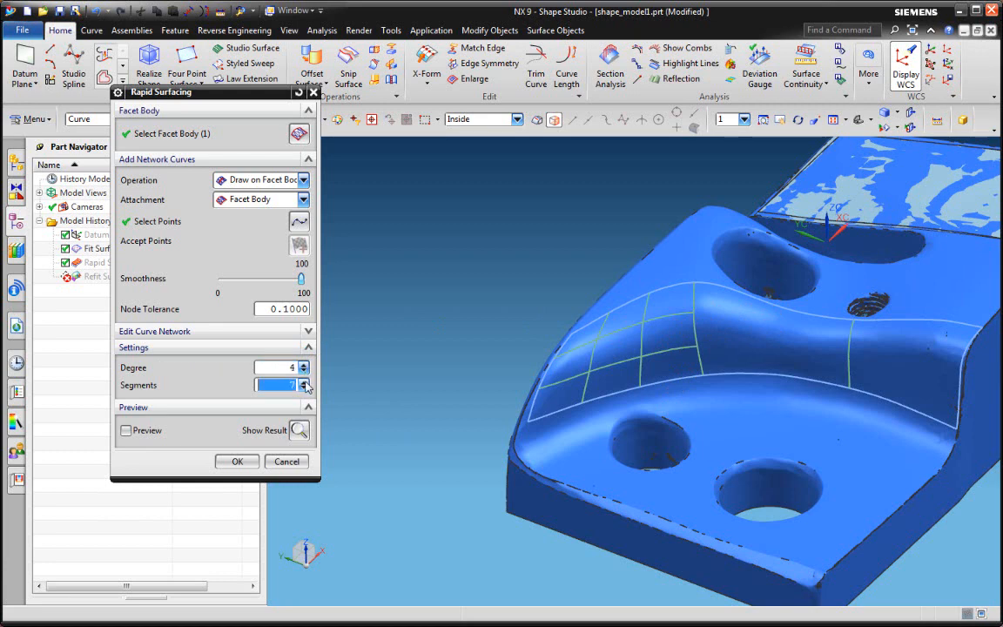
click(304, 383)
click(127, 431)
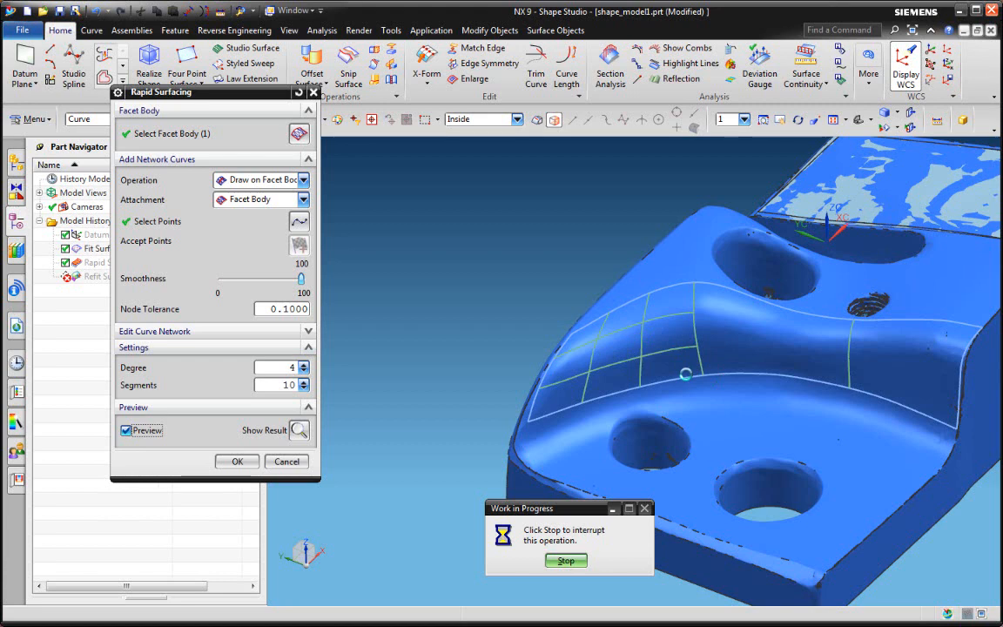
click(566, 562)
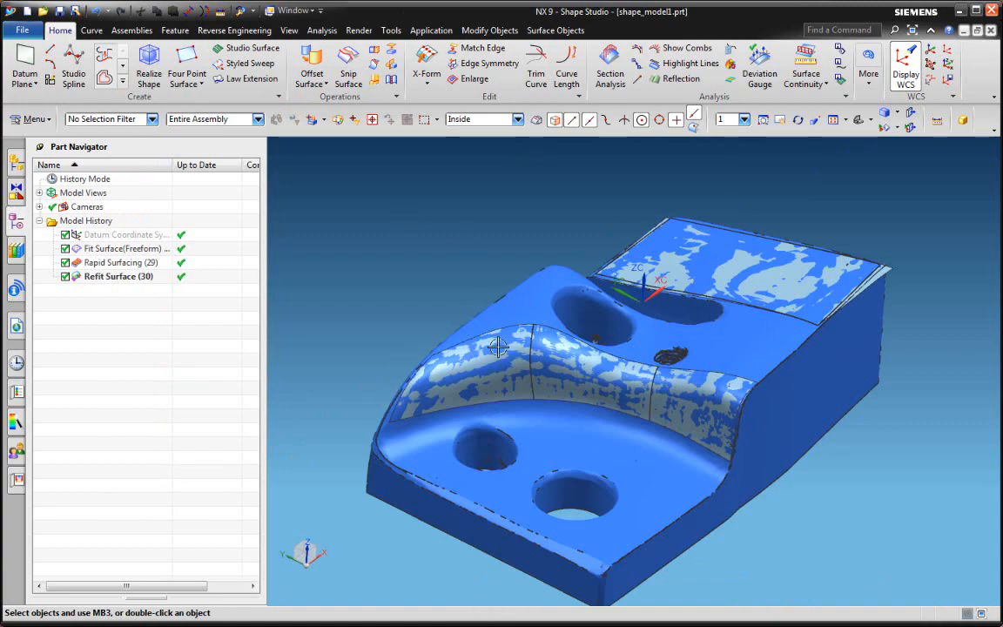
Select the Rapid Surfacing feature in the model history, open it for editing to view its curve network, and cancel the edit
middle_drag(453, 313, 410, 327)
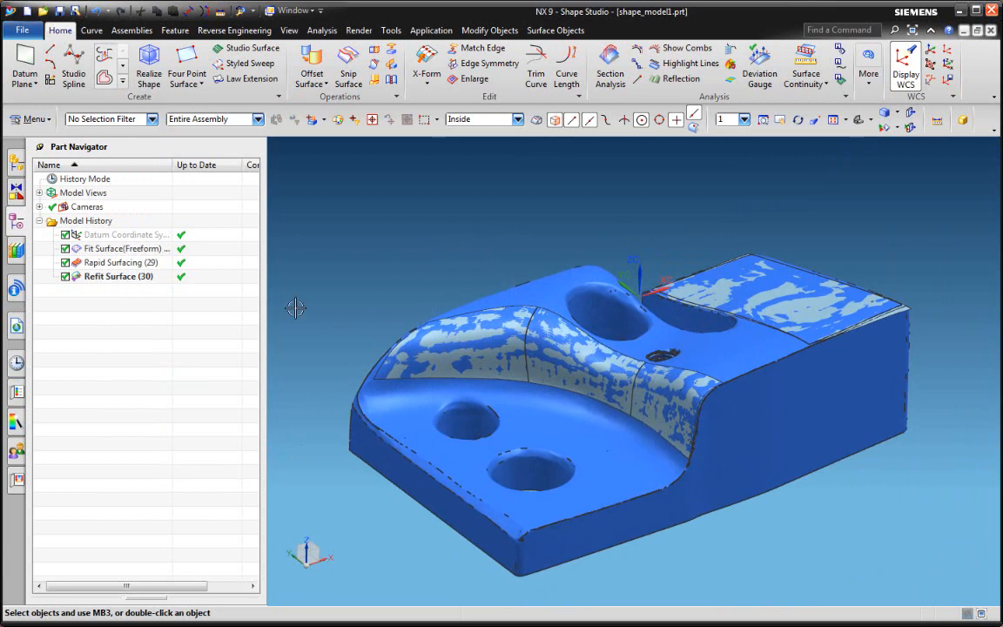
click(161, 263)
click(165, 277)
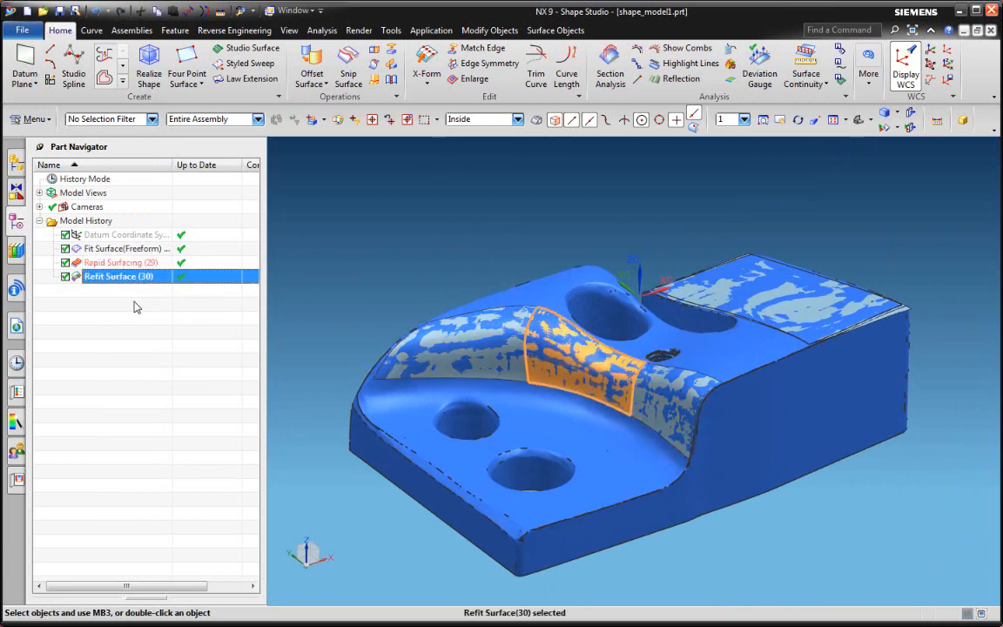
click(117, 262)
right_click(112, 261)
click(170, 325)
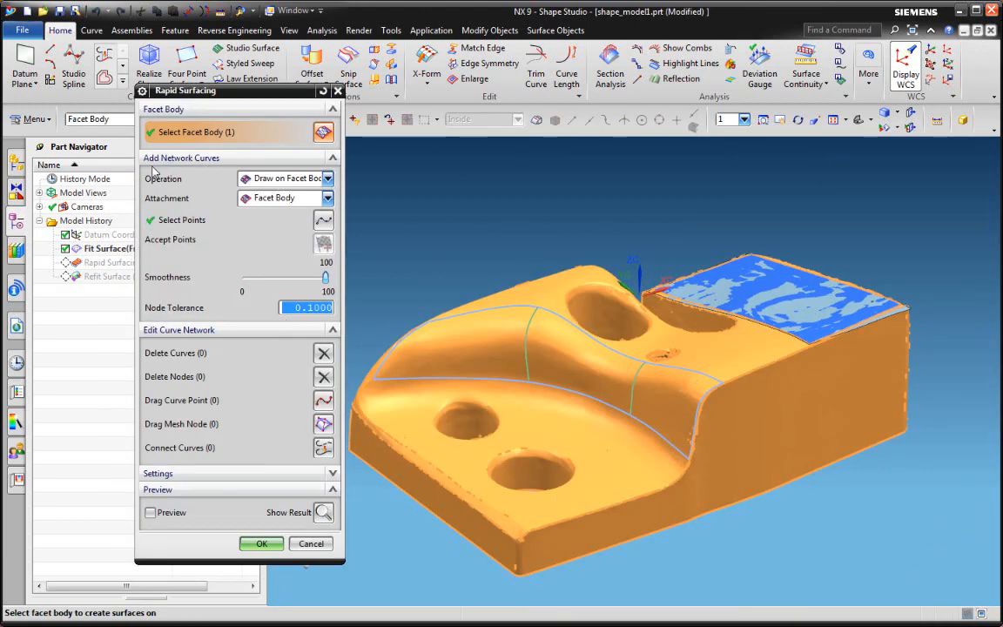
click(314, 544)
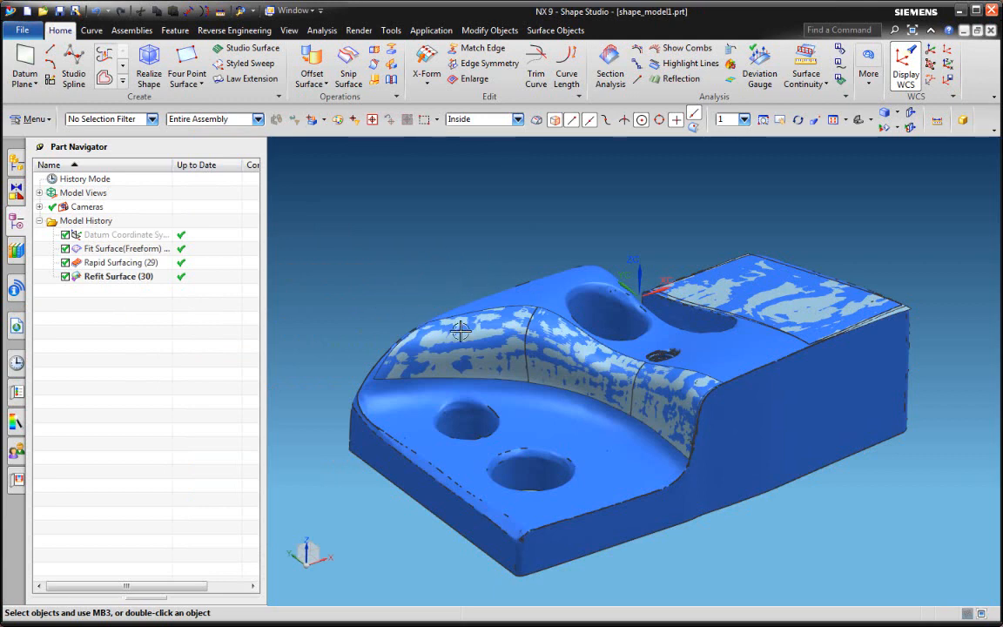
Examine how the fitted surface patches follow the facet body from several angles and in top view, and bring up the reverse engineering commands
middle_drag(450, 281, 500, 315)
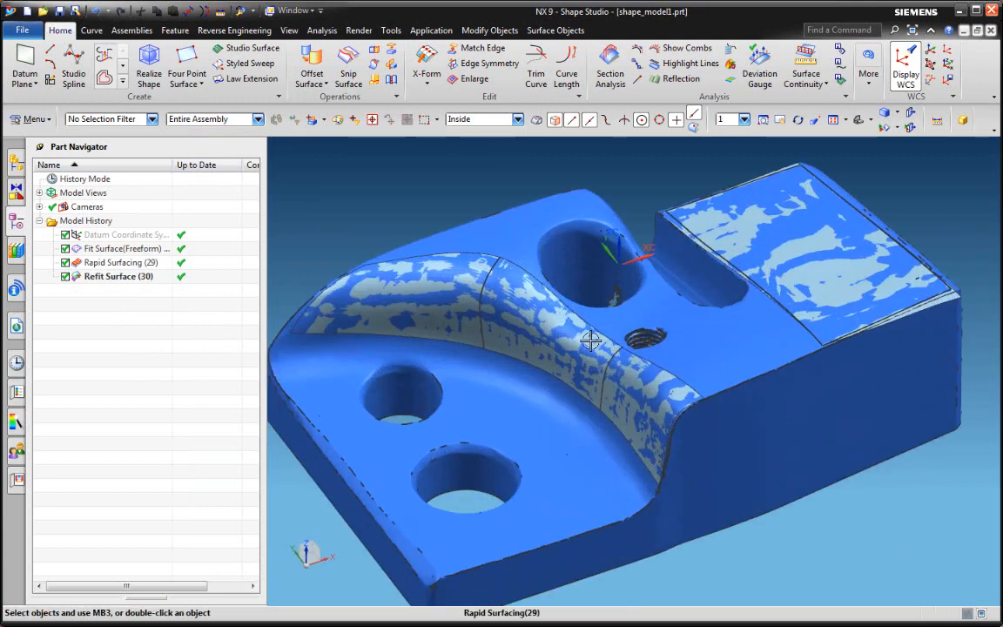
mouse_move(730, 329)
middle_down()
mouse_move(705, 347)
mouse_move(732, 358)
mouse_move(725, 318)
mouse_move(771, 345)
mouse_move(740, 347)
middle_up()
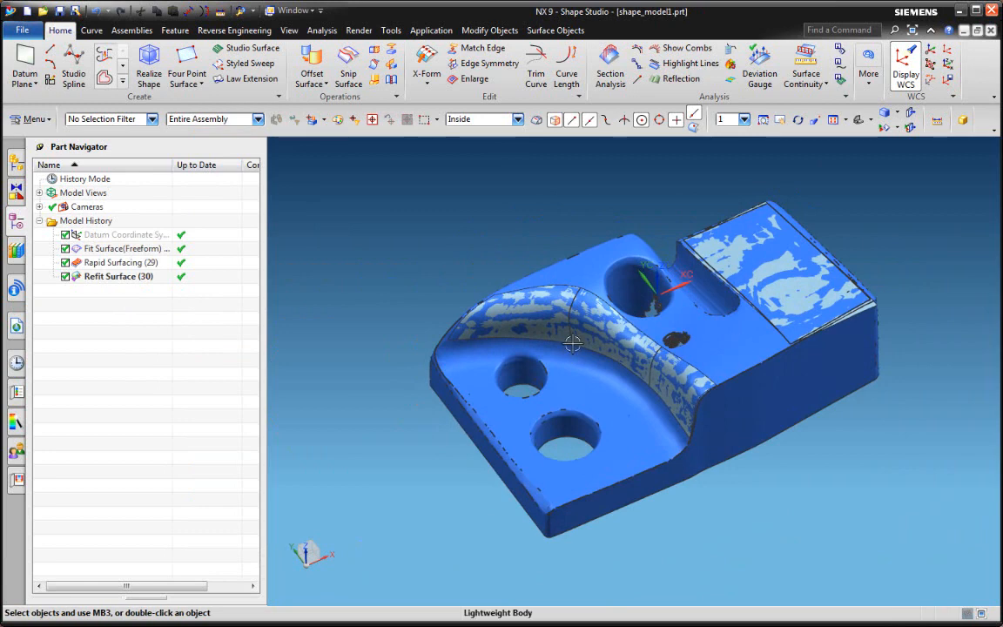
scroll(520, 315, up, 3)
scroll(579, 367, down, 3)
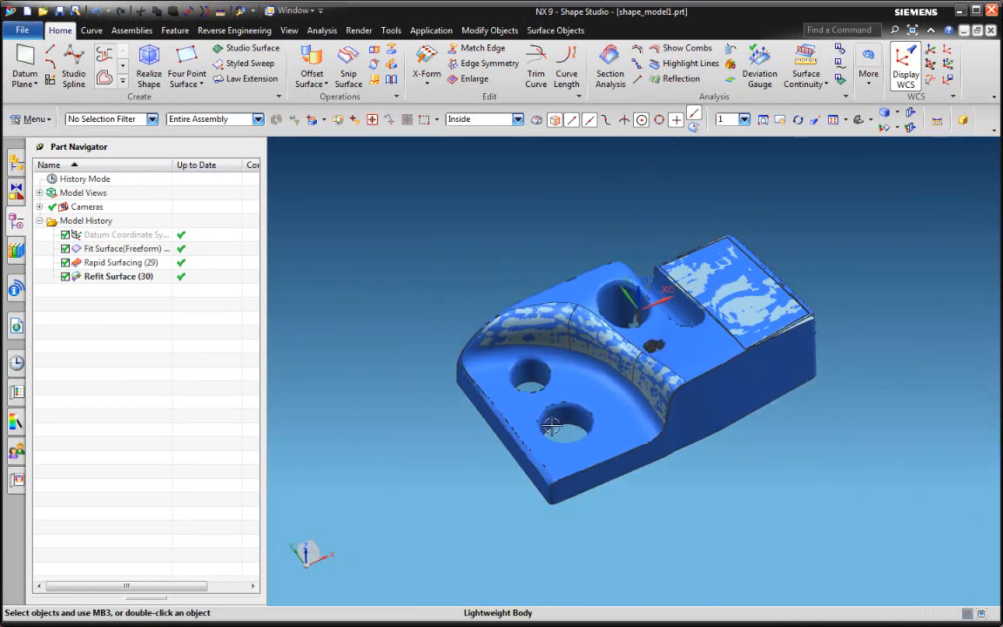
scroll(530, 402, up, 1)
key(ctrl+alt+t)
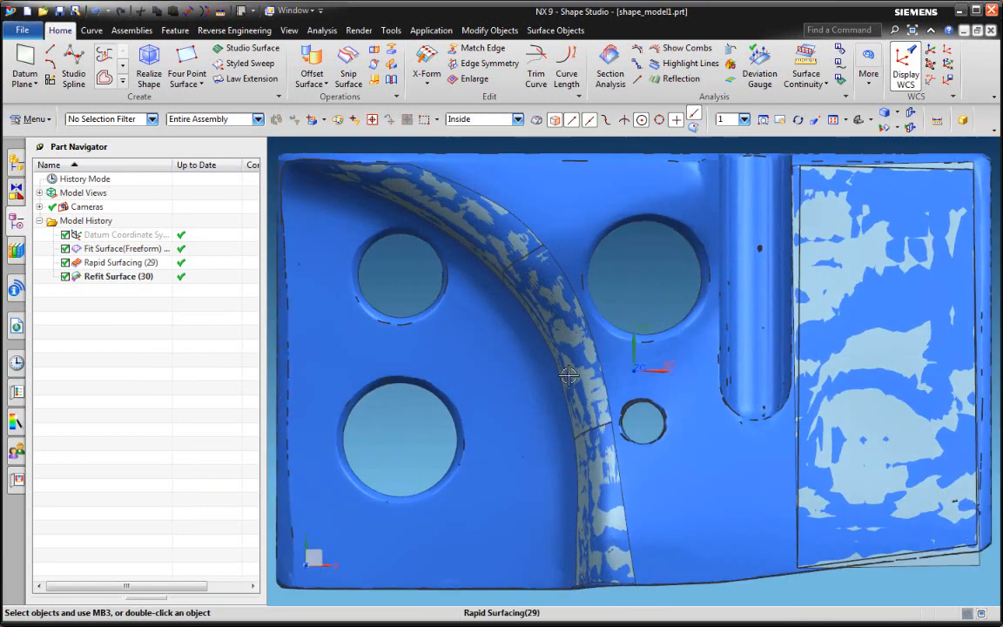
scroll(491, 344, down, 1)
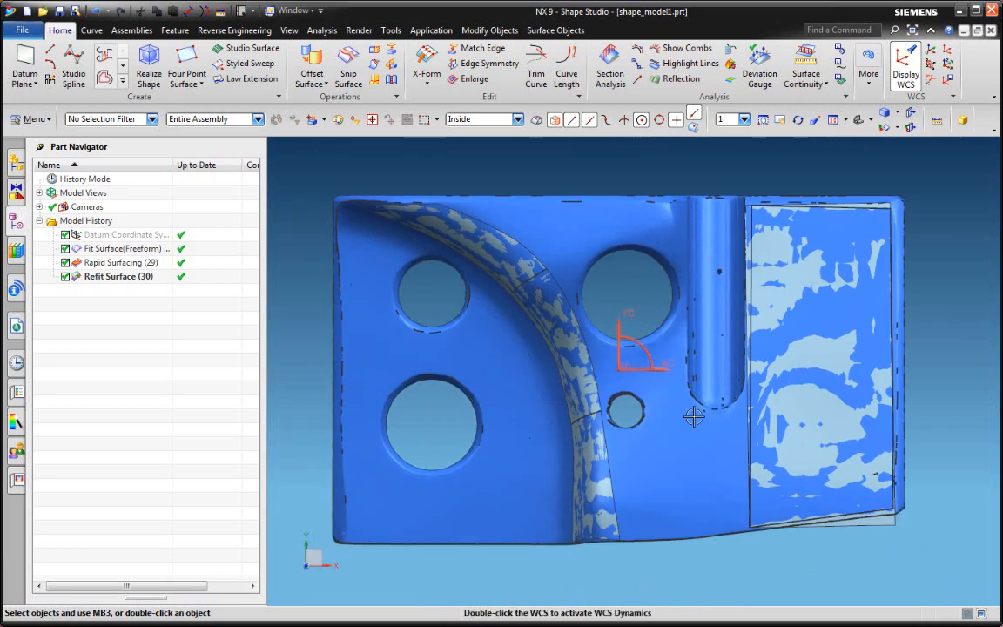
scroll(675, 423, up, 1)
scroll(592, 402, up, 2)
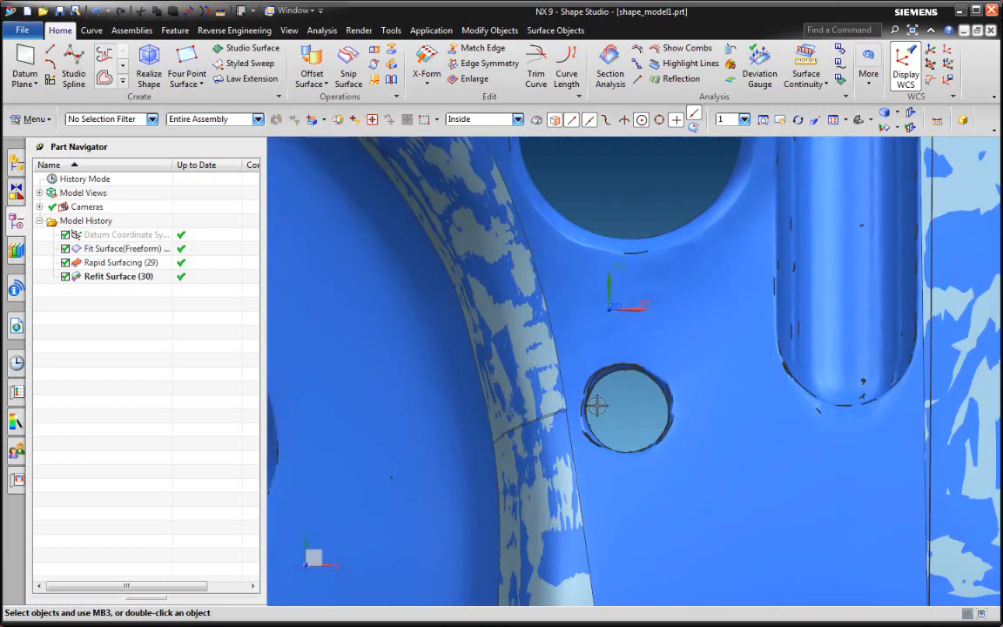
click(233, 30)
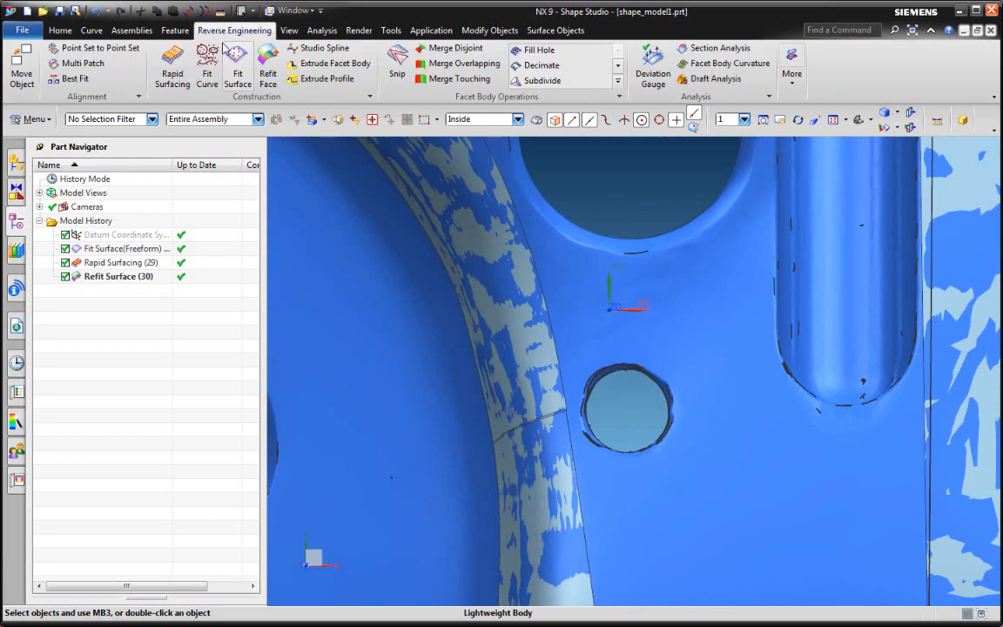
Draw a Basic Curves circle with a radius of about 6.8 around the small round hole in the facet body
click(397, 59)
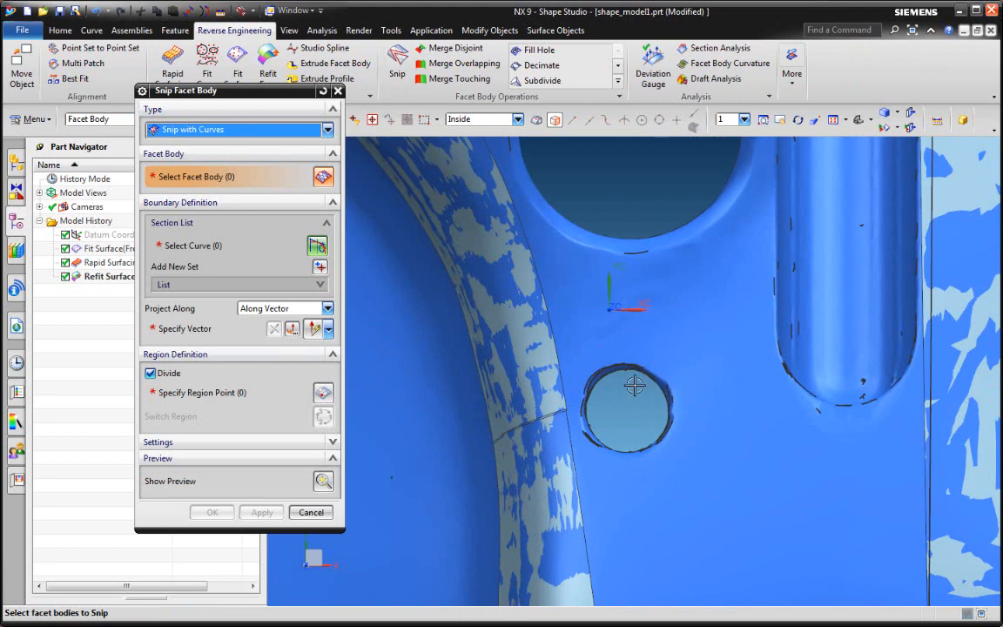
click(311, 512)
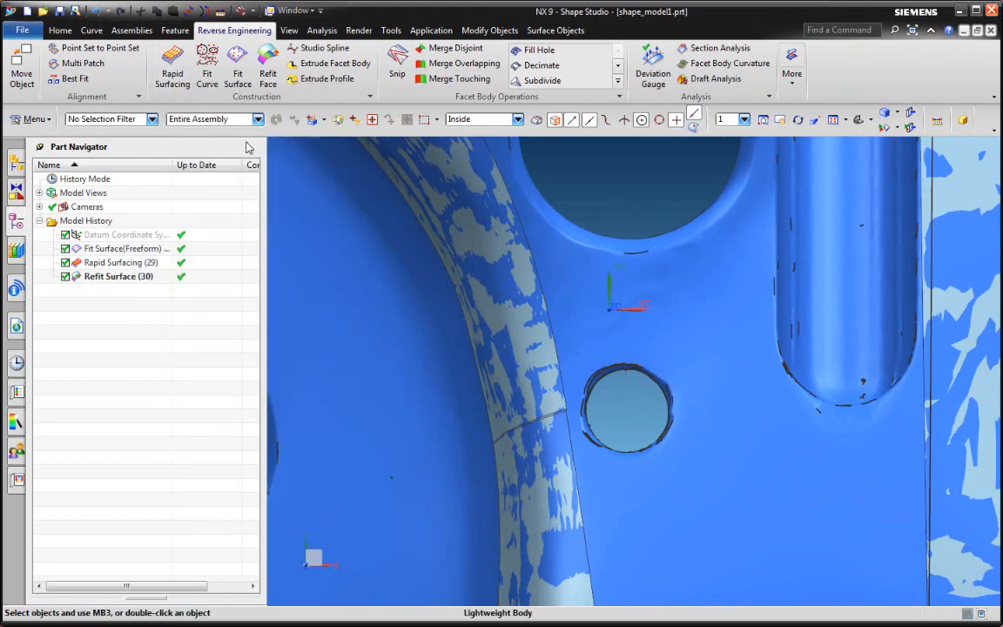
click(92, 31)
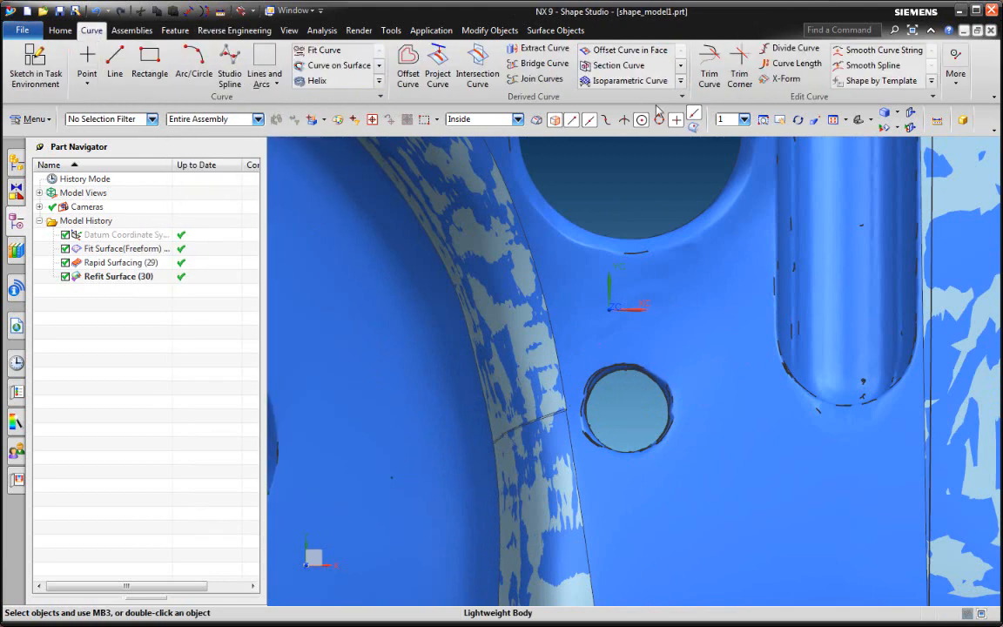
click(956, 68)
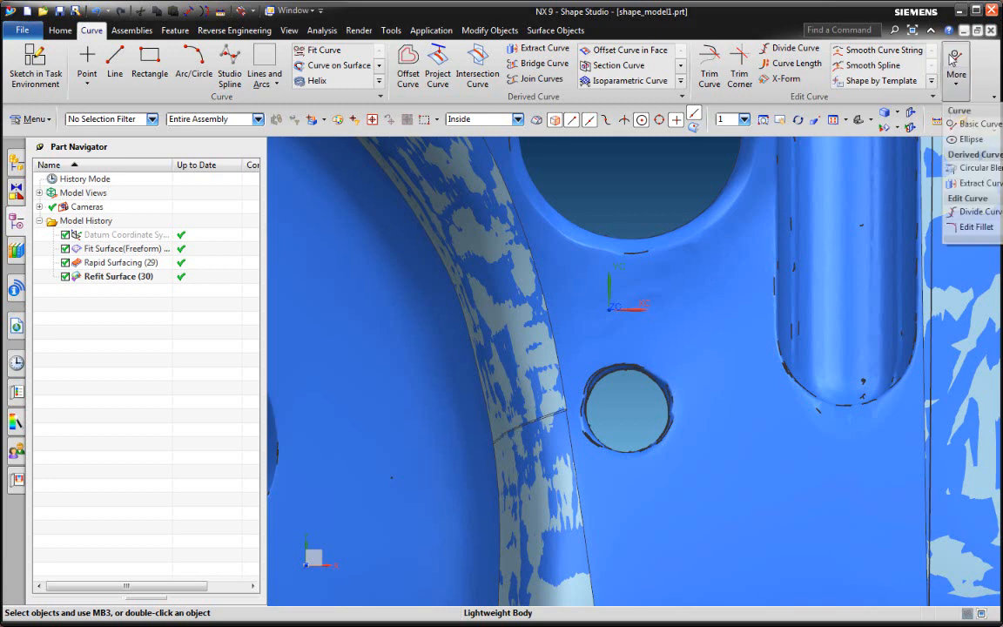
click(974, 124)
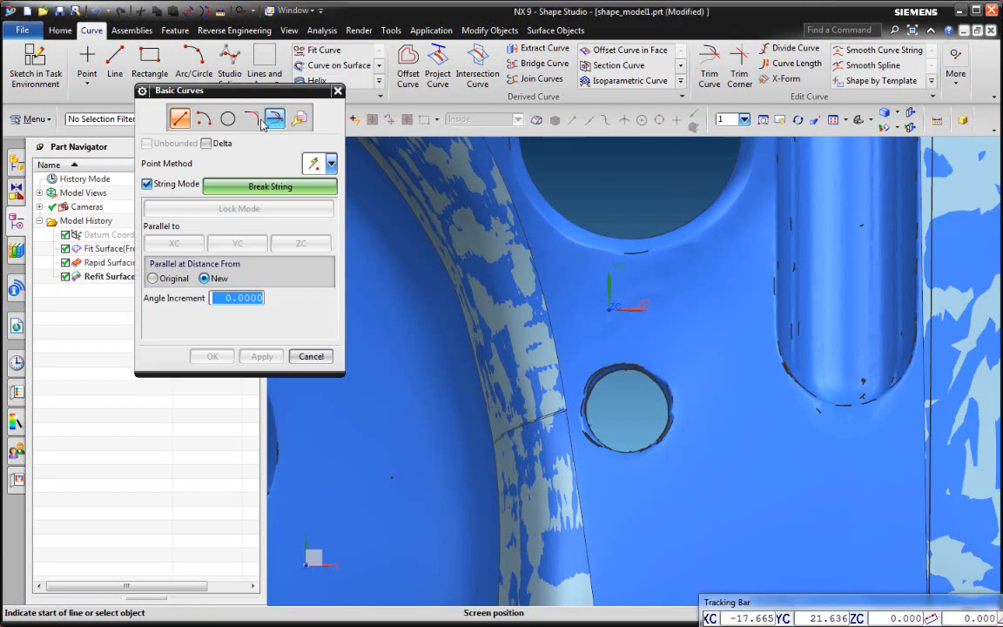
click(227, 118)
click(637, 417)
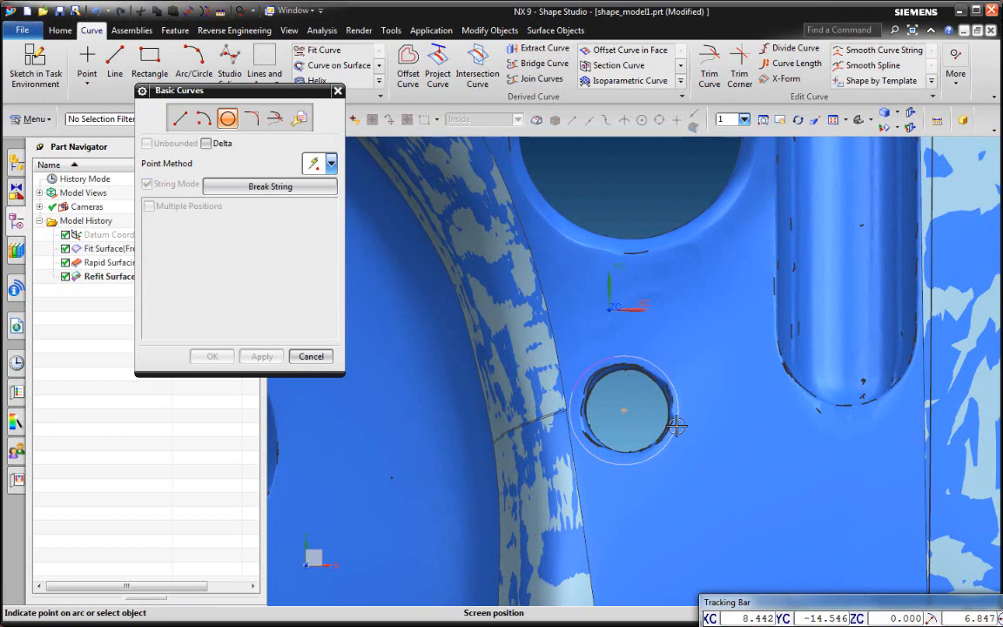
click(677, 426)
click(311, 356)
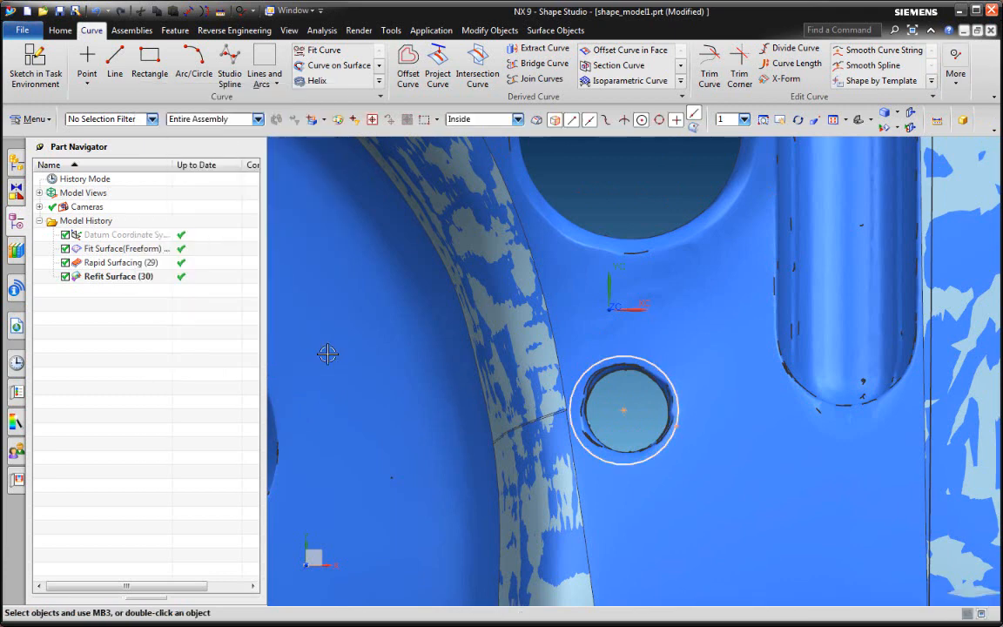
Move the circle in the positive XC direction in 0.1 increments with Move Object
click(637, 352)
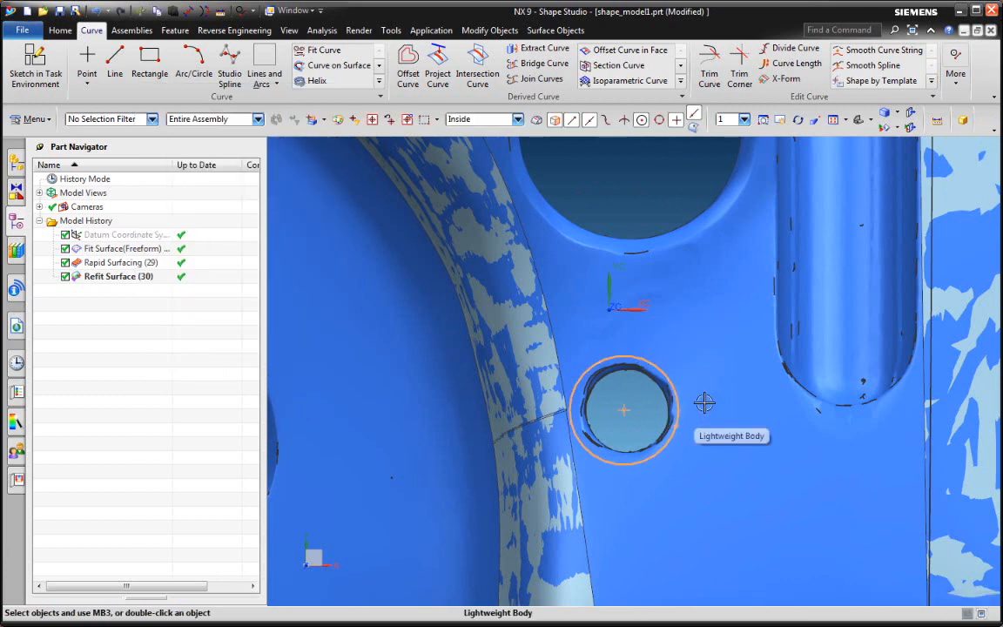
key(ctrl+t)
click(702, 408)
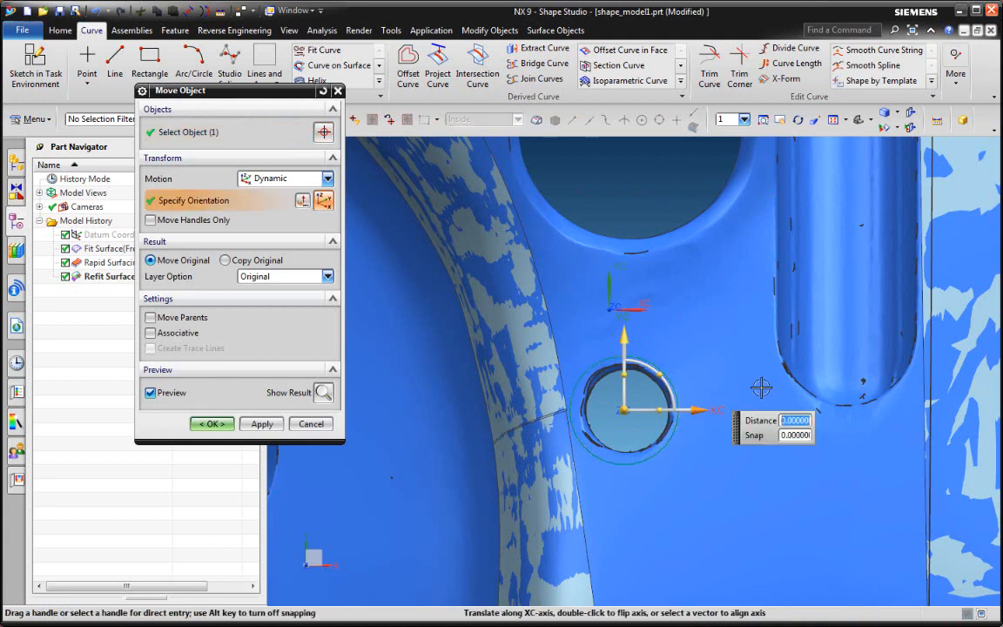
text(-)
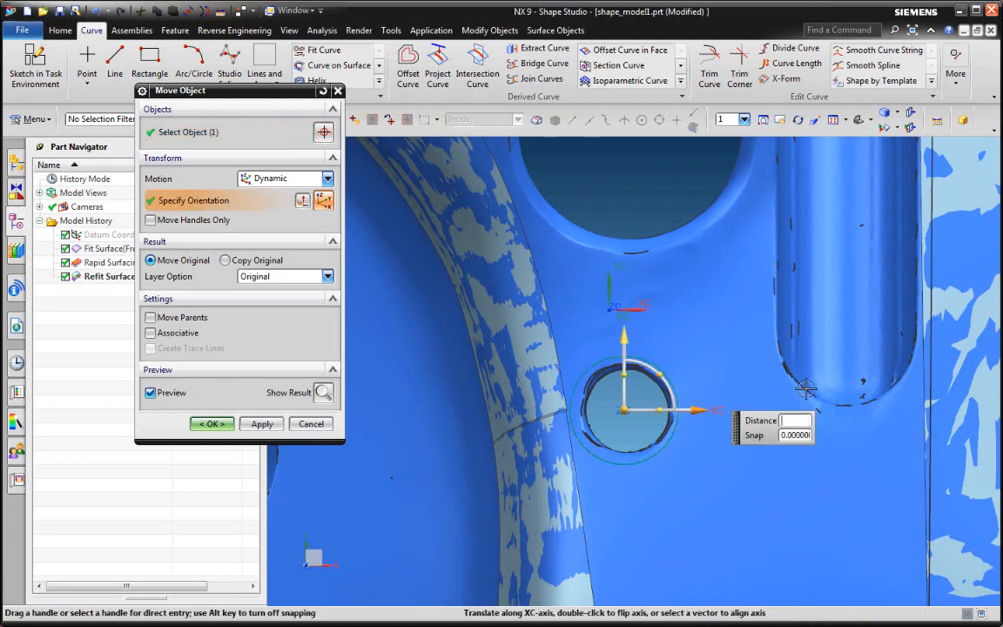
text(10000)
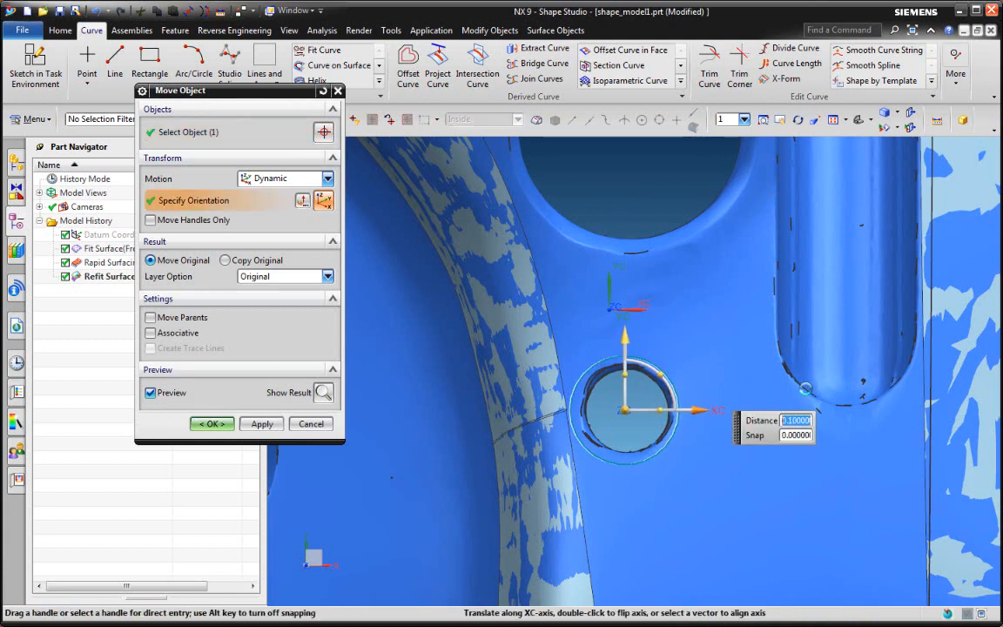
key(Return)
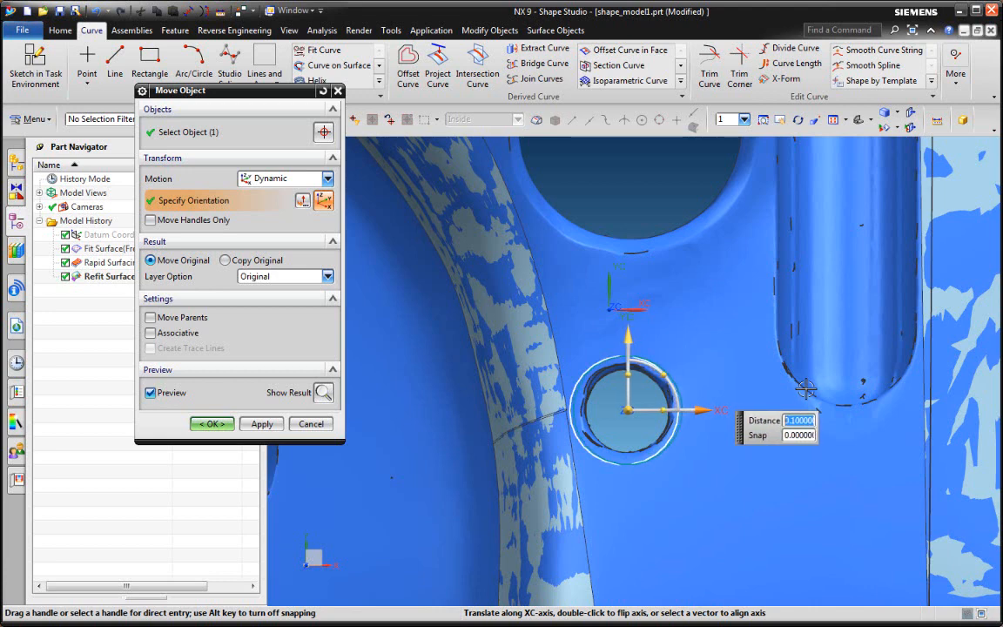
key(Return)
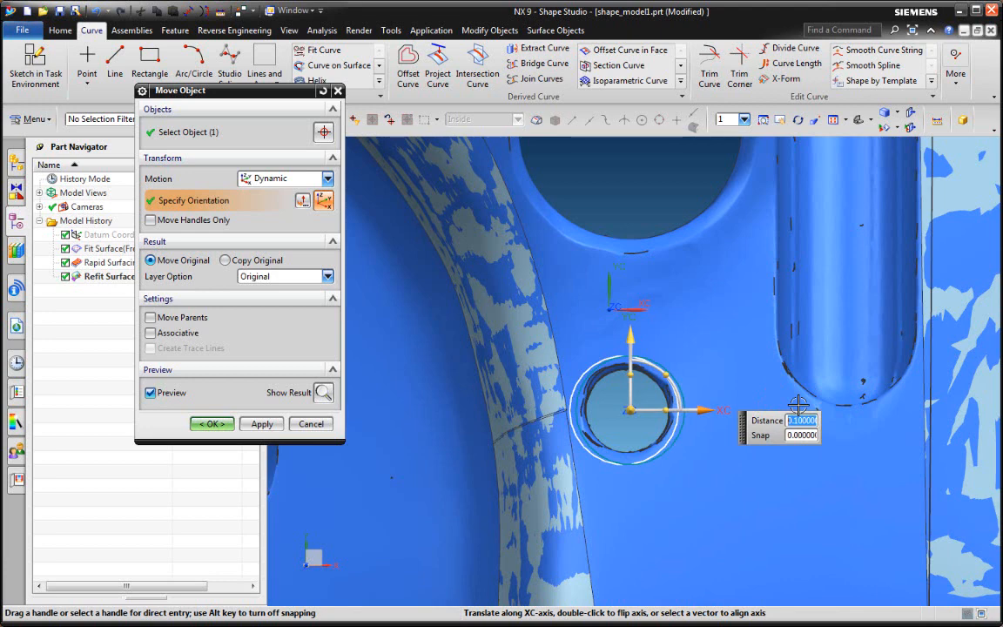
Shift the circle by -0.1 along XC and apply the move
text(-)
text(.1)
key(Return)
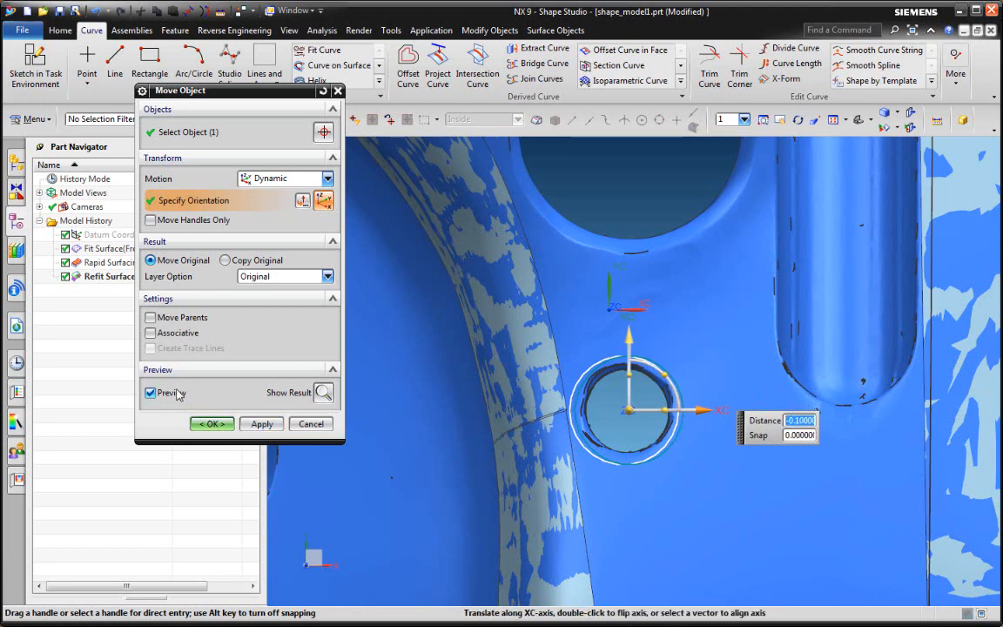
click(262, 424)
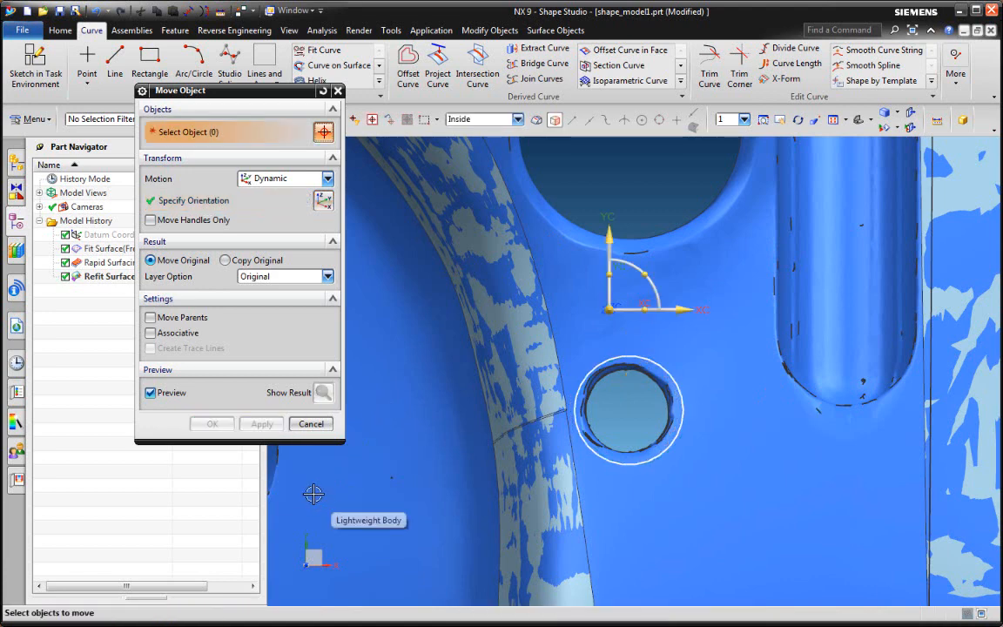
Move the circle by a further -0.1 along XC to centre it around the hole, and finish Move Object
click(572, 417)
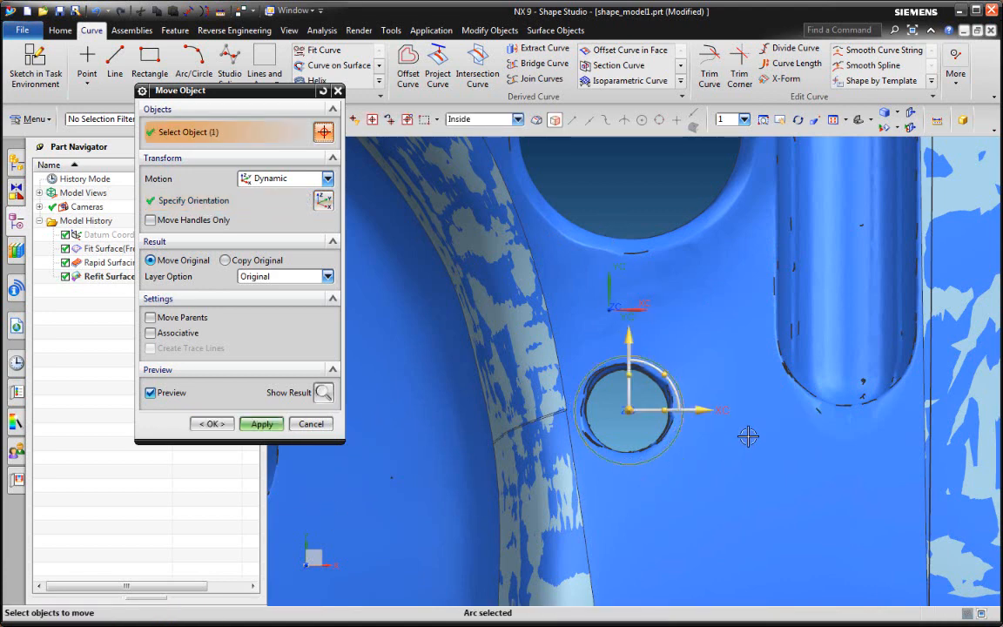
click(704, 409)
text(-)
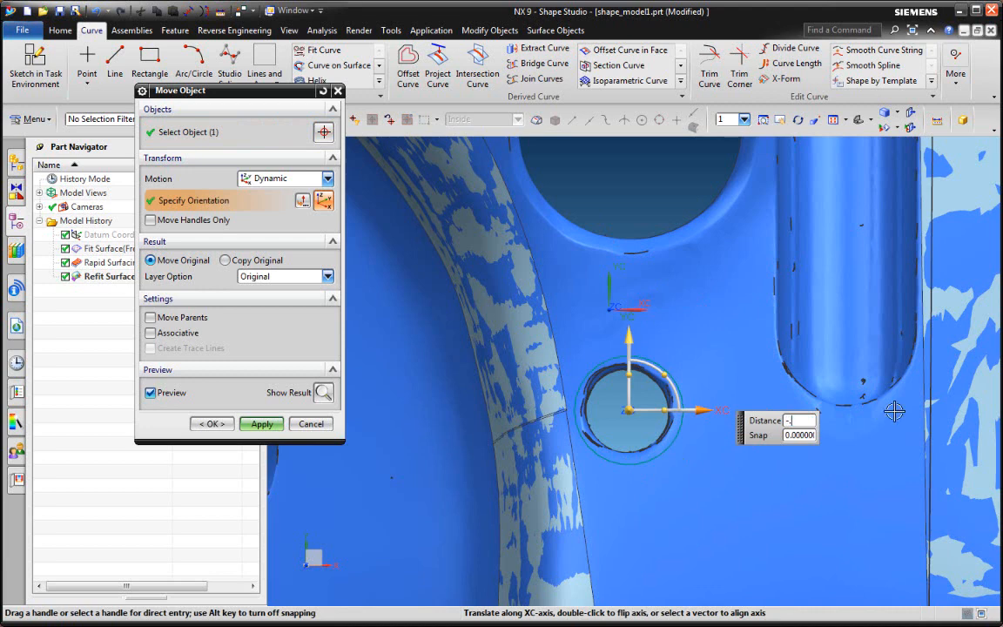
text(0.1)
key(Return)
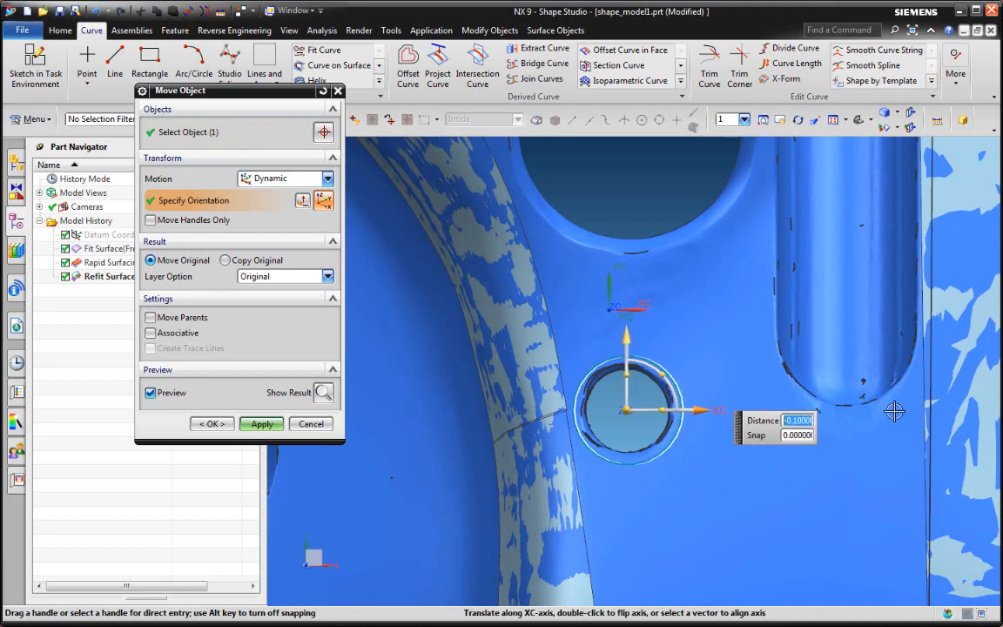
click(262, 424)
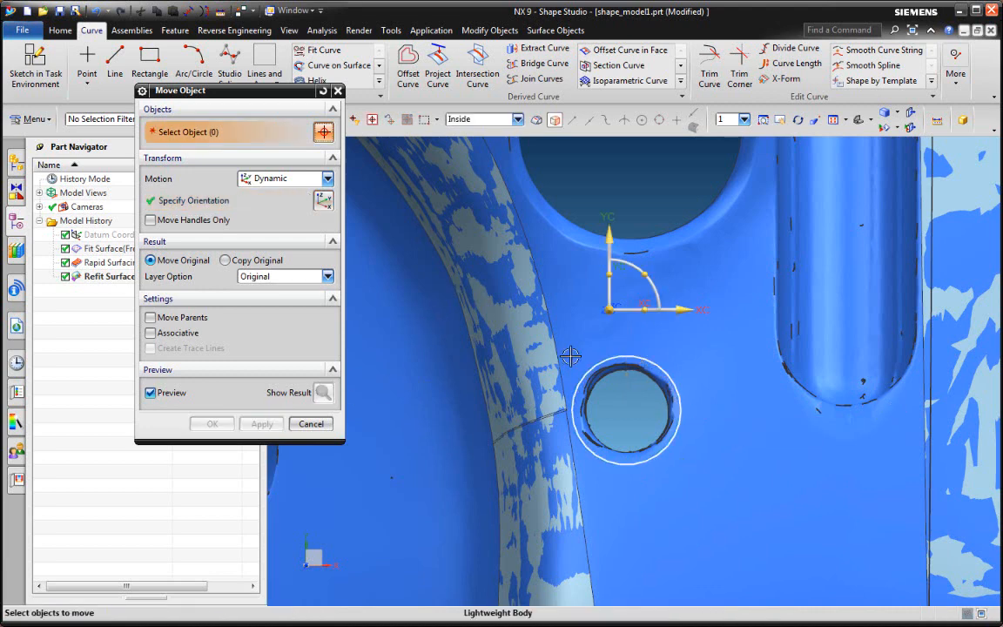
click(311, 425)
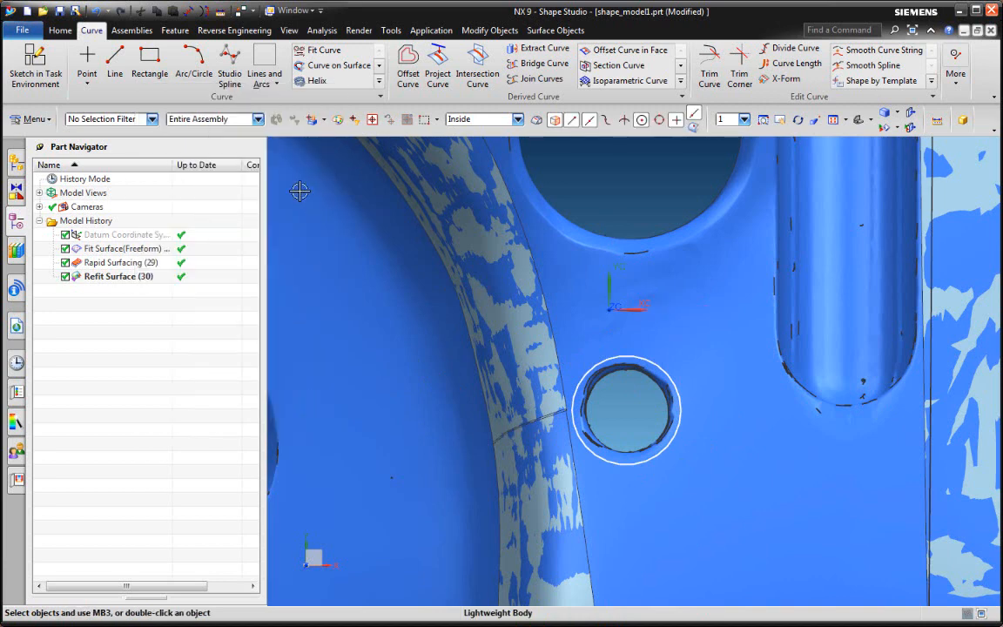
Set up Snip with Curves on the facet body, using the circle as the boundary projected along the vertical Z axis
click(209, 31)
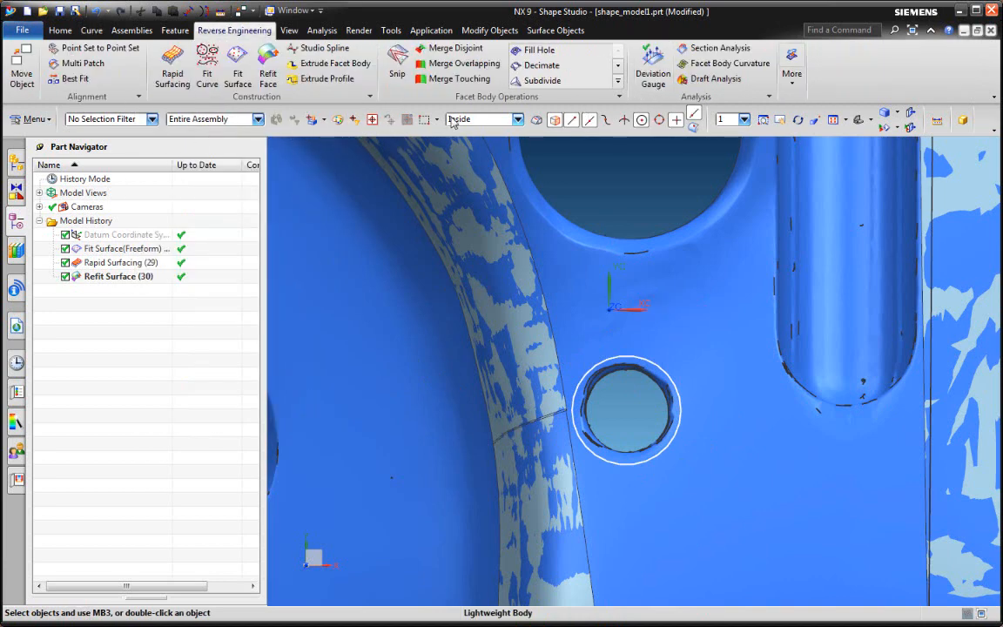
click(398, 59)
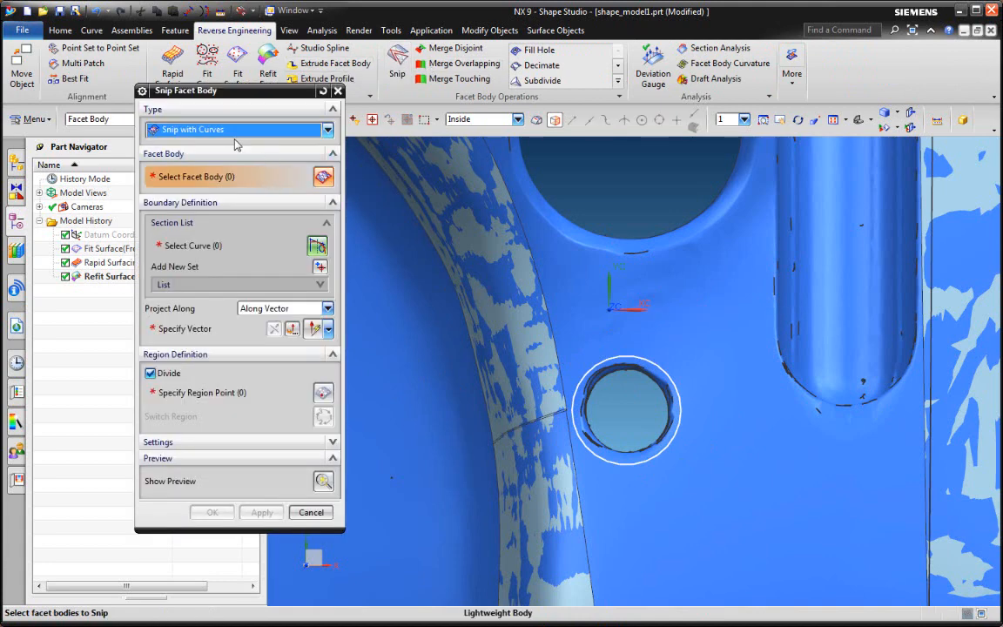
click(703, 322)
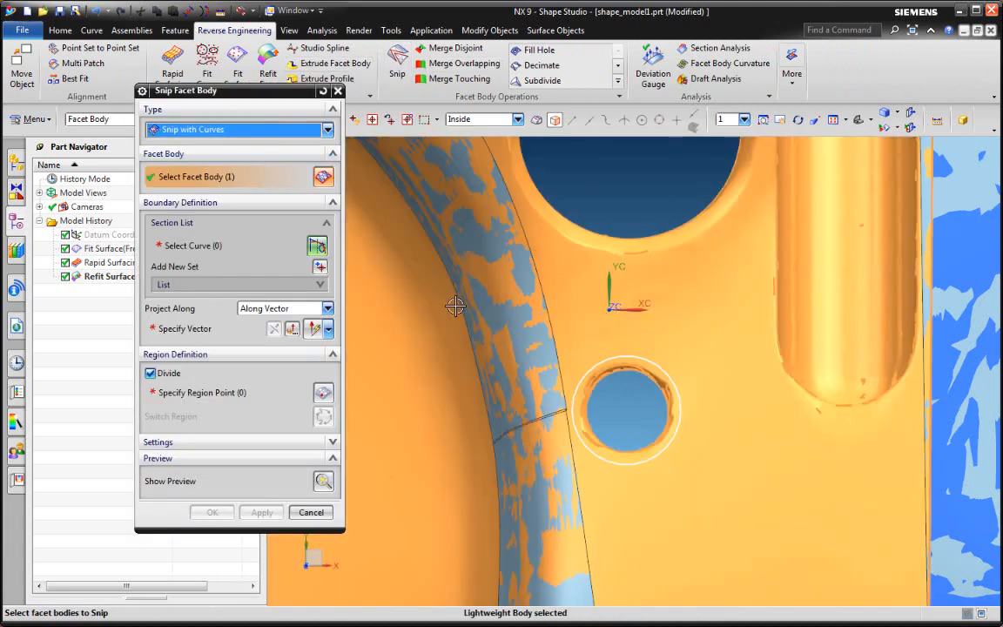
click(220, 246)
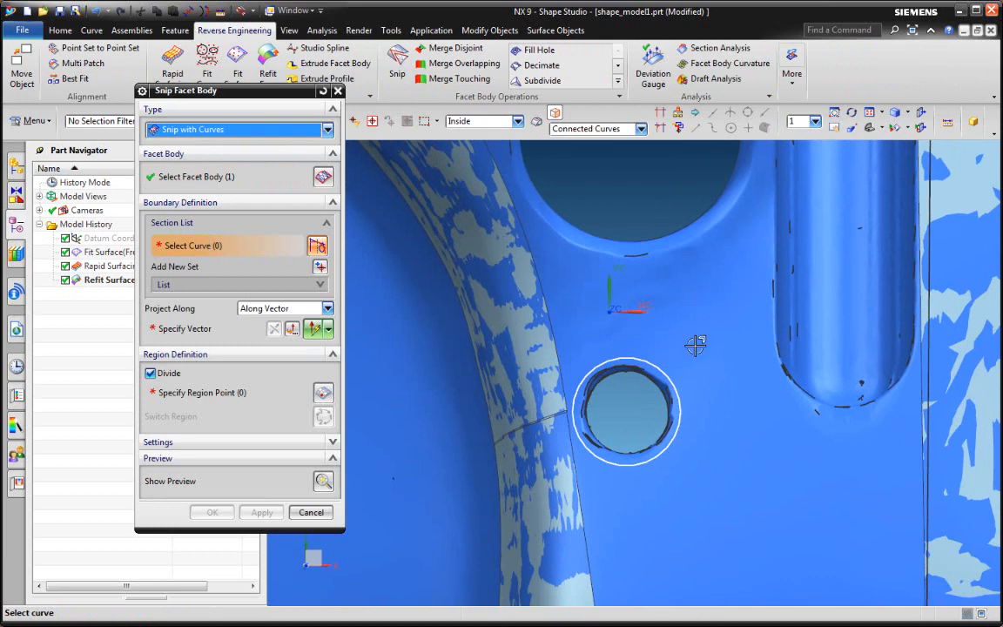
click(654, 357)
click(162, 324)
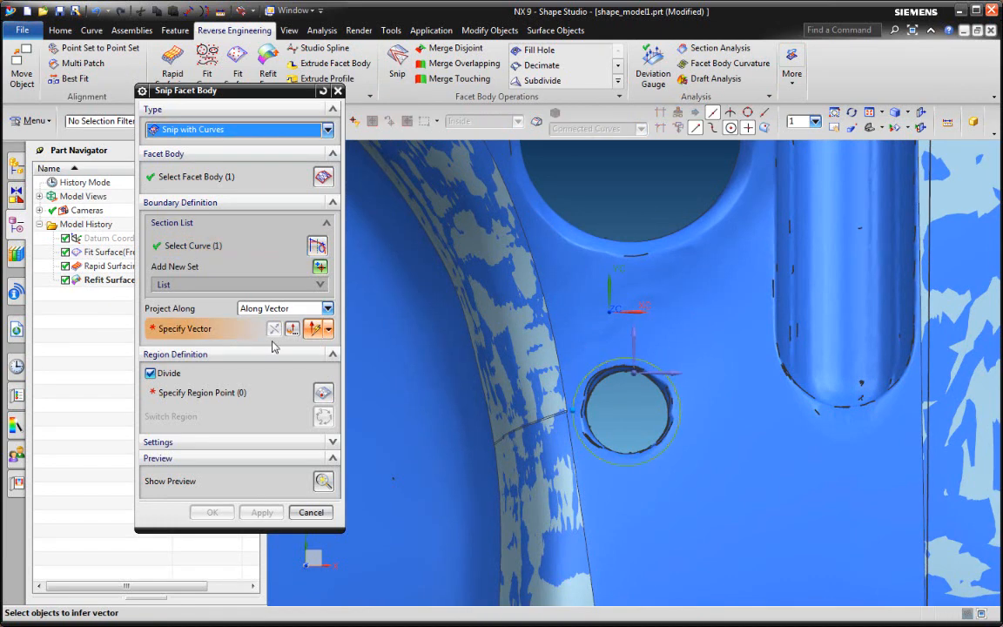
middle_drag(716, 387, 707, 343)
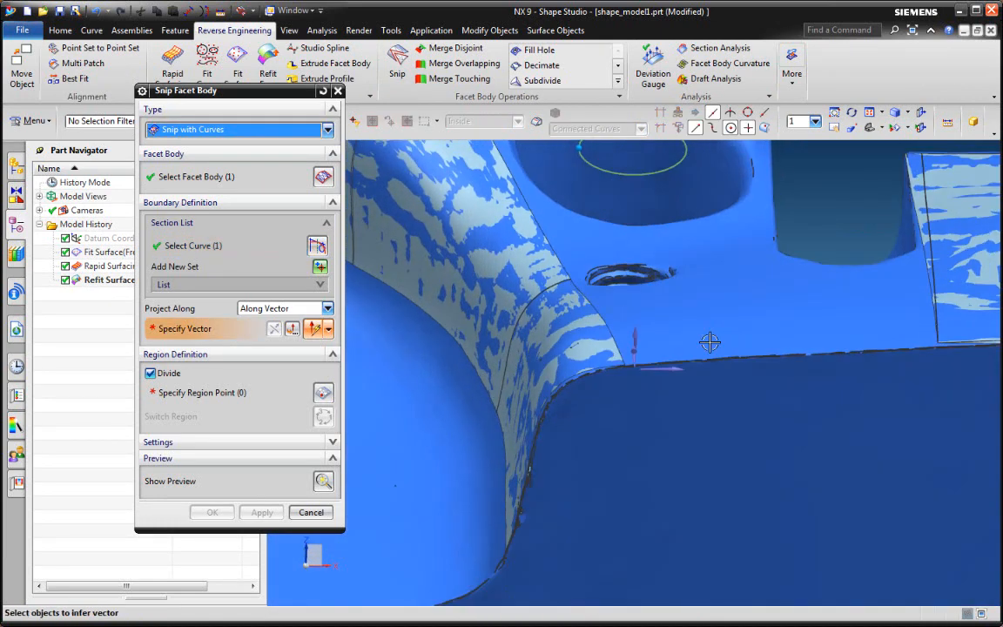
click(640, 333)
middle_drag(640, 334, 647, 315)
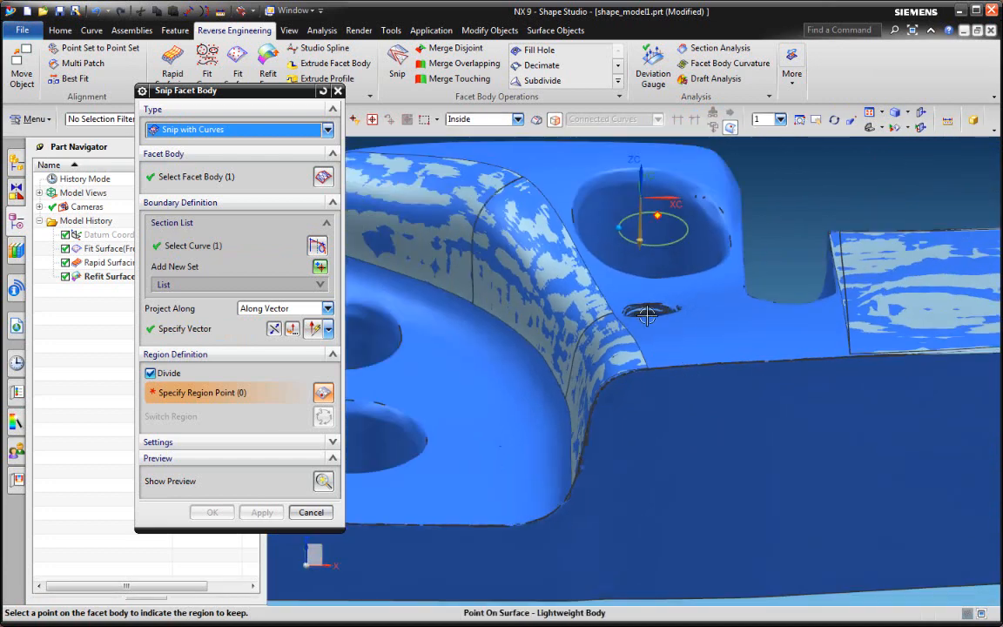
Mark the region to keep on the outer side of the facet body, preview the division and complete the snip
key(ctrl+f)
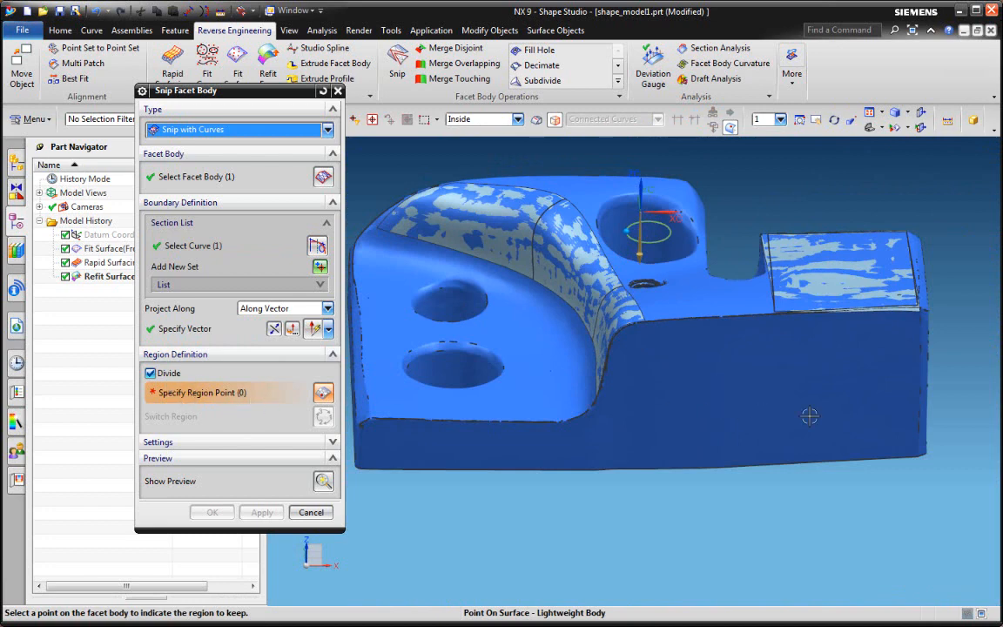
click(912, 399)
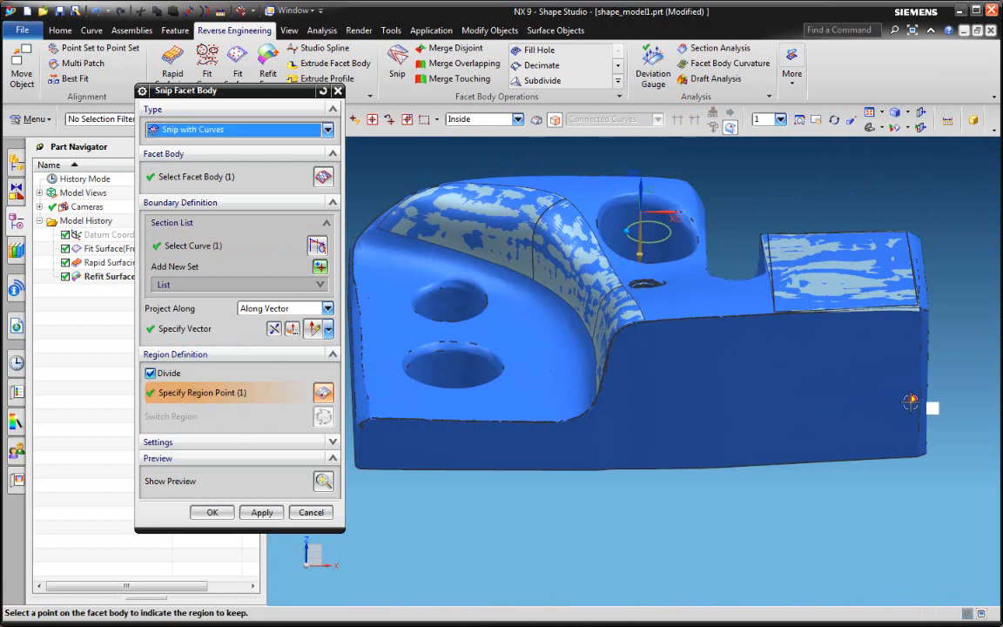
click(321, 482)
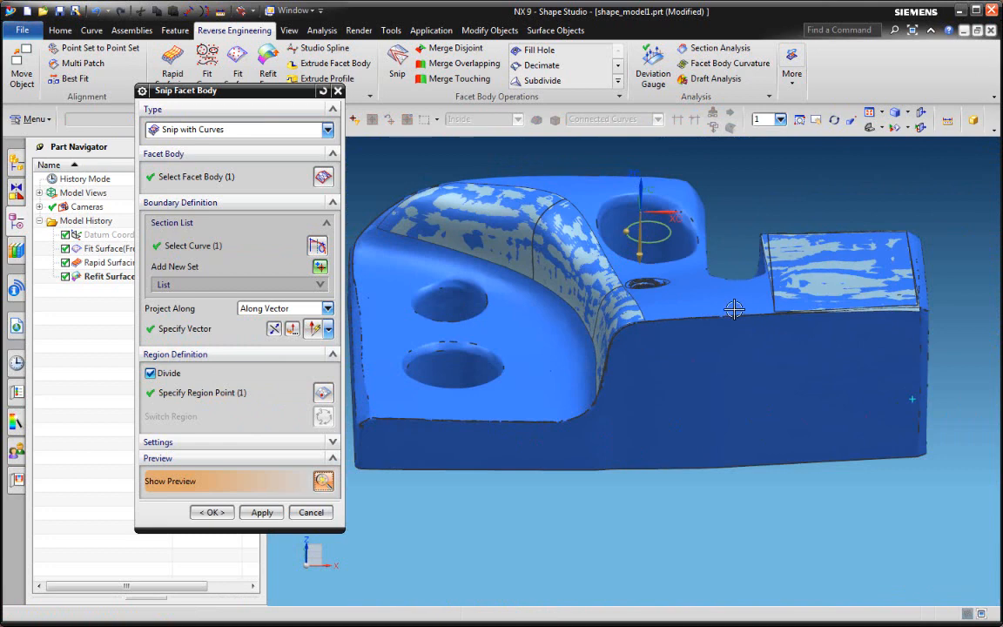
middle_drag(732, 307, 719, 341)
click(212, 512)
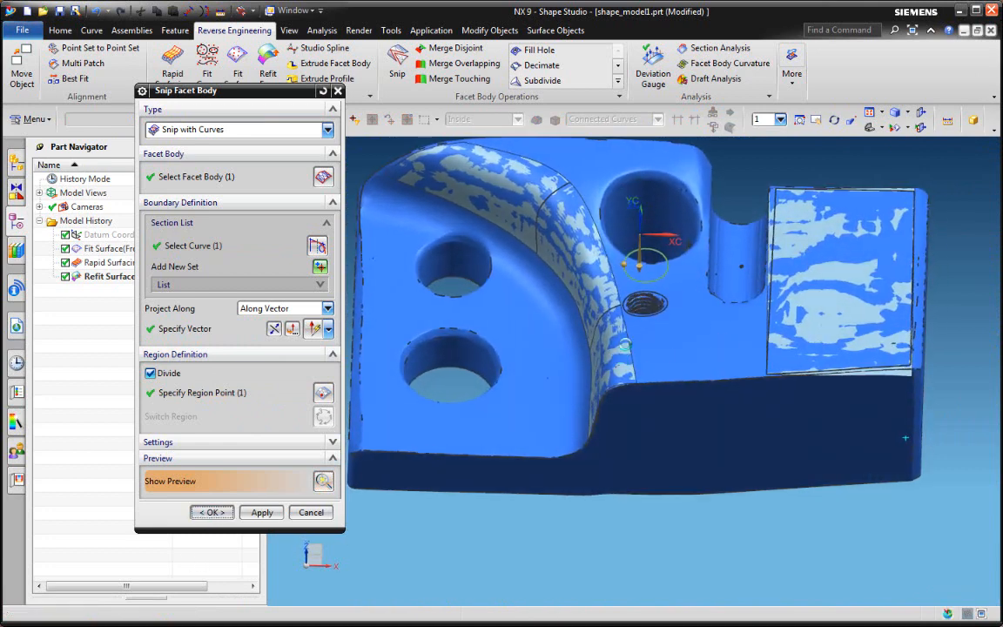
Delete the separated threaded hole facets and the circle used to snip them
scroll(640, 311, up, 5)
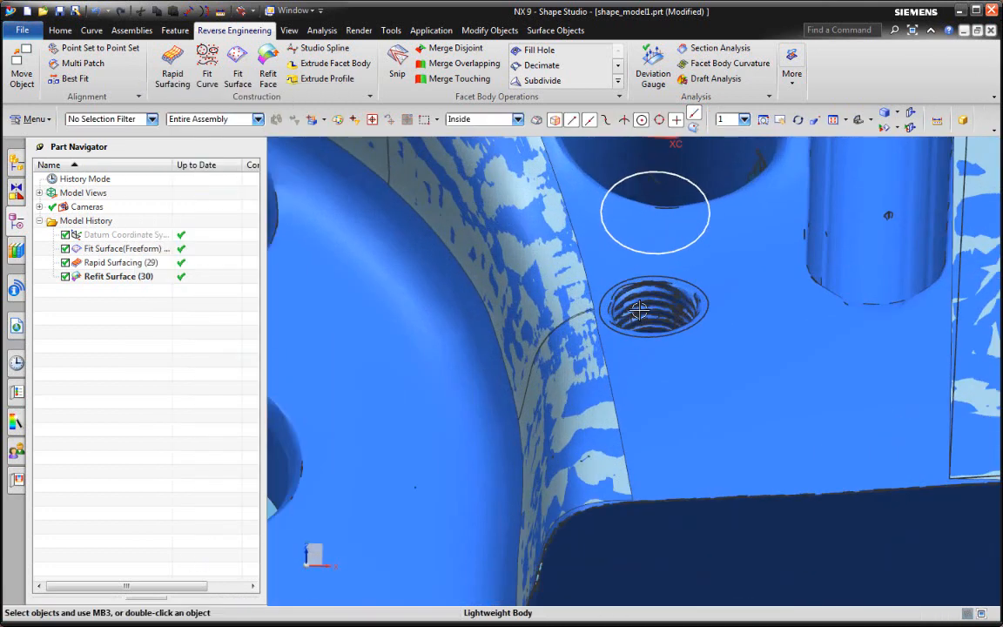
click(641, 310)
key(Delete)
middle_drag(671, 365, 718, 353)
click(703, 315)
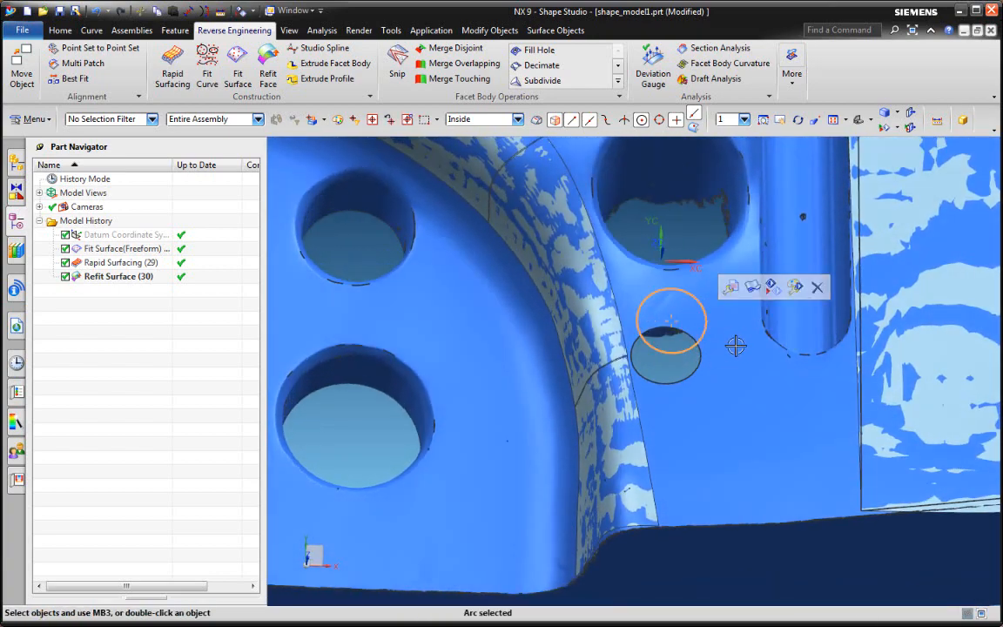
middle_drag(636, 406, 693, 385)
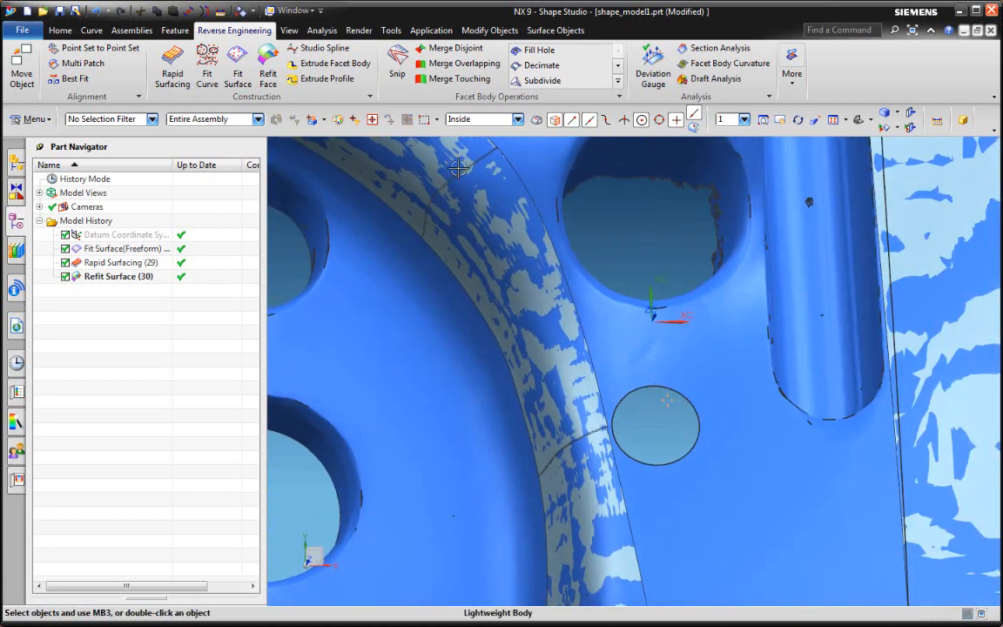
Set up Fill Hole with the Fill Hole type on the facet body, choosing the circular snipped opening as the hole to fill
click(542, 50)
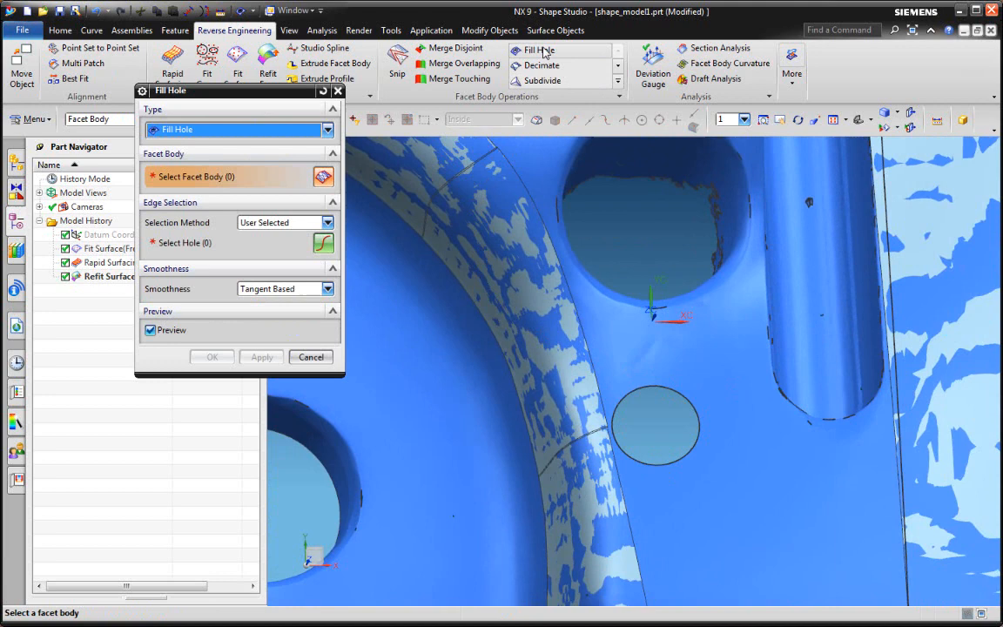
click(202, 130)
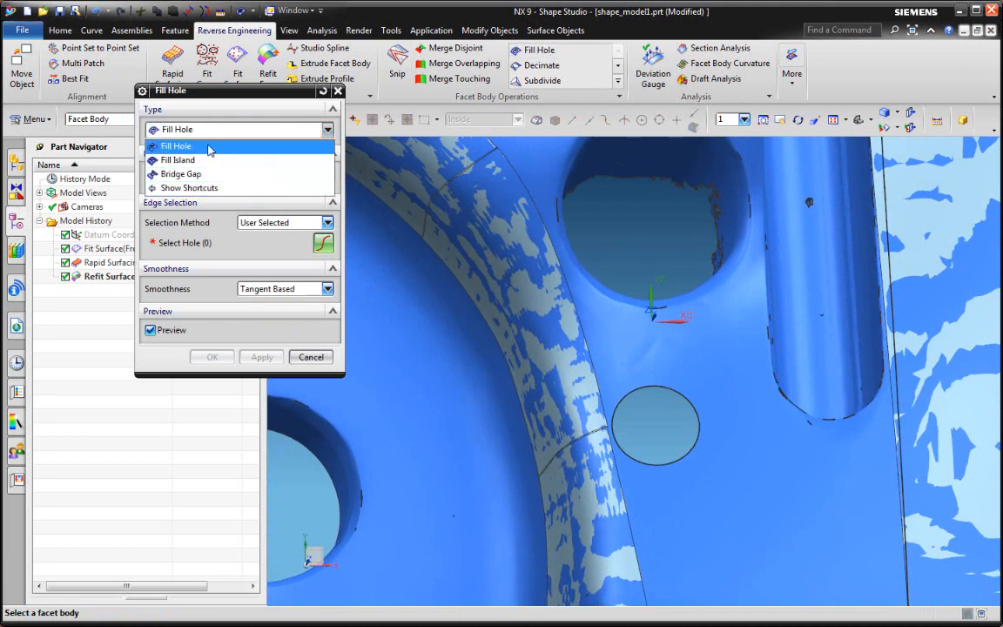
click(219, 145)
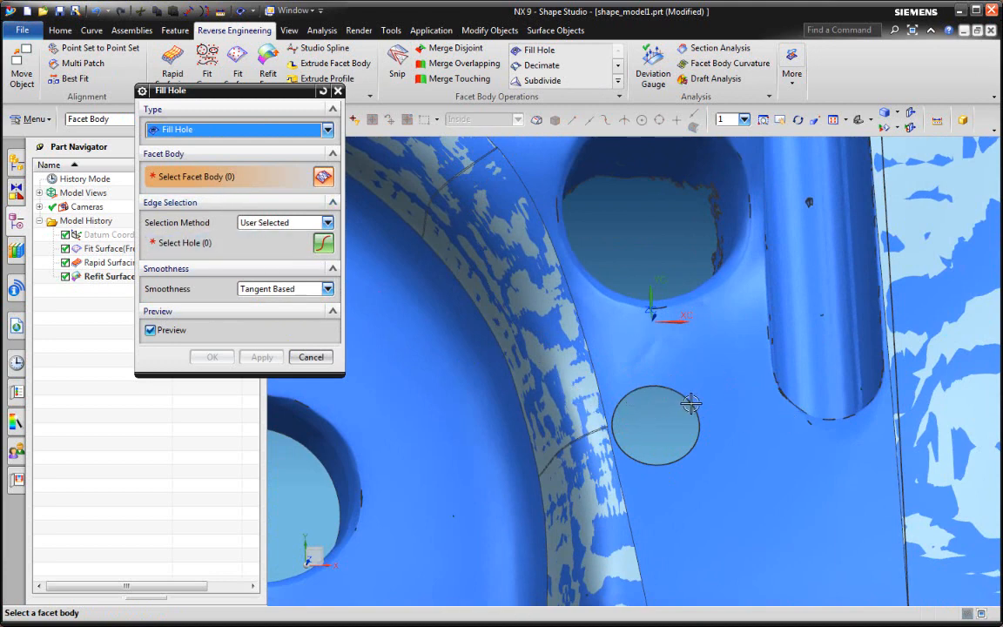
click(633, 424)
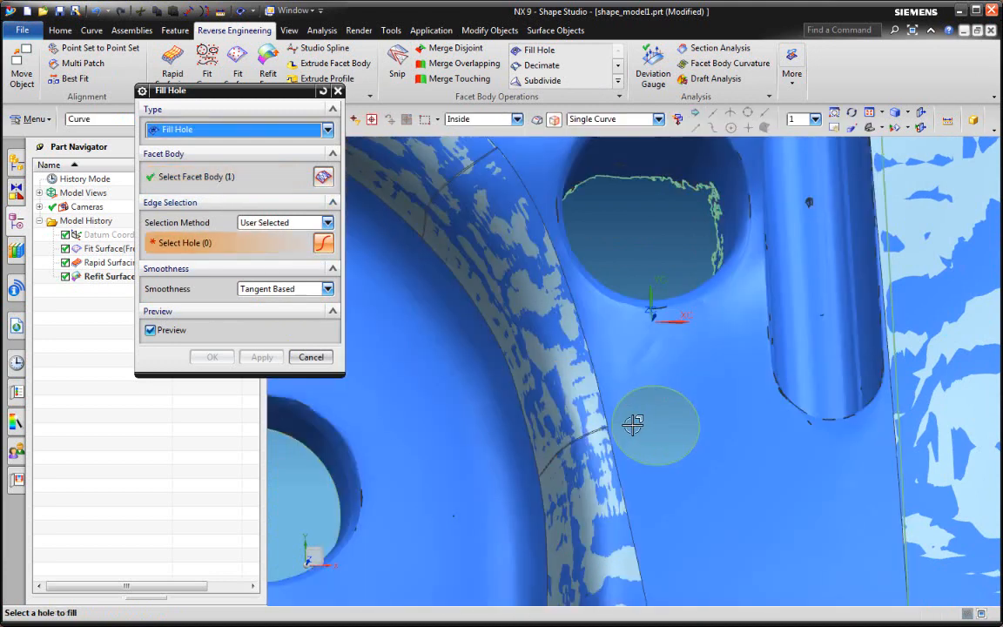
click(692, 404)
Try the Refined and Curvature Based smoothness options on the previewed hole fill
click(285, 288)
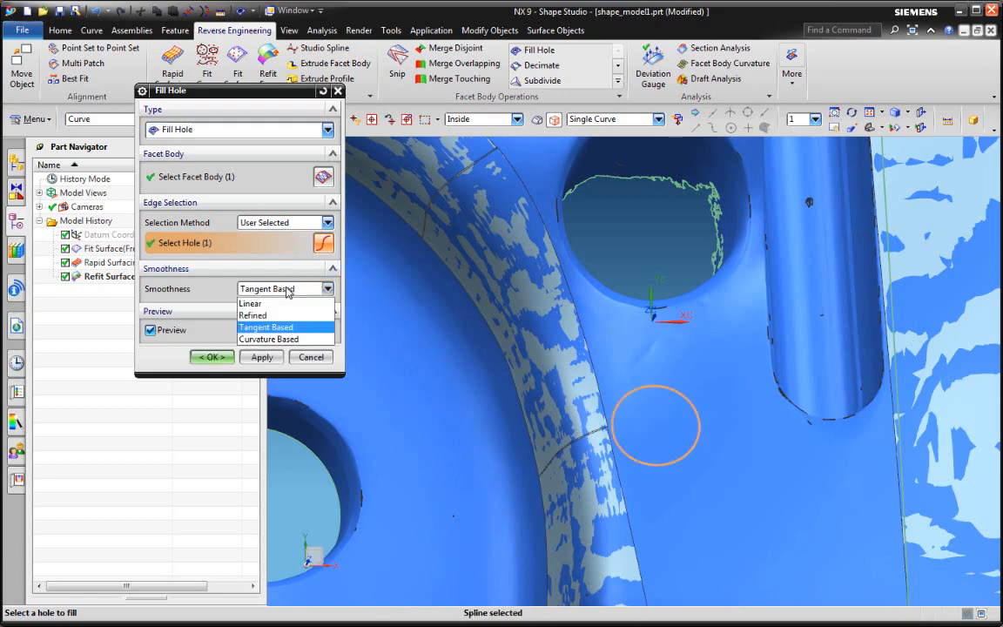
click(273, 316)
middle_drag(640, 424, 684, 391)
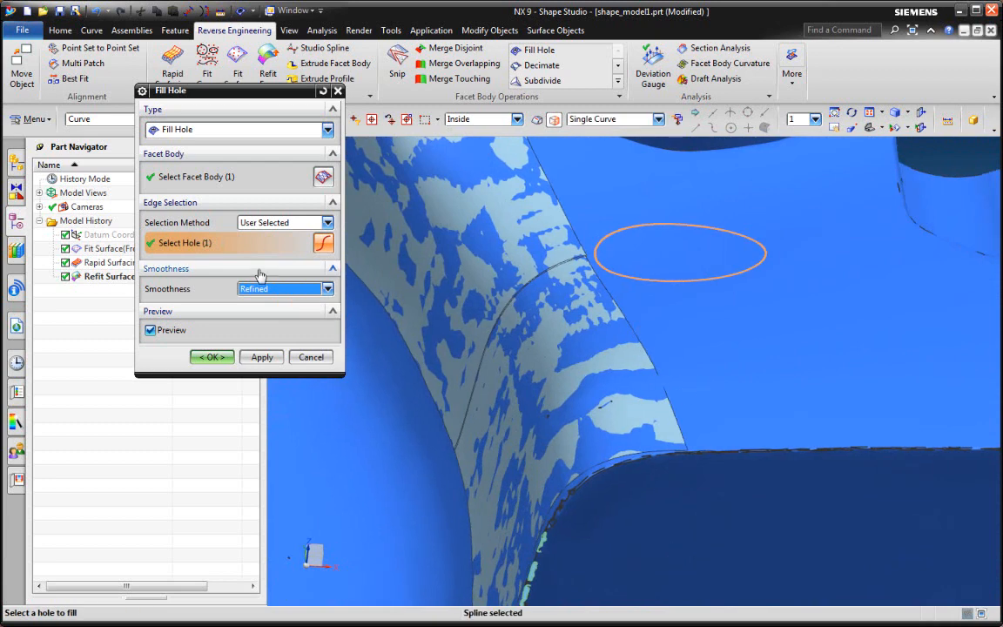
click(253, 288)
click(254, 339)
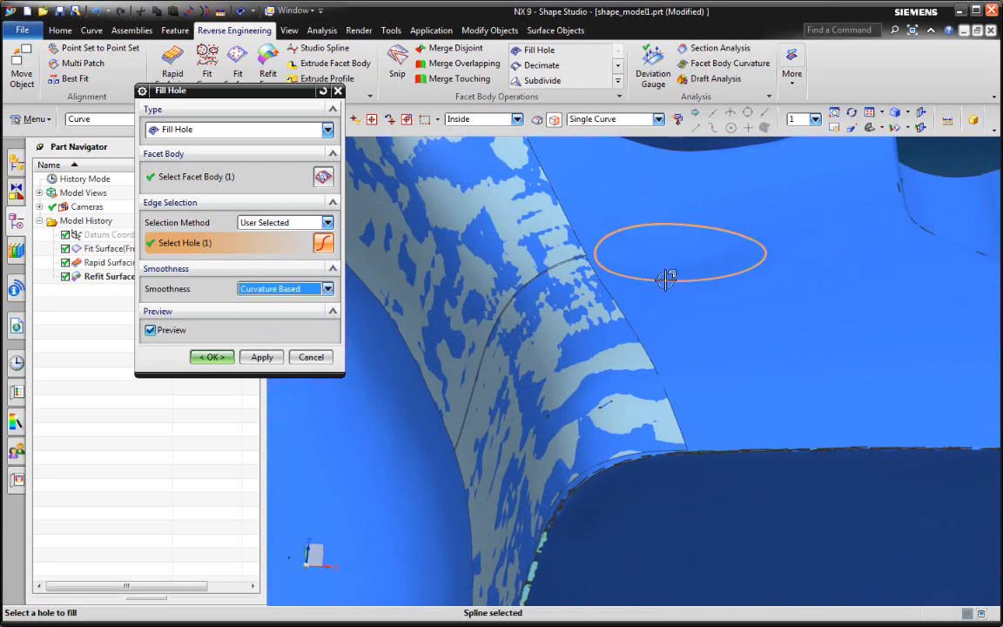
Set the fill's smoothness to Tangent Based and complete the hole fill
click(262, 289)
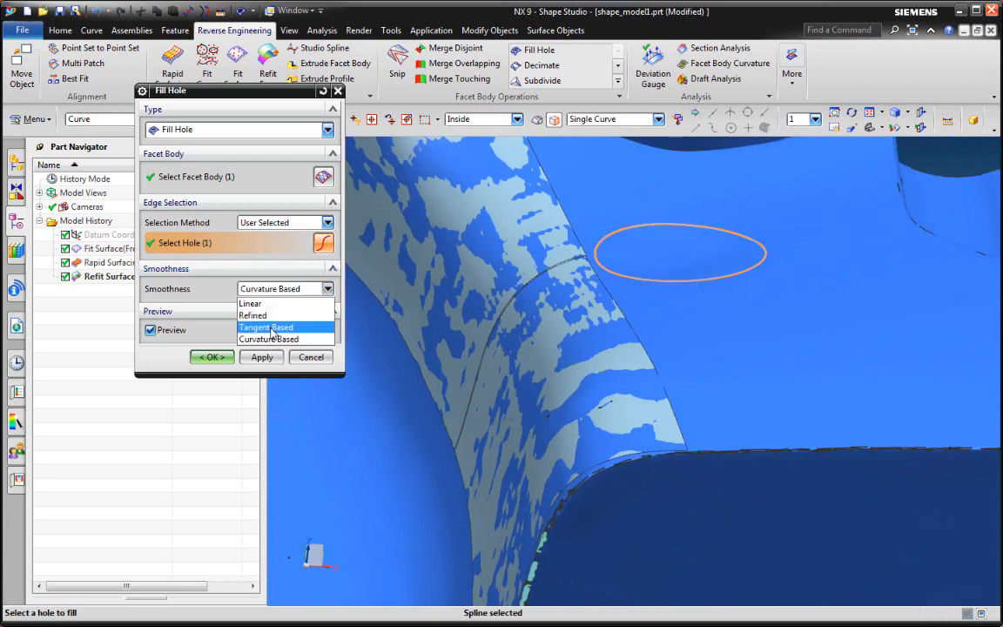
click(277, 327)
click(209, 358)
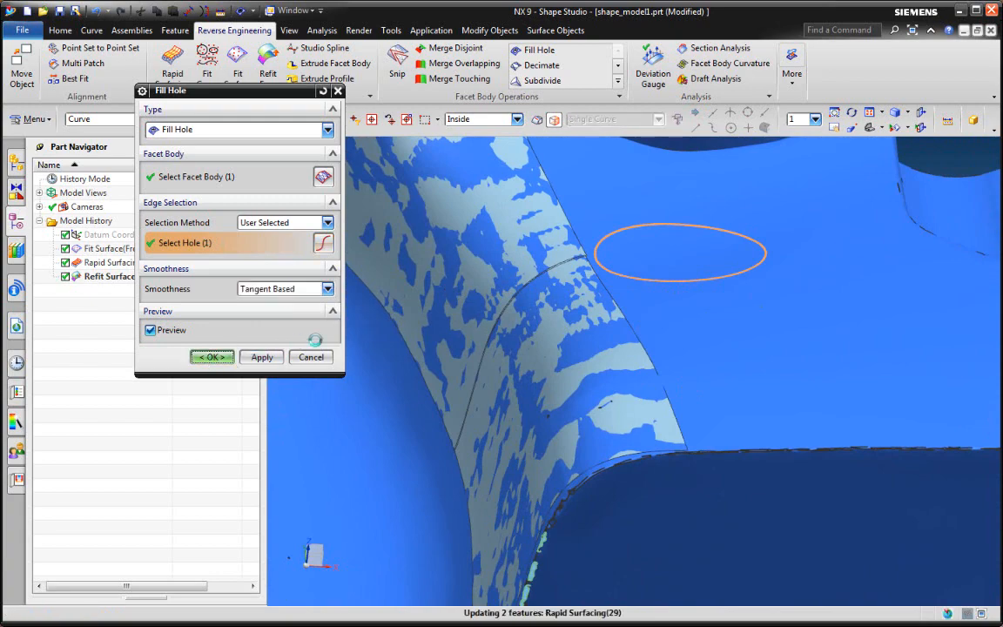
Examine the filled area and its blend into the surrounding facets, both at an angle and in a straight-on view
middle_drag(499, 314, 652, 375)
scroll(627, 348, down, 3)
middle_drag(616, 336, 645, 349)
scroll(593, 376, up, 4)
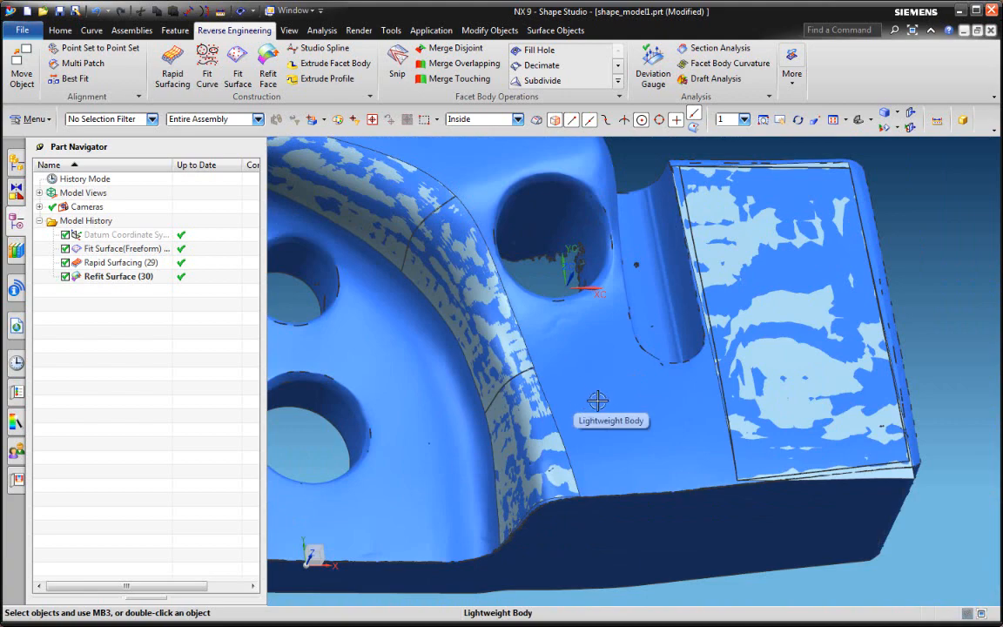
key(F8)
scroll(662, 383, up, 2)
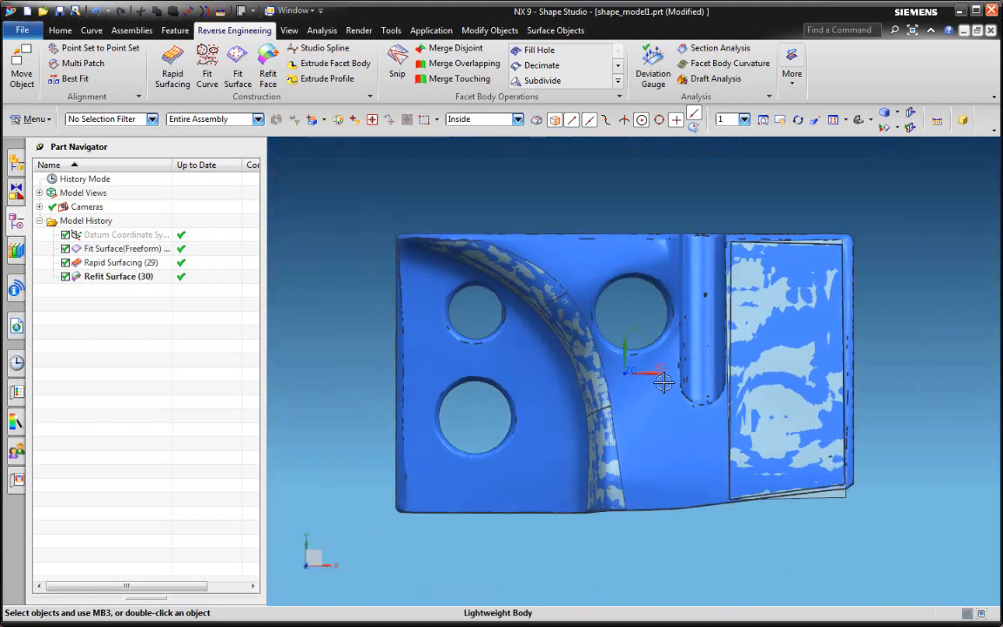
scroll(668, 399, down, 5)
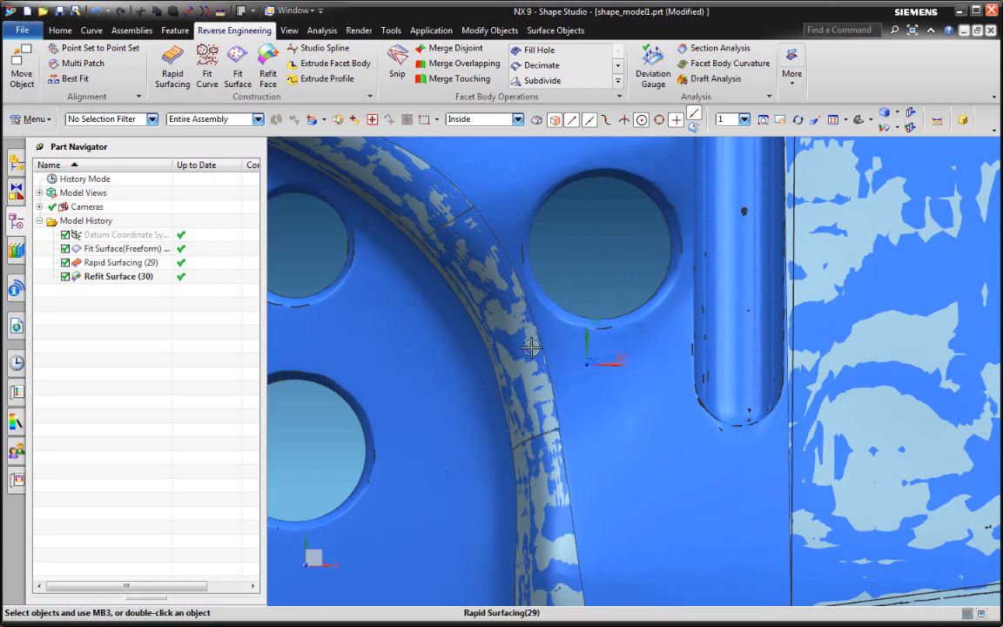
scroll(493, 272, down, 1)
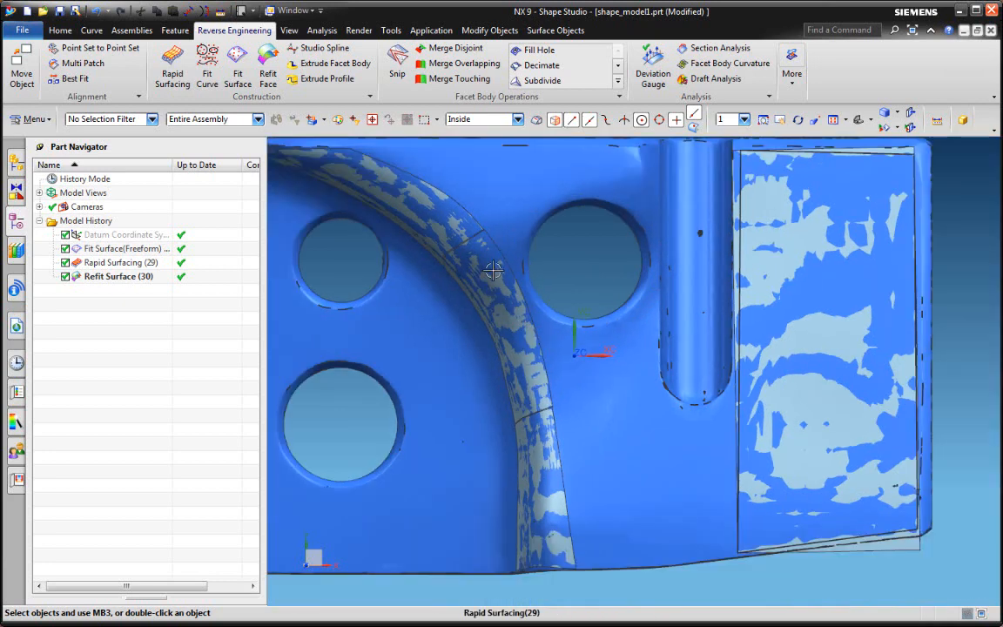
scroll(535, 315, down, 3)
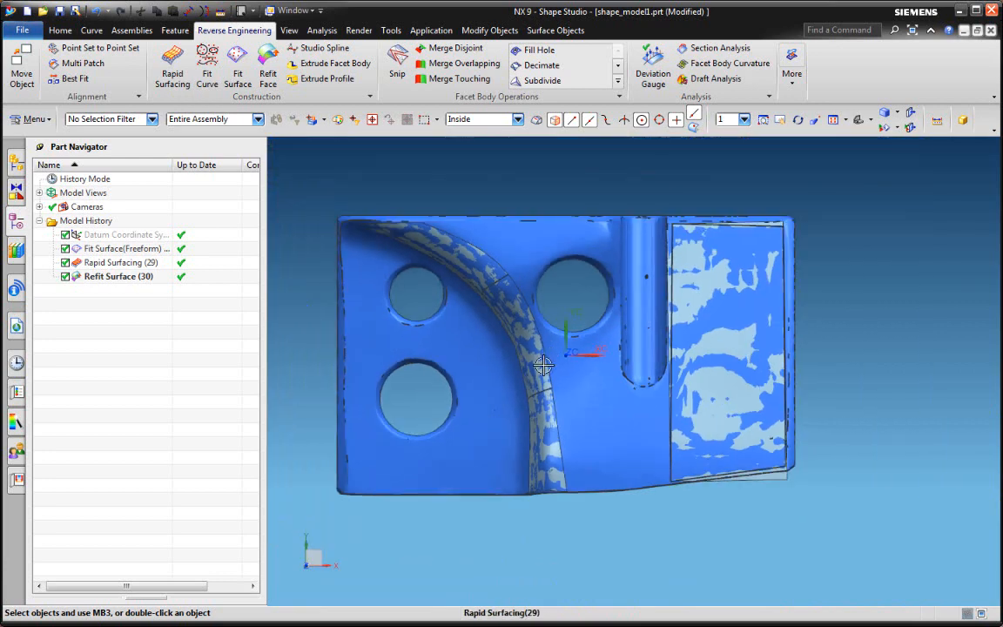
scroll(610, 370, up, 3)
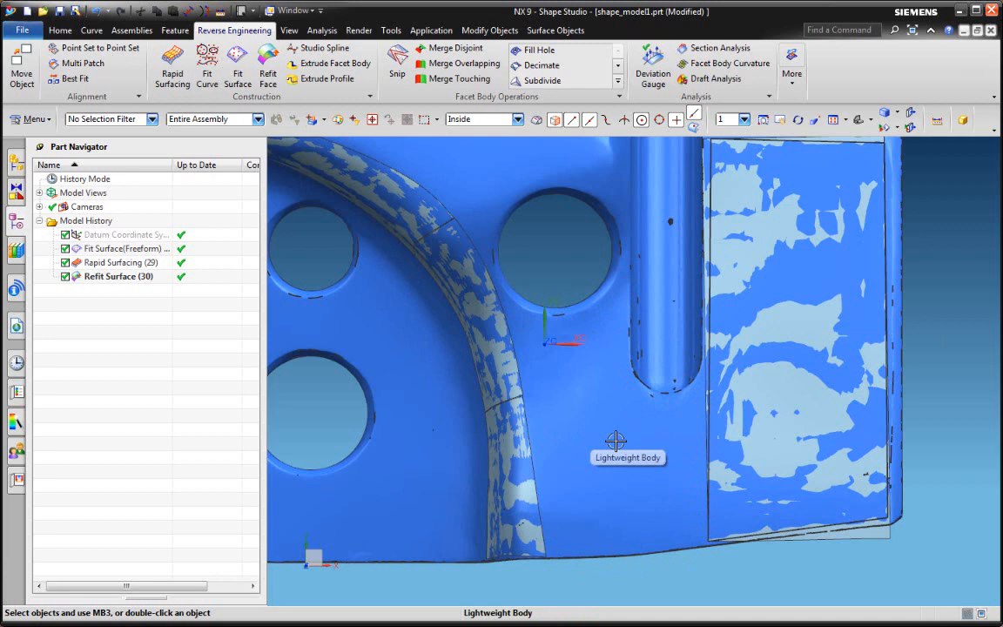
scroll(623, 426, down, 2)
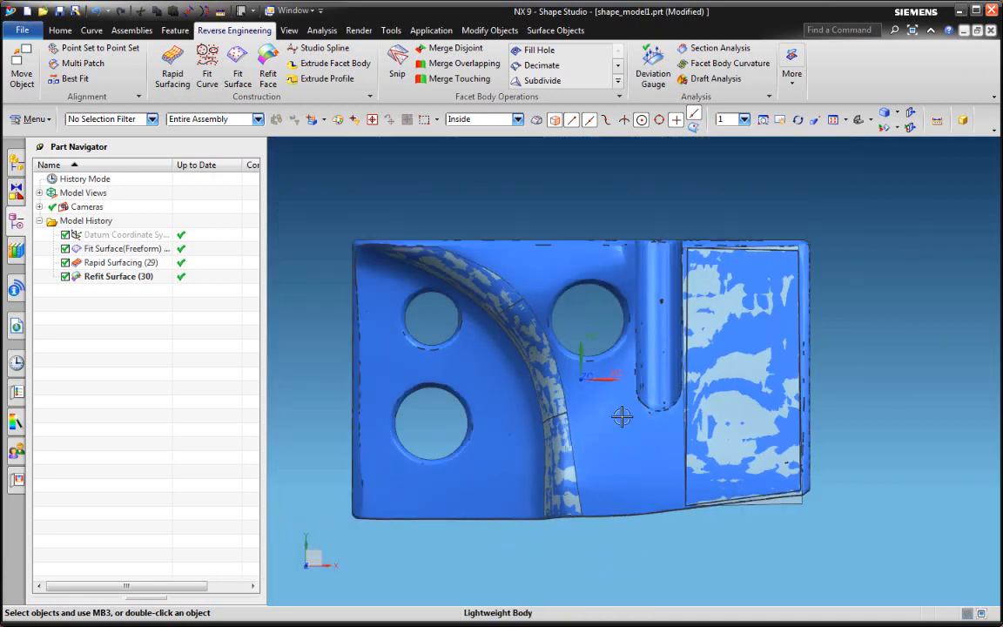
Hide the Refit Surface (30) and Rapid Surfacing (29) features
right_click(102, 277)
click(109, 280)
right_click(109, 270)
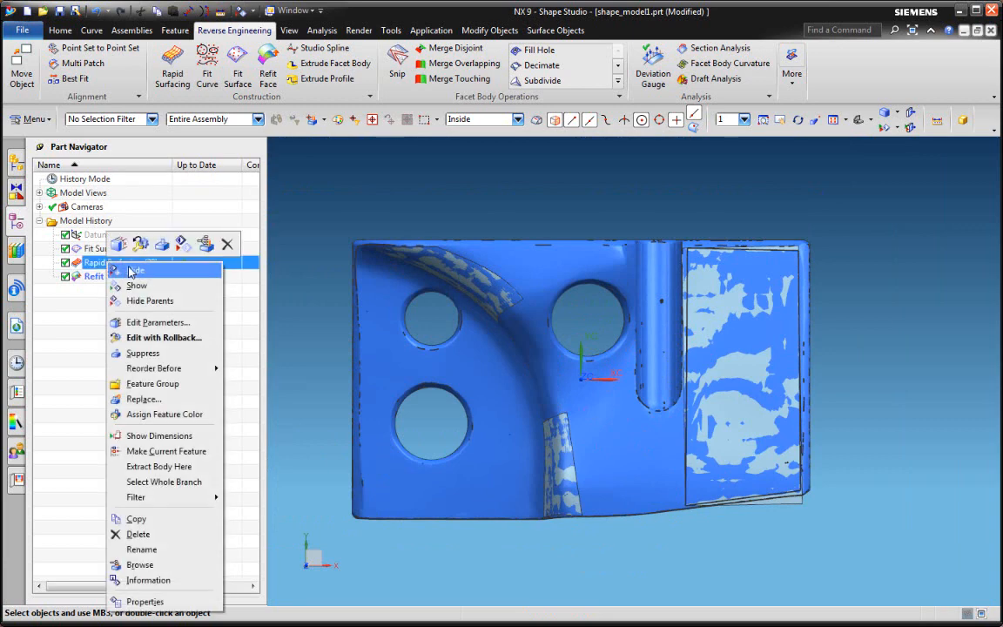
click(130, 274)
Examine the large hole near the slot, the slot itself and the surrounding facets from angled and straight-on views
scroll(490, 323, up, 2)
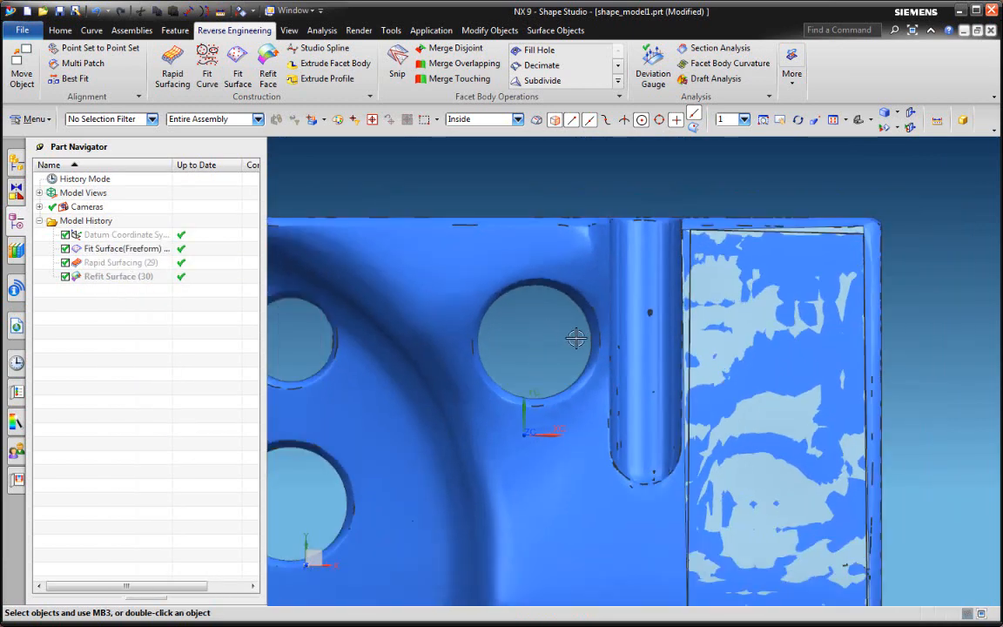
scroll(566, 340, down, 2)
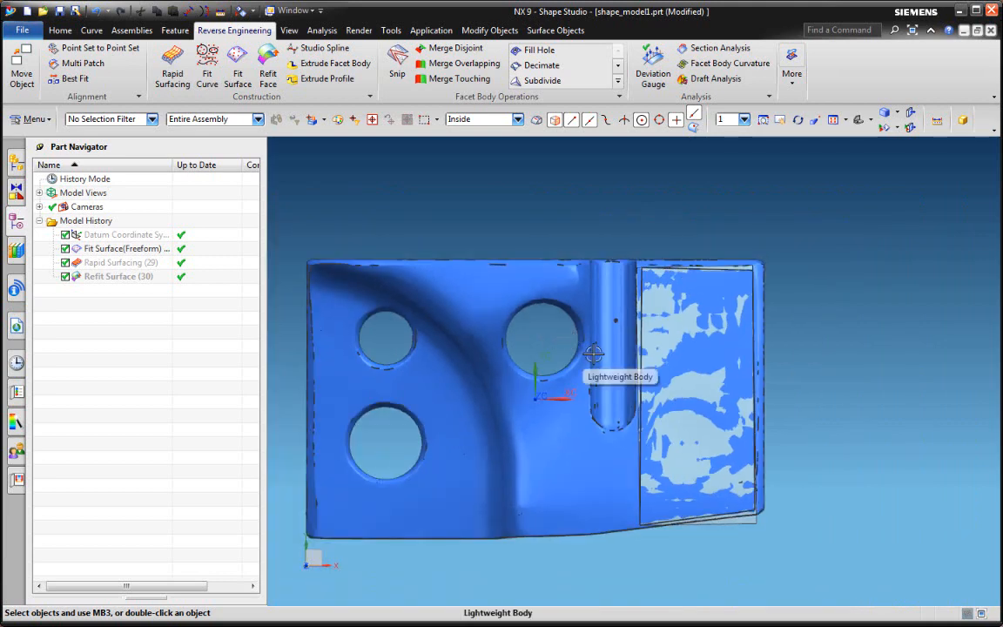
scroll(595, 353, up, 2)
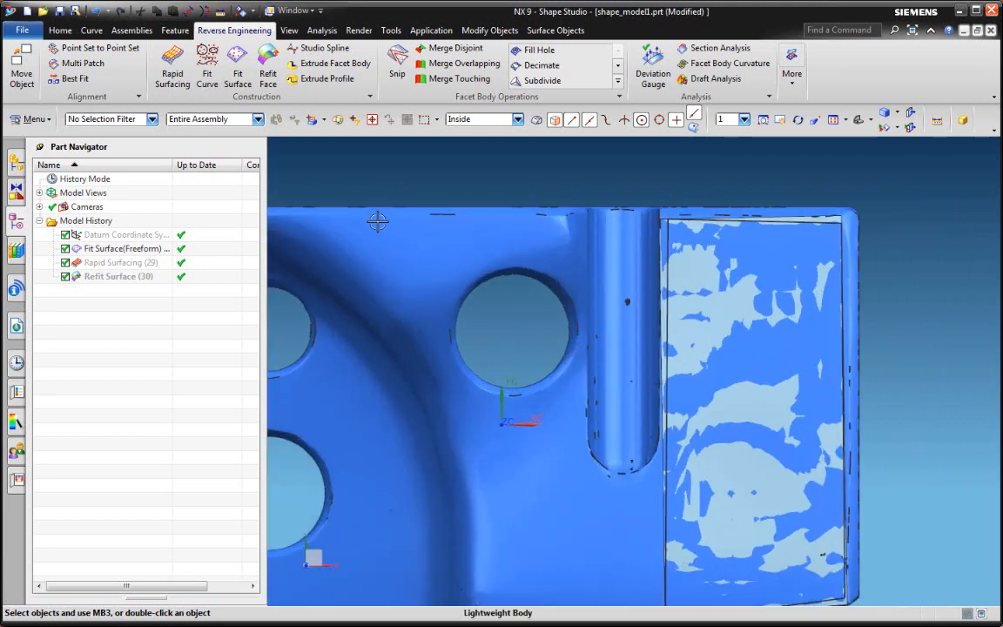
middle_drag(516, 333, 545, 324)
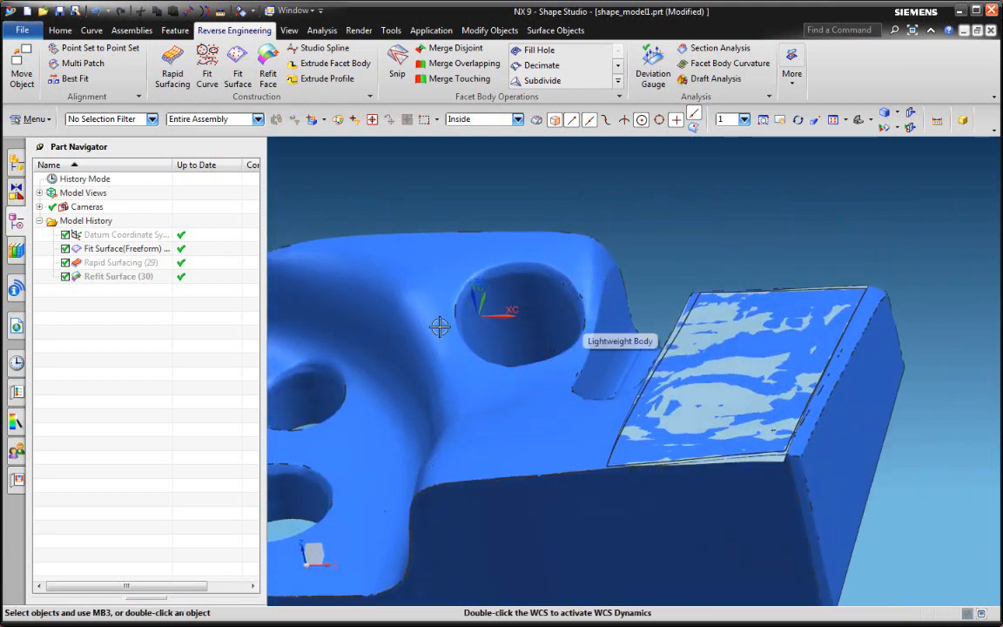
scroll(490, 302, up, 3)
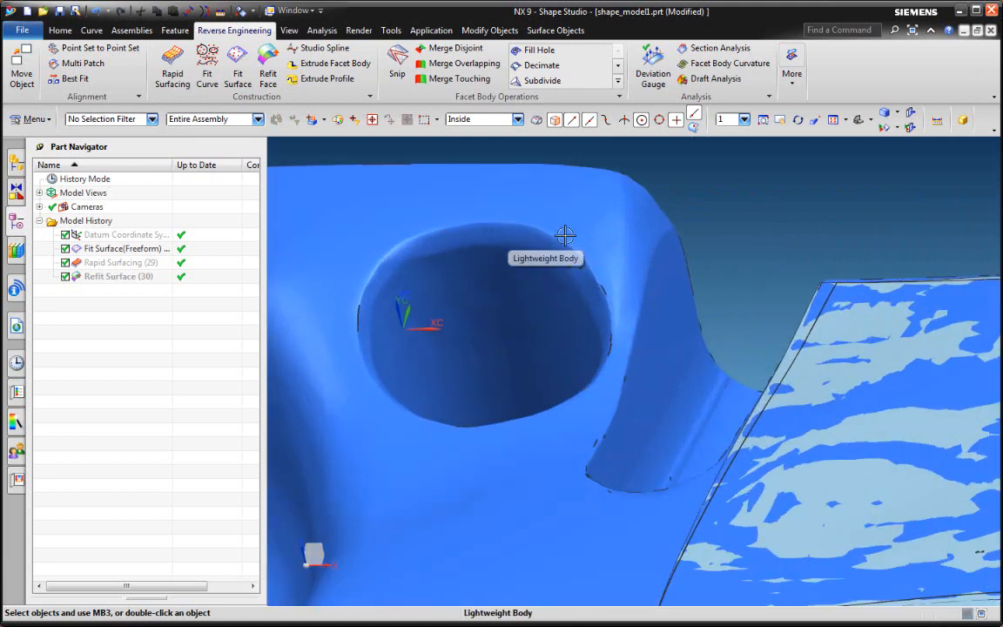
scroll(404, 362, down, 3)
middle_drag(463, 363, 489, 366)
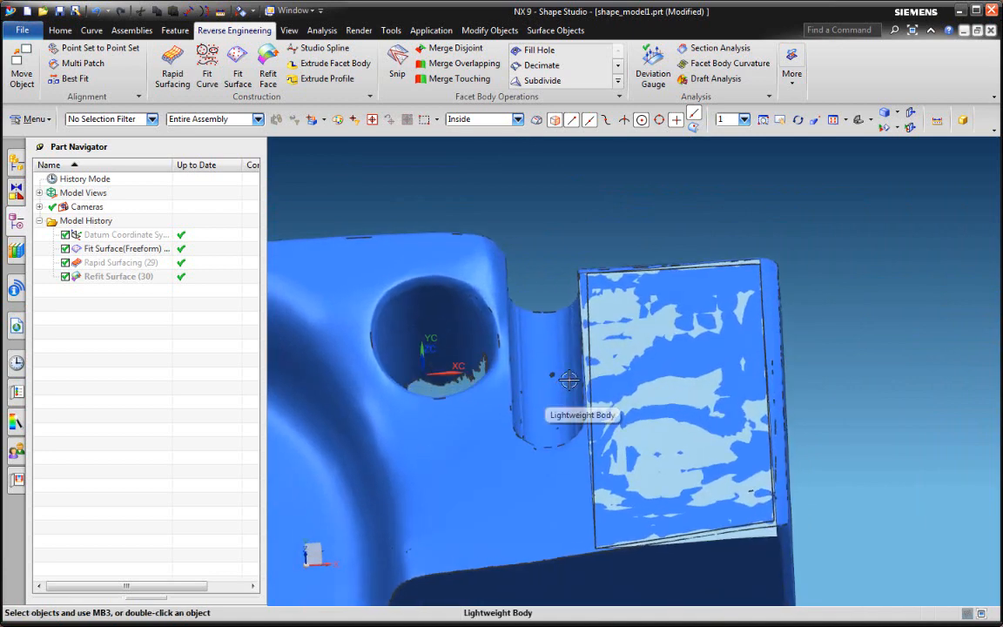
key(F8)
scroll(552, 370, down, 2)
scroll(679, 314, up, 4)
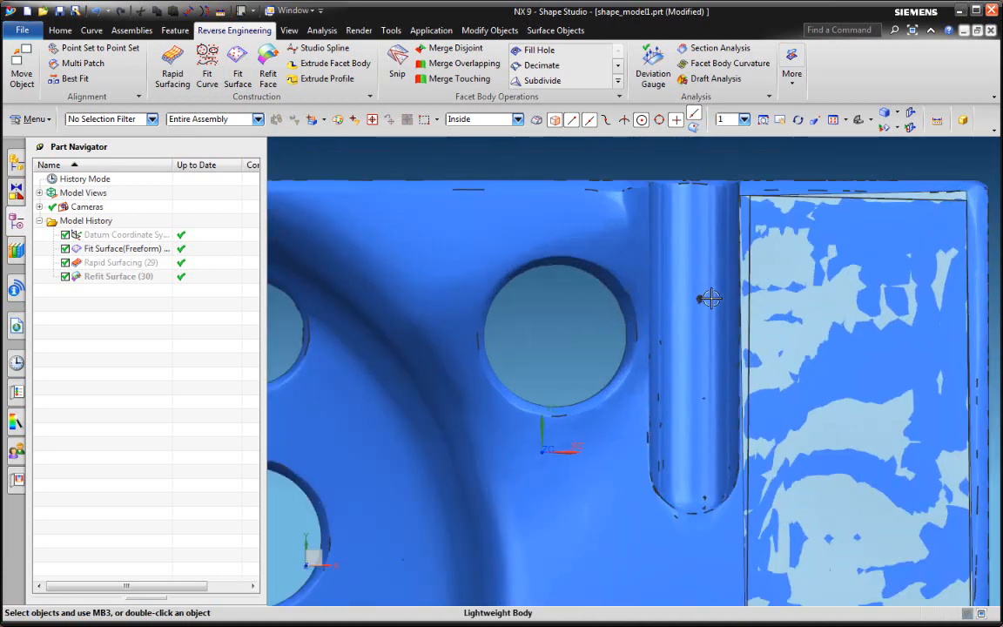
scroll(629, 288, down, 1)
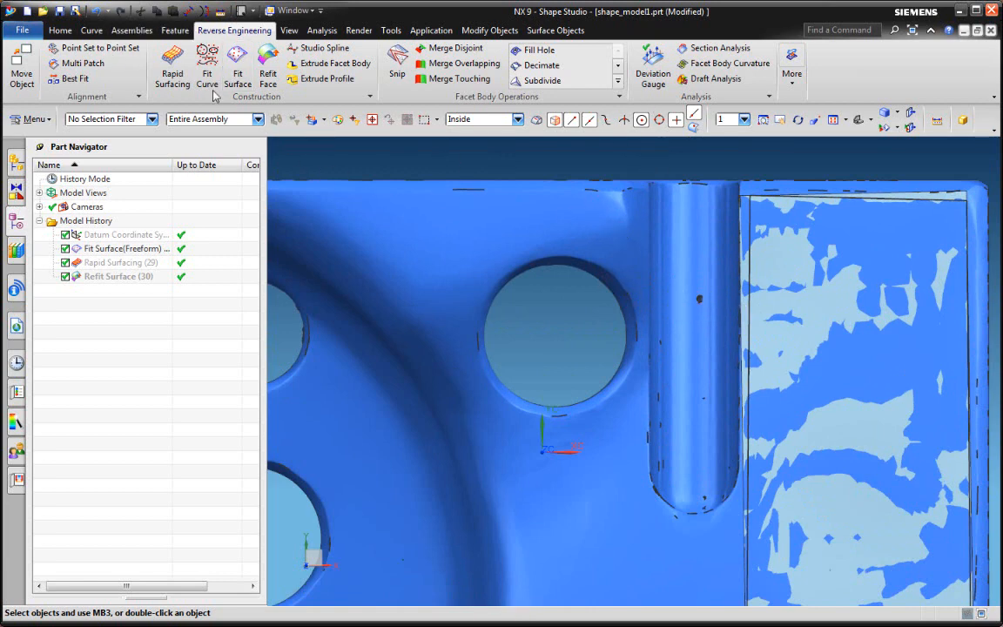
Create a Dynamic datum CSYS referenced to the WCS, turned slightly counterclockwise about ZC with its origin at about X -0.52, Y -0.05
click(60, 29)
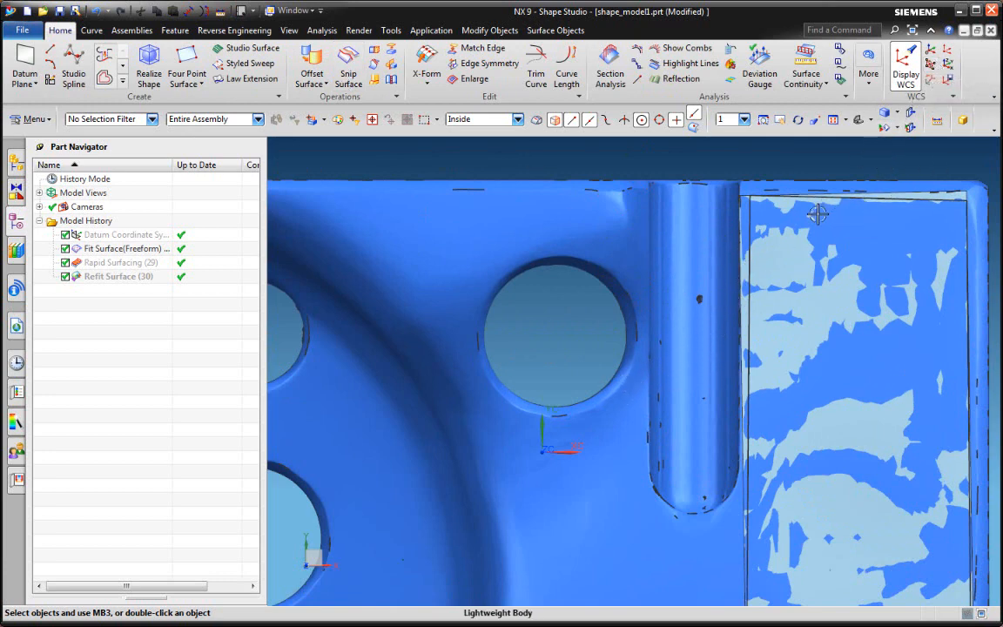
click(35, 84)
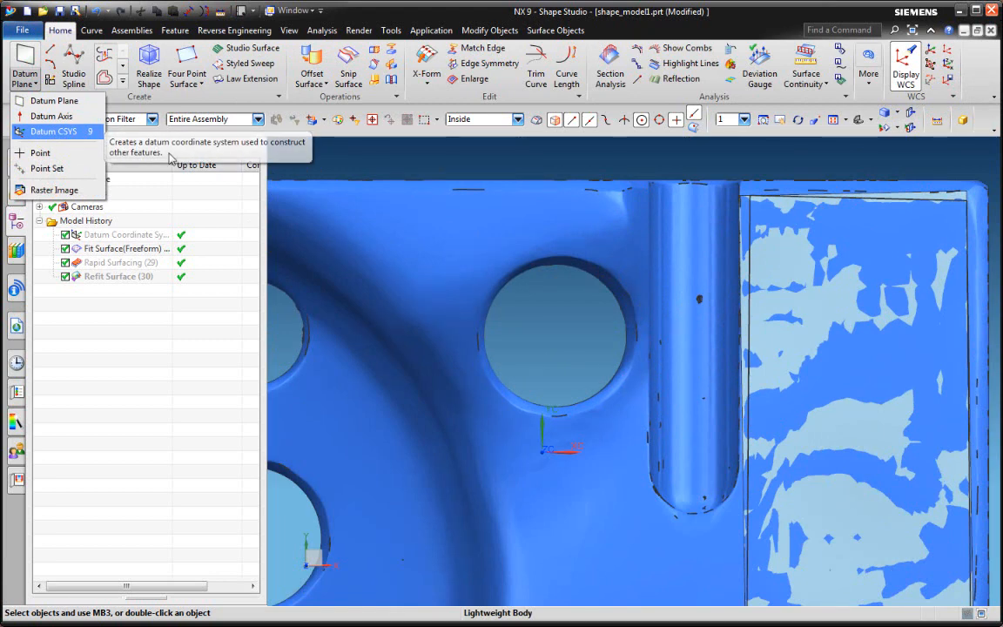
click(986, 89)
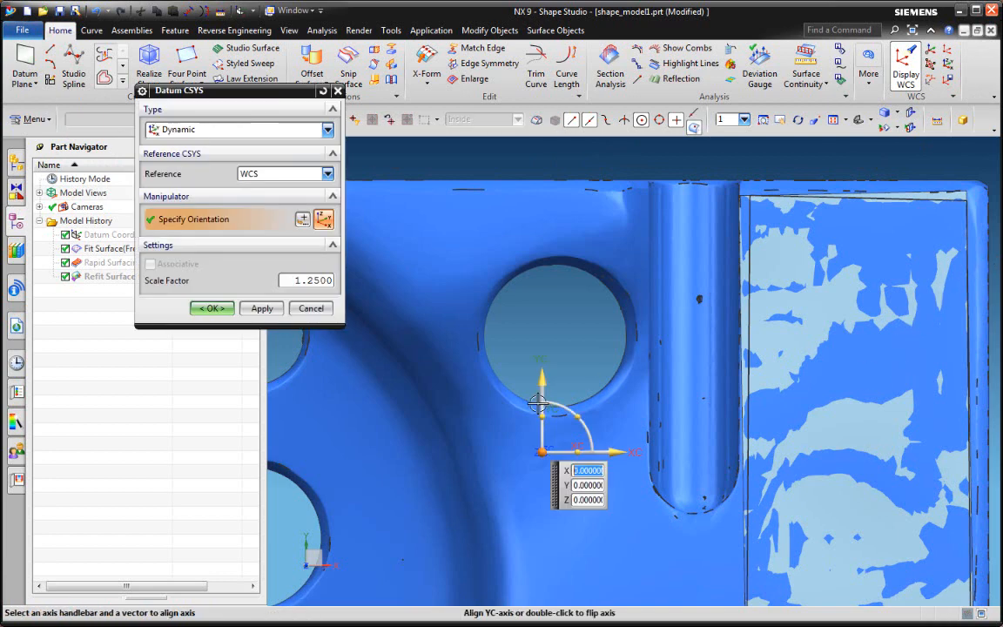
drag(542, 376, 542, 392)
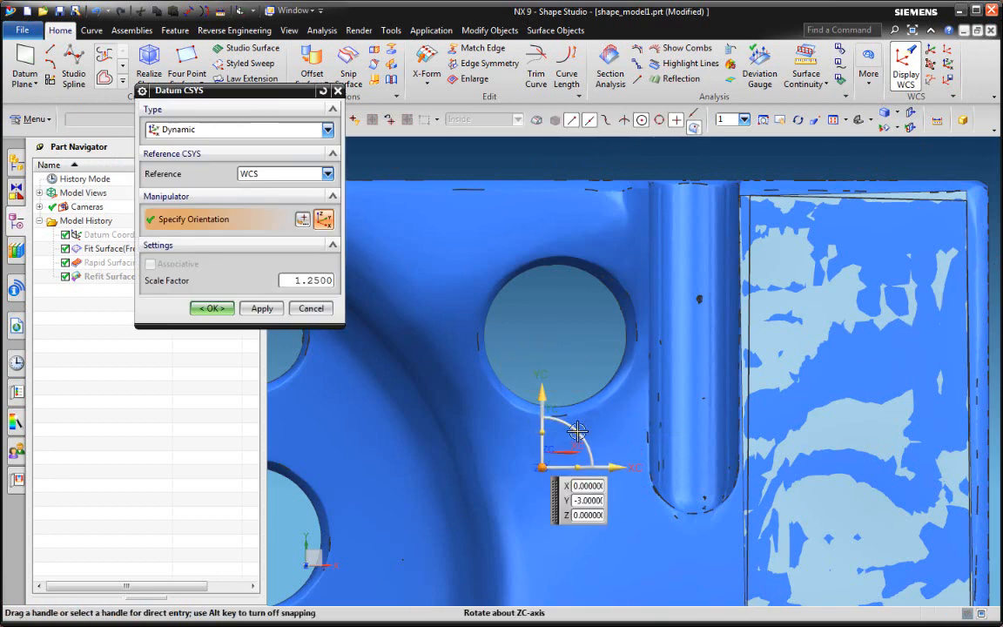
drag(576, 434, 572, 425)
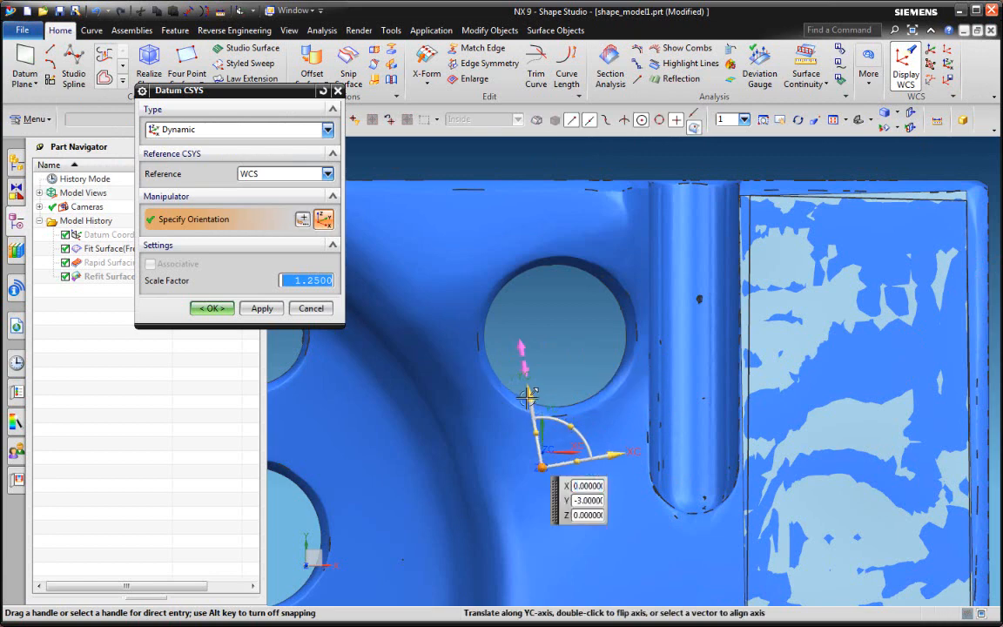
drag(528, 396, 521, 390)
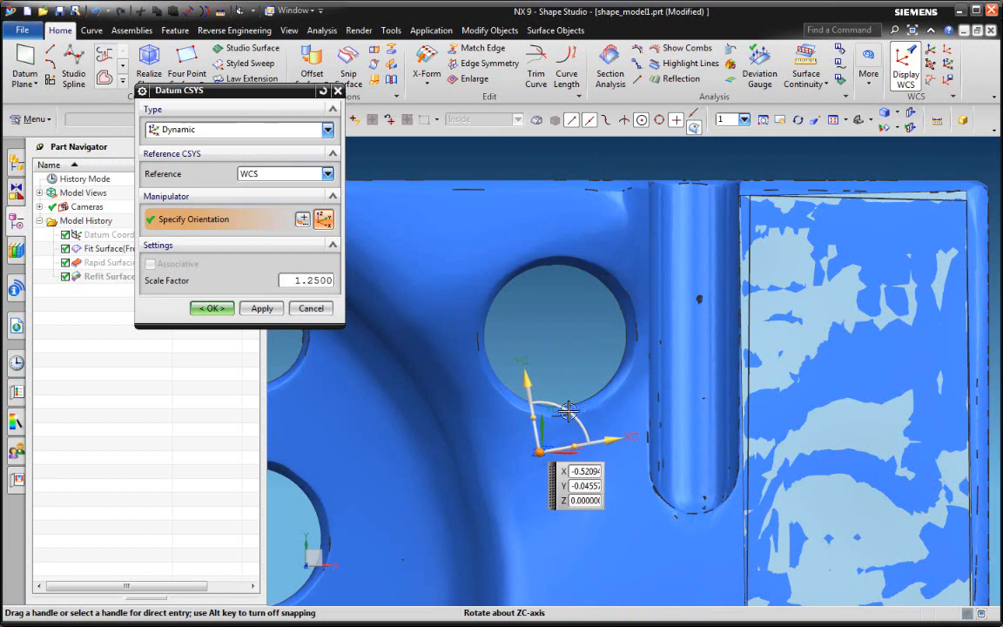
mouse_move(571, 409)
mouse_down()
mouse_move(547, 394)
mouse_move(568, 417)
mouse_up()
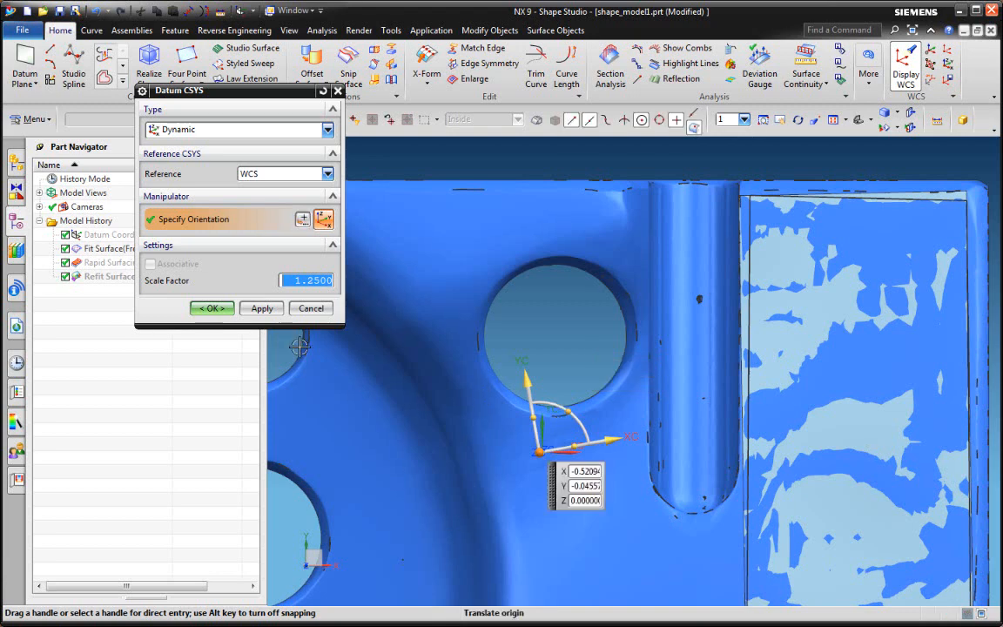
click(262, 308)
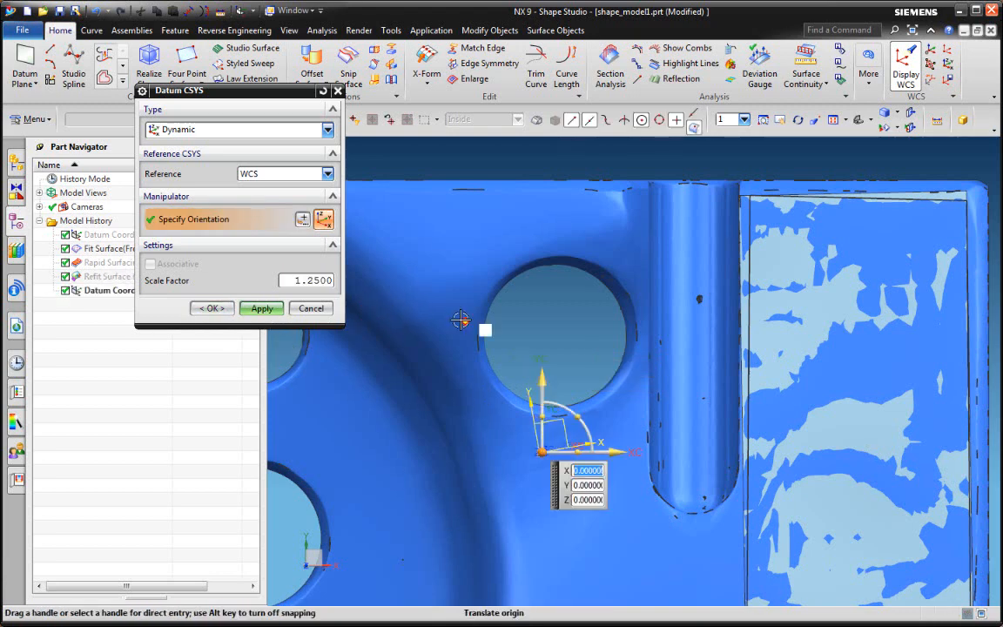
Create an associative datum CSYS referenced to the first datum CSYS, turned slightly counterclockwise, with its origin in the large hole at about X -4.03, Y 20.66
click(272, 172)
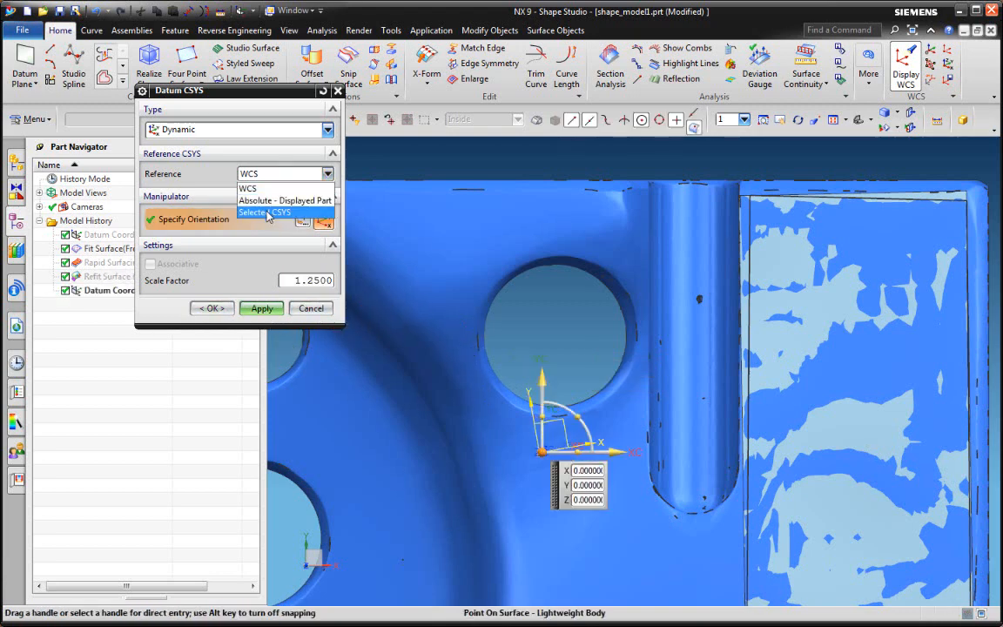
click(268, 213)
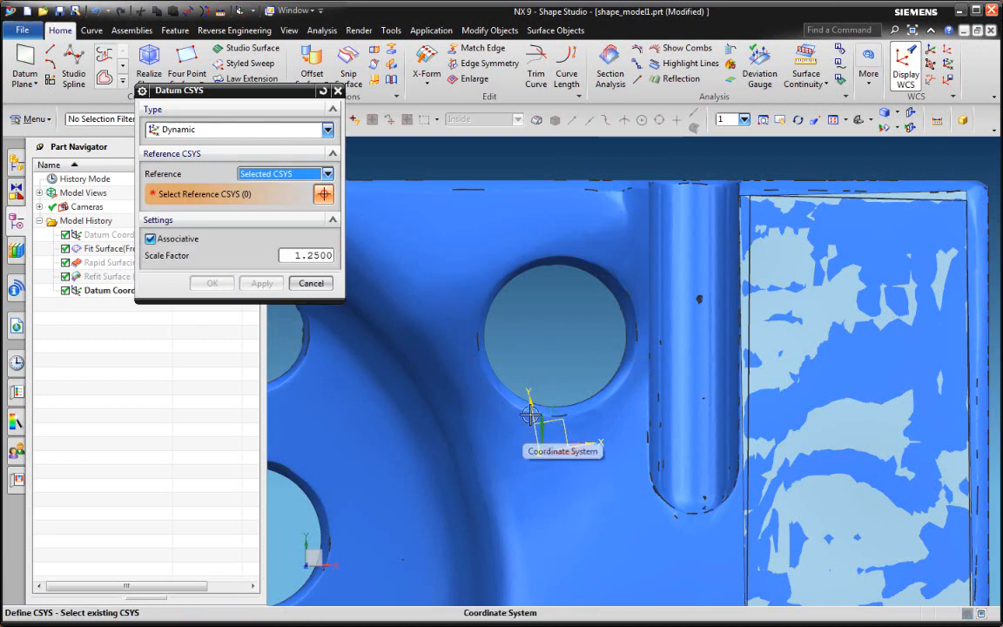
scroll(528, 445, down, 4)
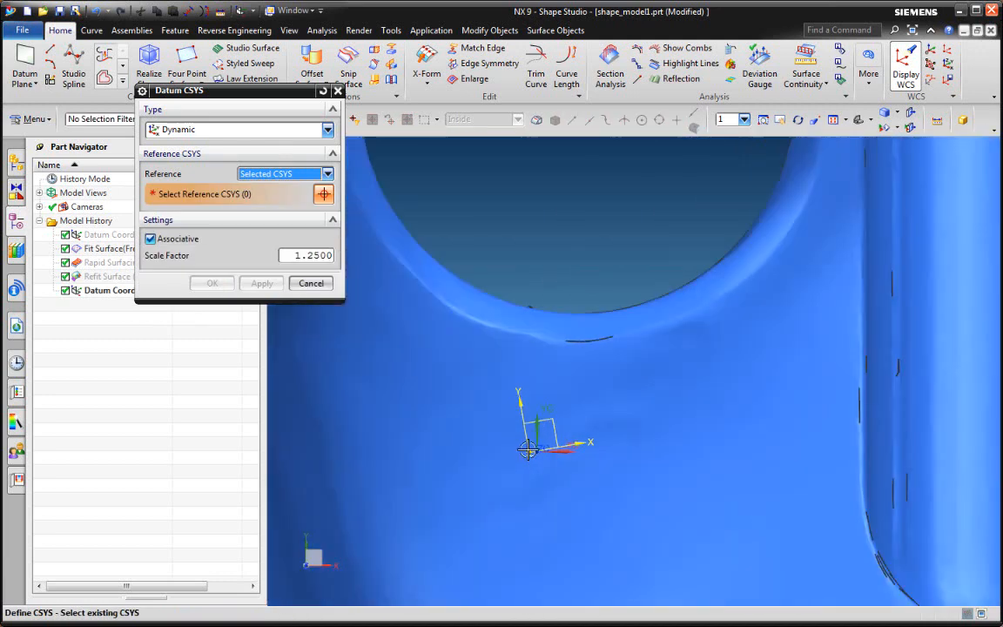
middle_drag(528, 448, 529, 372)
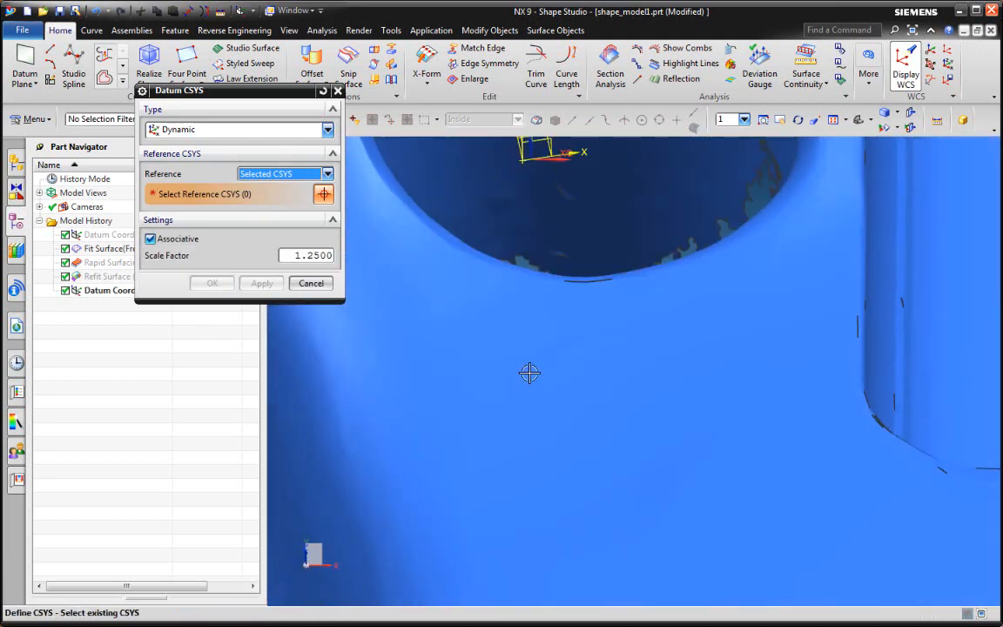
click(523, 157)
middle_drag(583, 389, 609, 338)
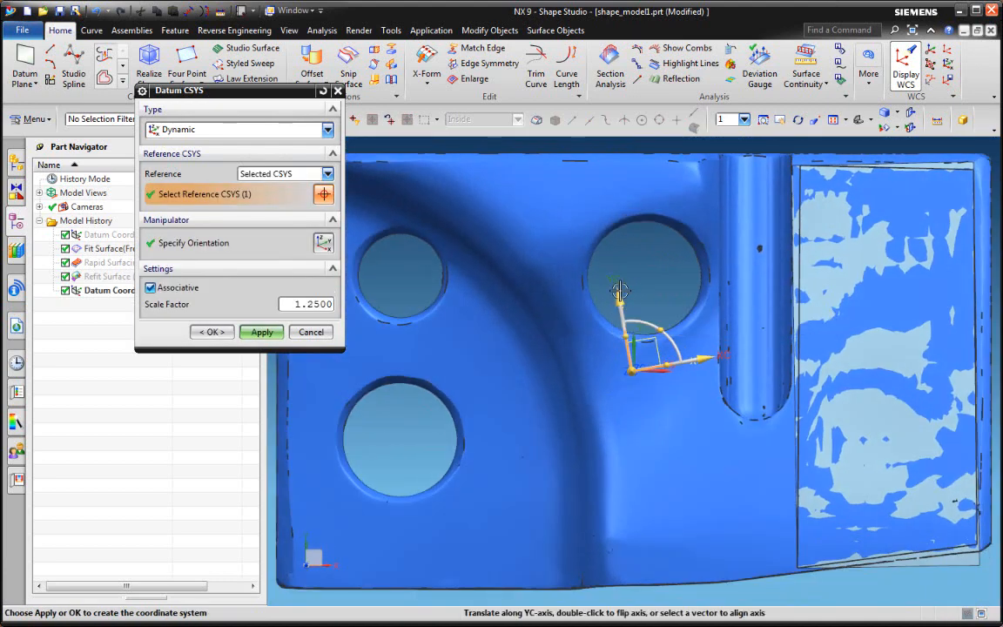
drag(619, 290, 589, 229)
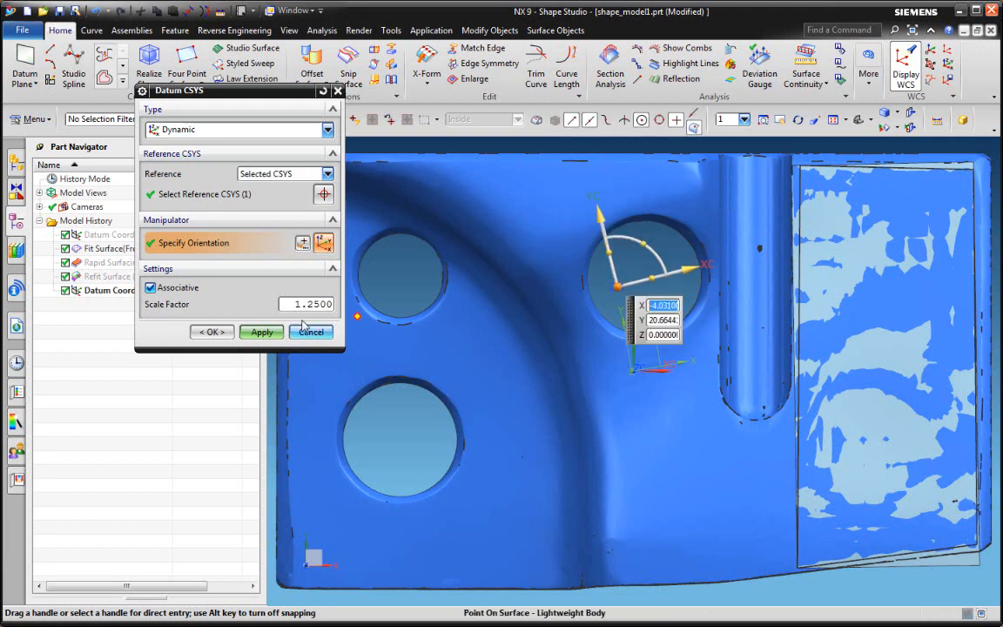
click(262, 332)
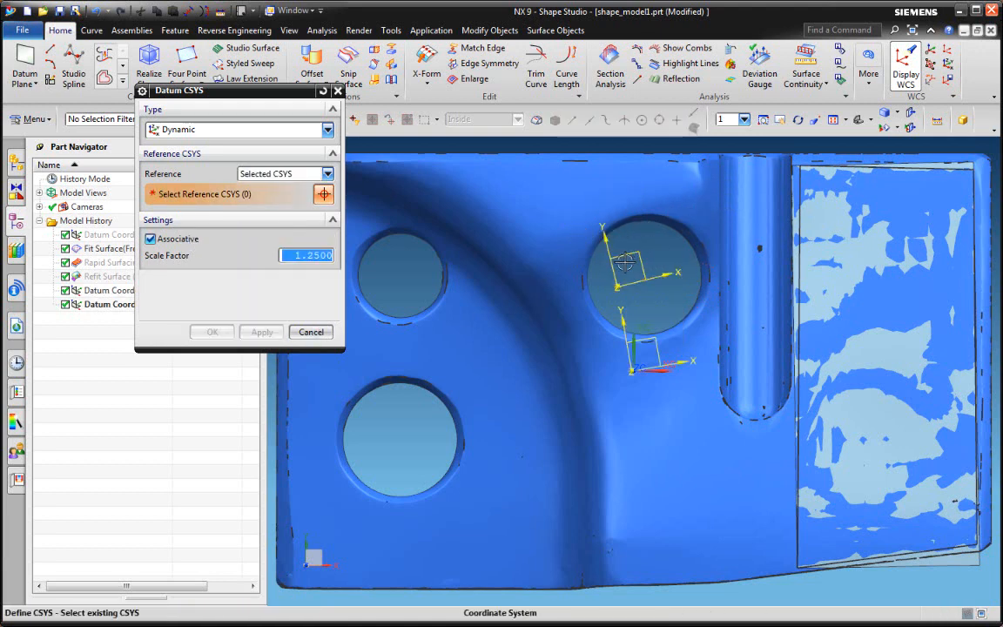
Create another associative datum CSYS referenced to the one in the hole, turned slightly clockwise, with its origin at about X -9.60, Y 44.00
click(603, 233)
drag(604, 215, 580, 131)
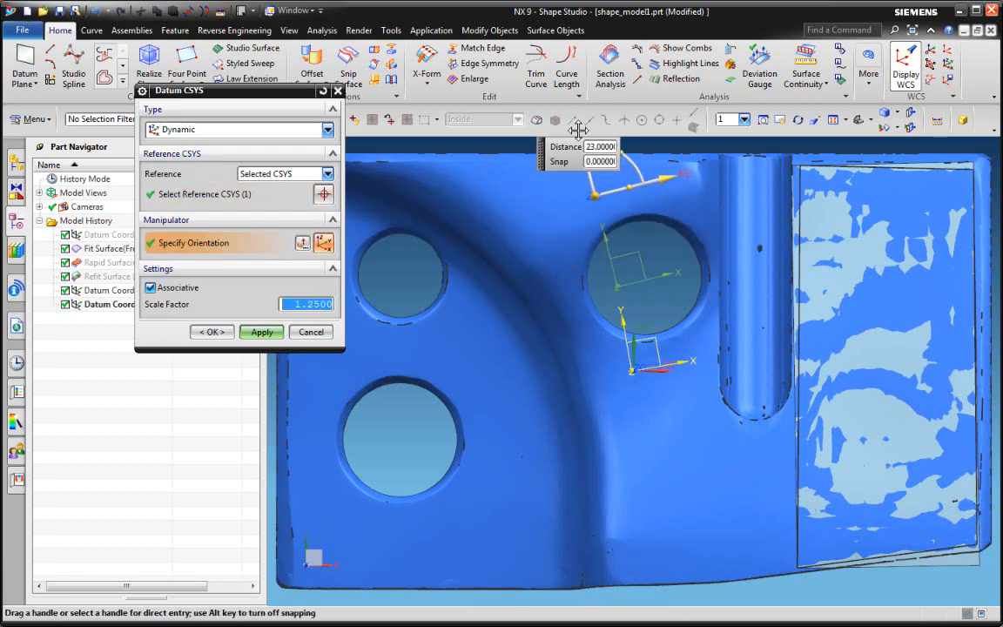
click(595, 196)
scroll(600, 269, up, 2)
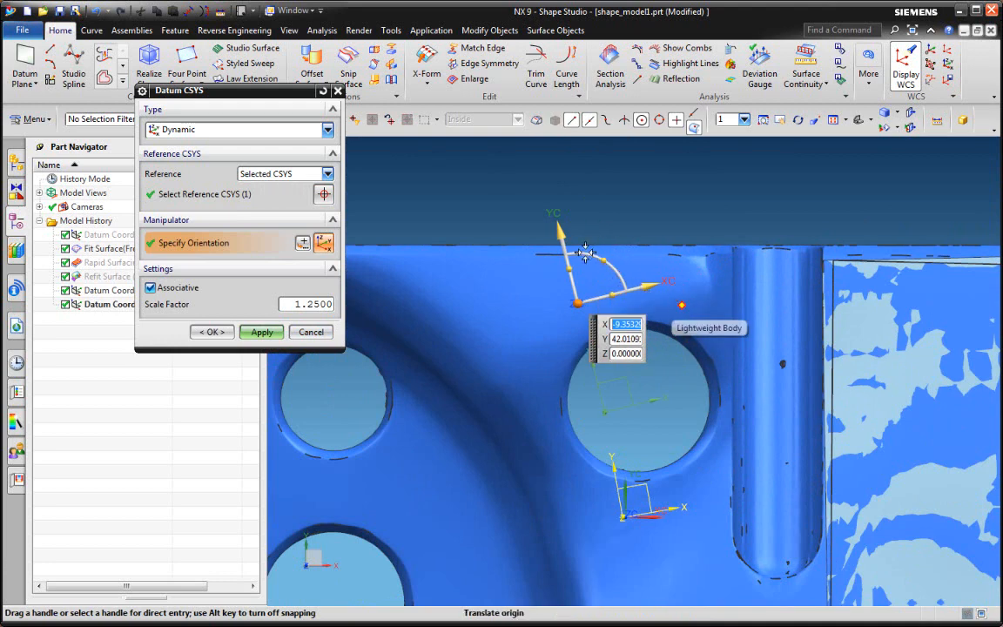
drag(600, 258, 571, 228)
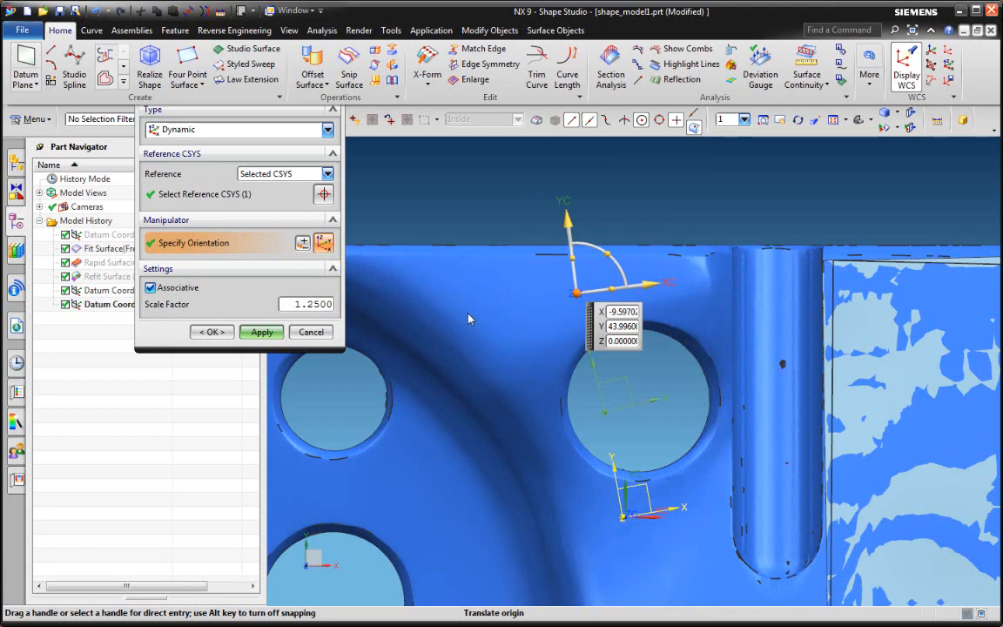
click(260, 332)
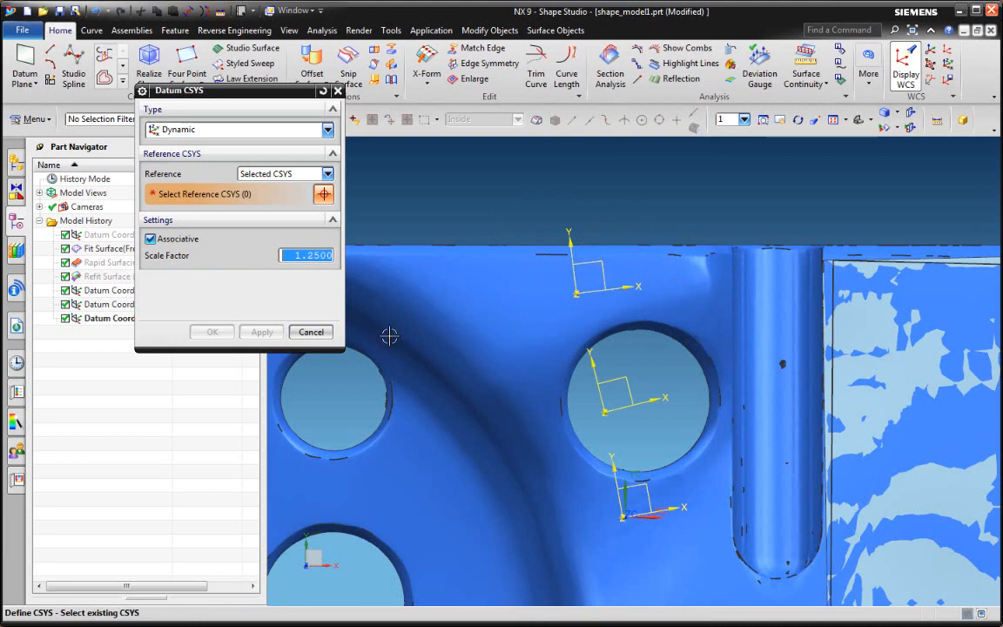
key(Escape)
Move the datum CSYS above the hole by 9 along its XC axis, to about X -0.66, Y 45.09
double_click(601, 259)
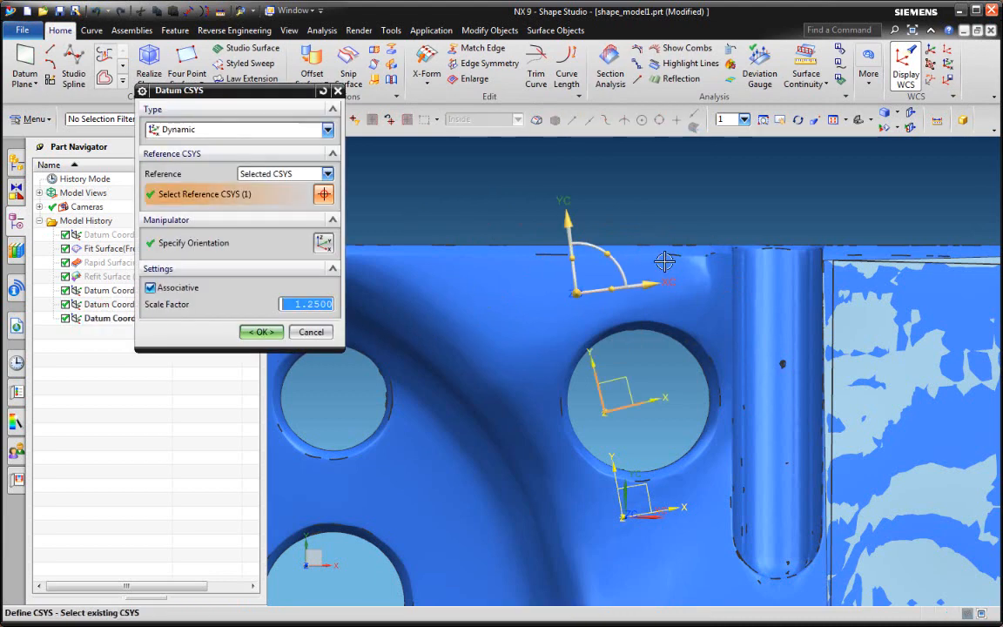
click(678, 276)
drag(678, 276, 689, 270)
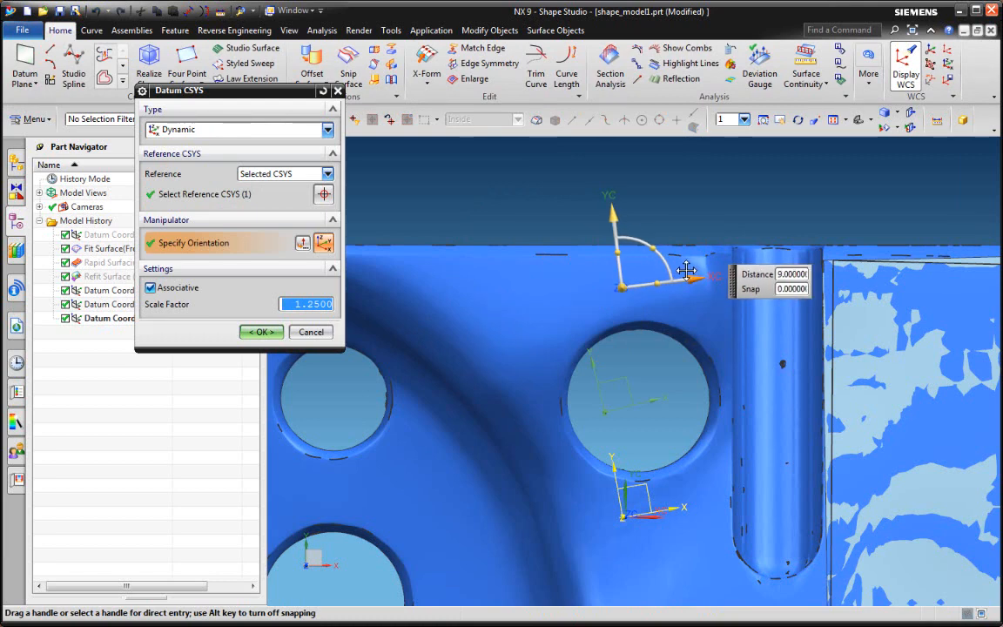
click(622, 288)
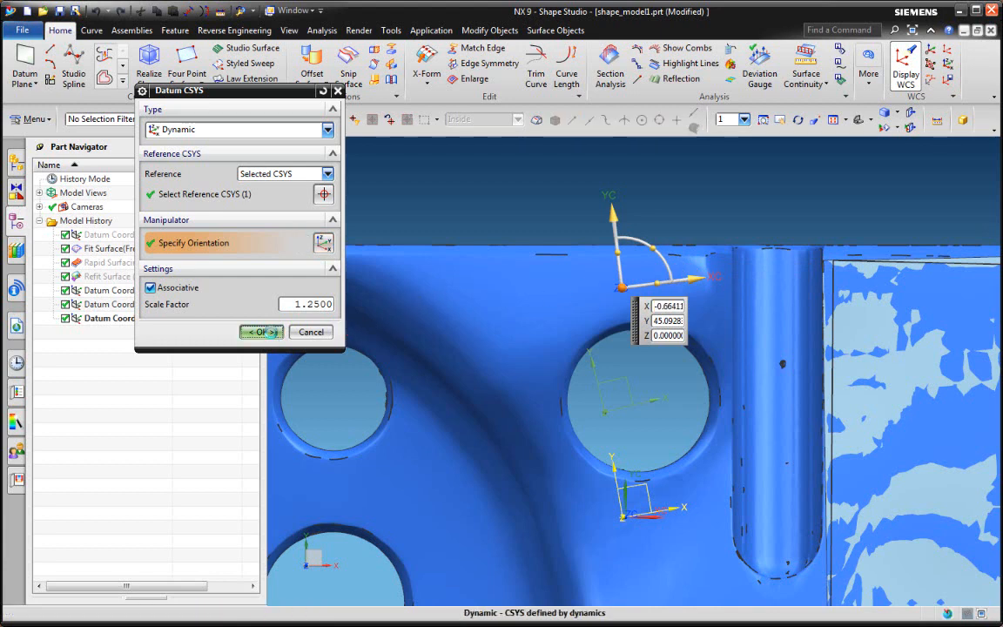
click(261, 331)
Reposition the datum CSYS in the hole at about X -15.67, Y 17.76, and shift it by 1 along XC beside the hole's edge
double_click(632, 389)
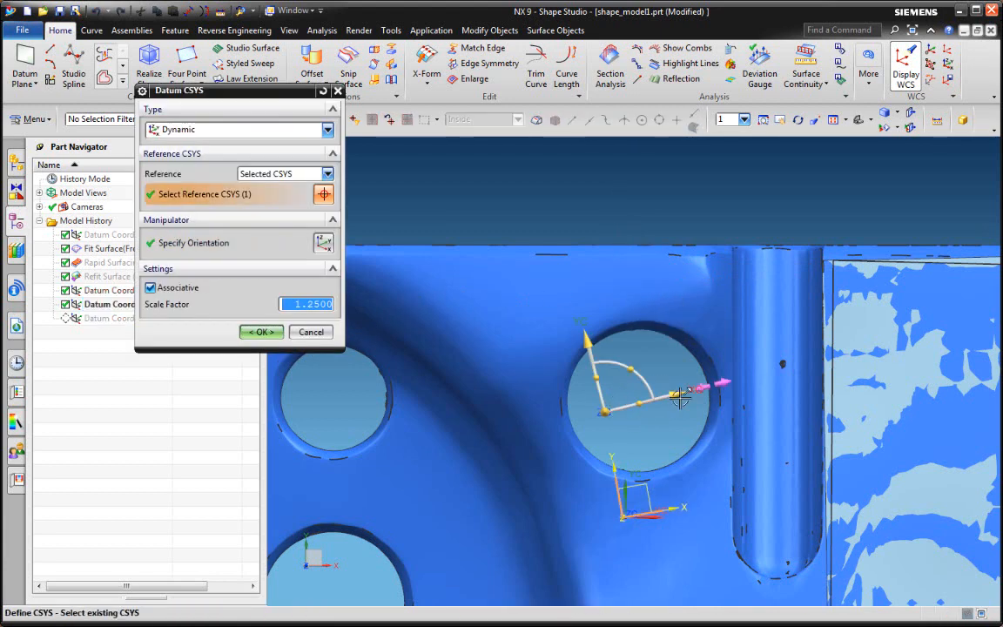
drag(681, 396, 615, 430)
click(545, 425)
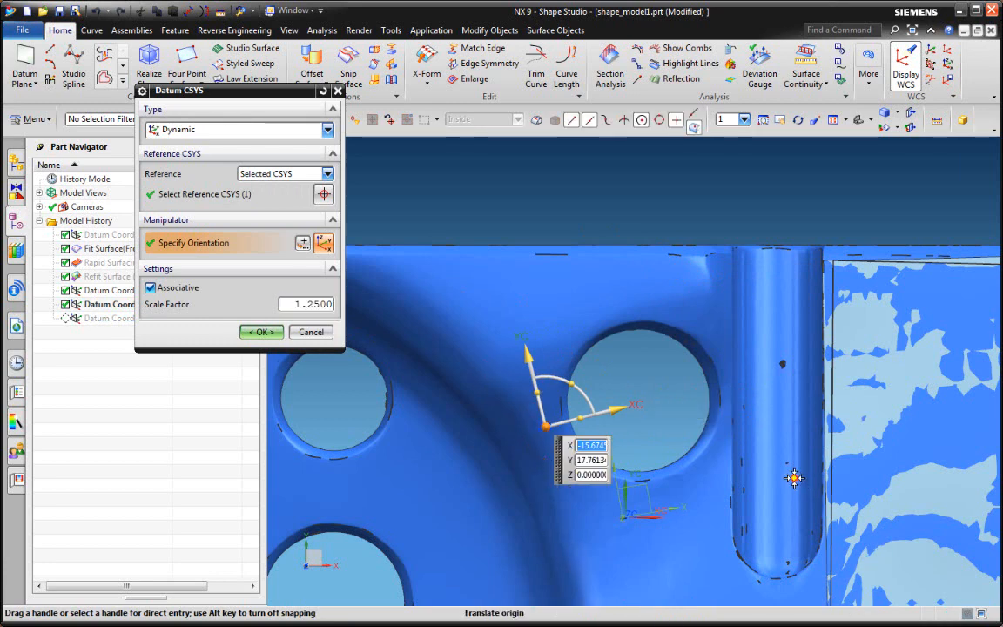
click(627, 410)
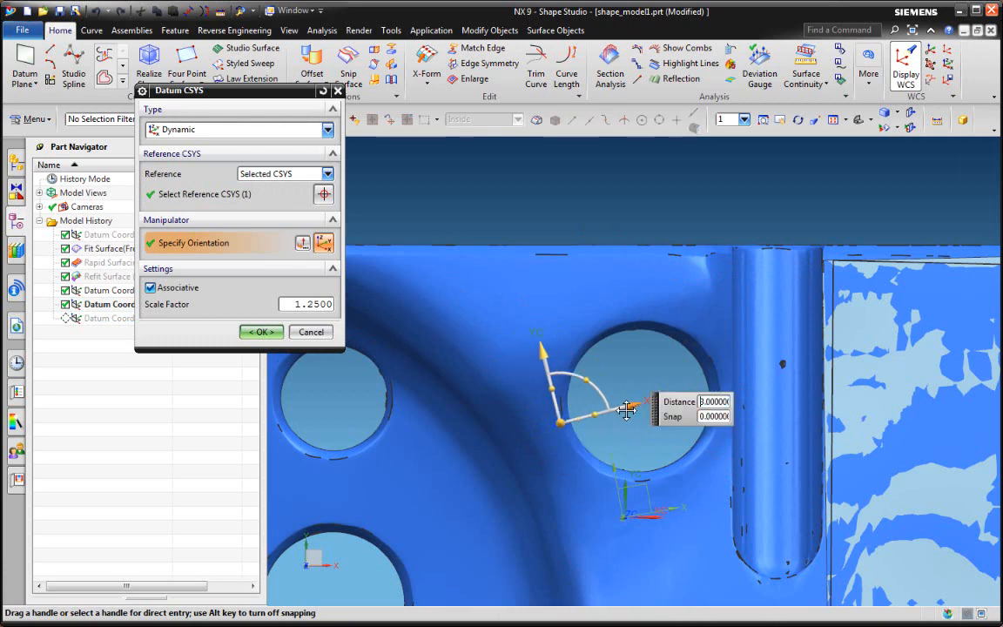
drag(627, 409, 621, 413)
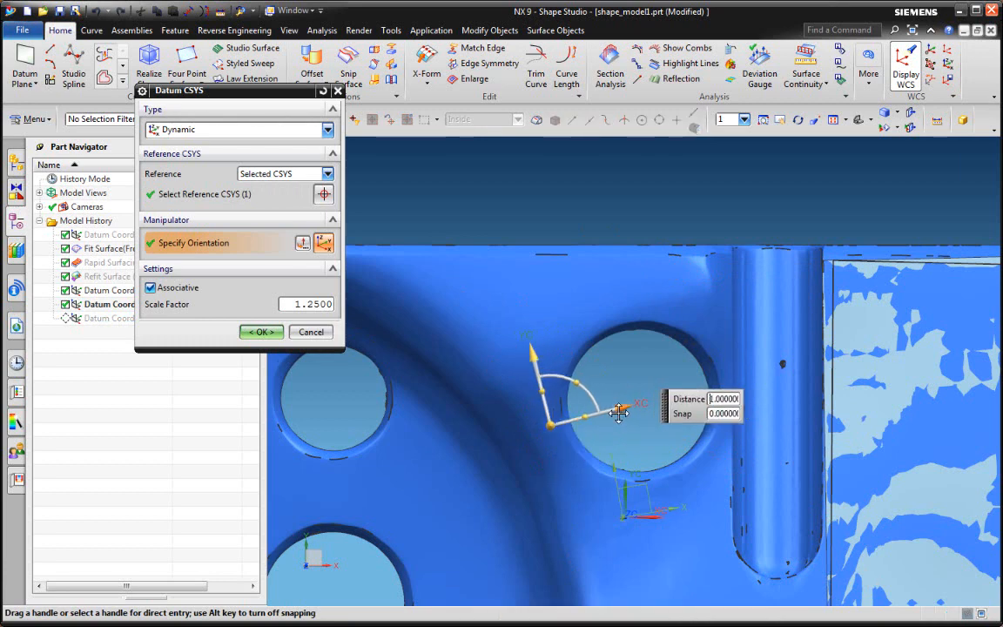
middle_click(632, 436)
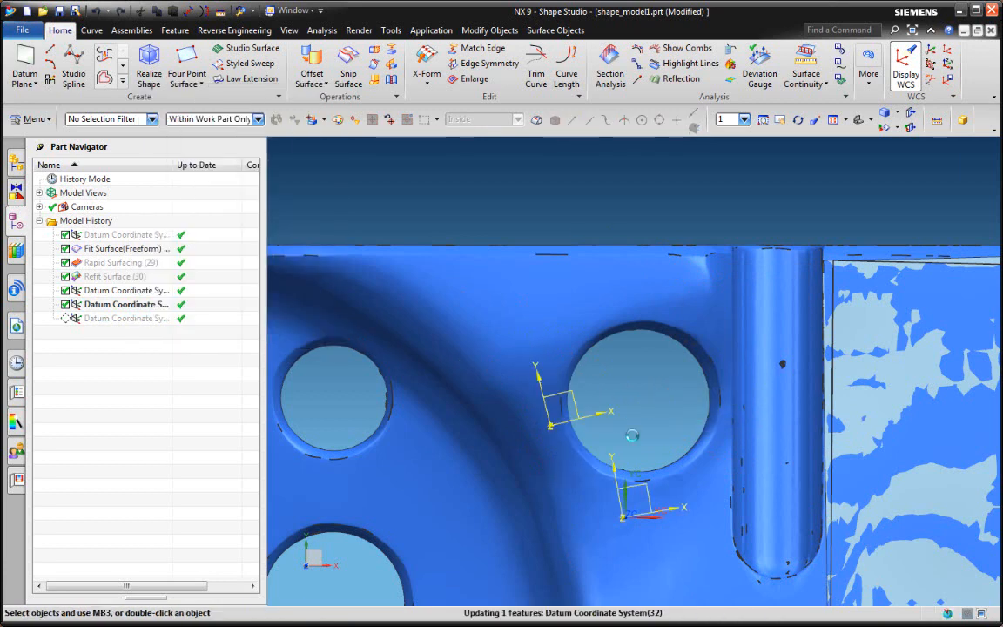
click(648, 486)
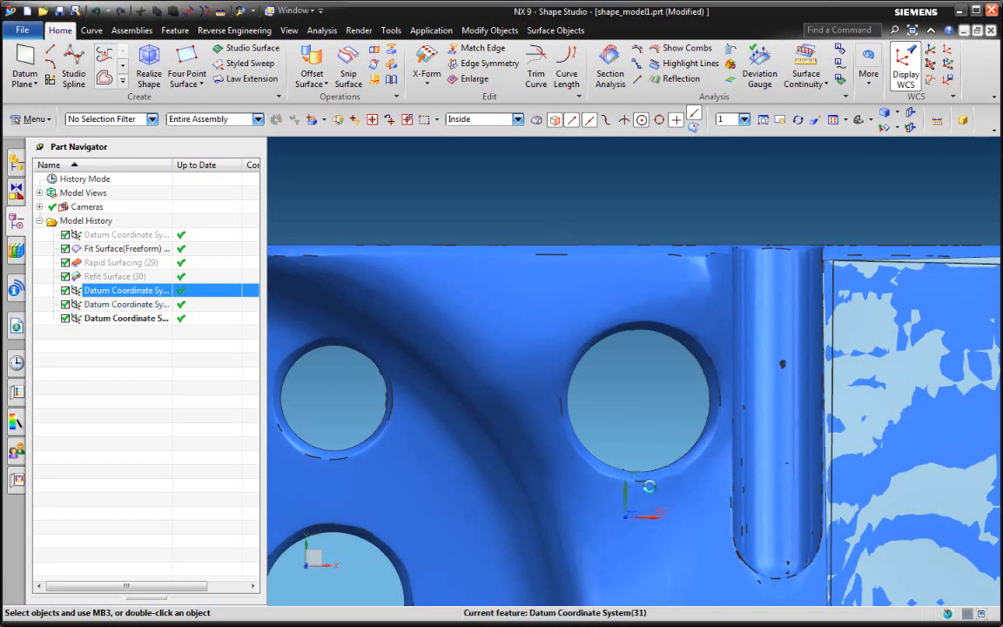
drag(695, 505, 714, 502)
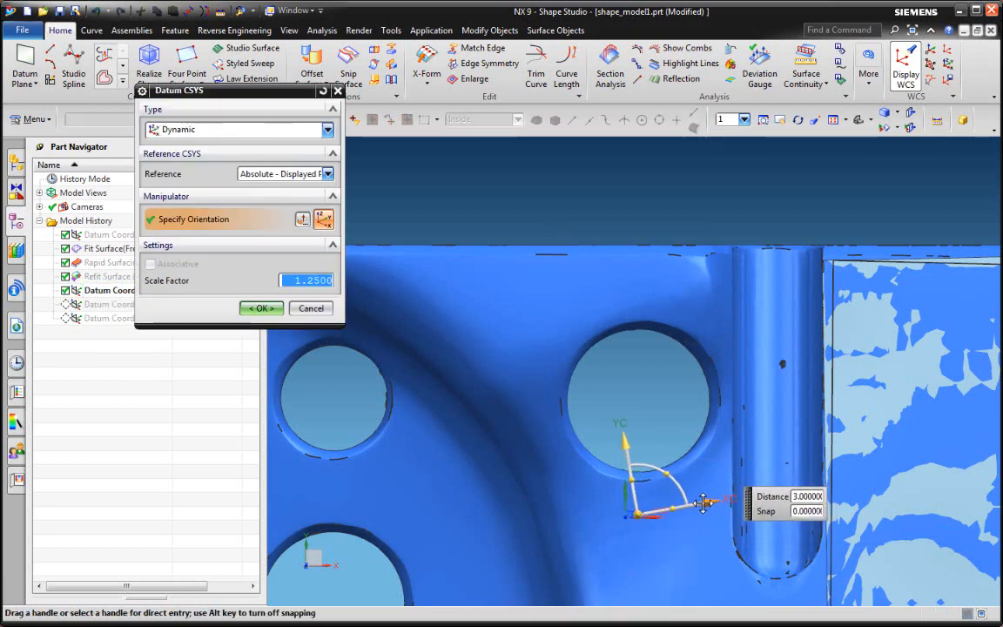
click(311, 308)
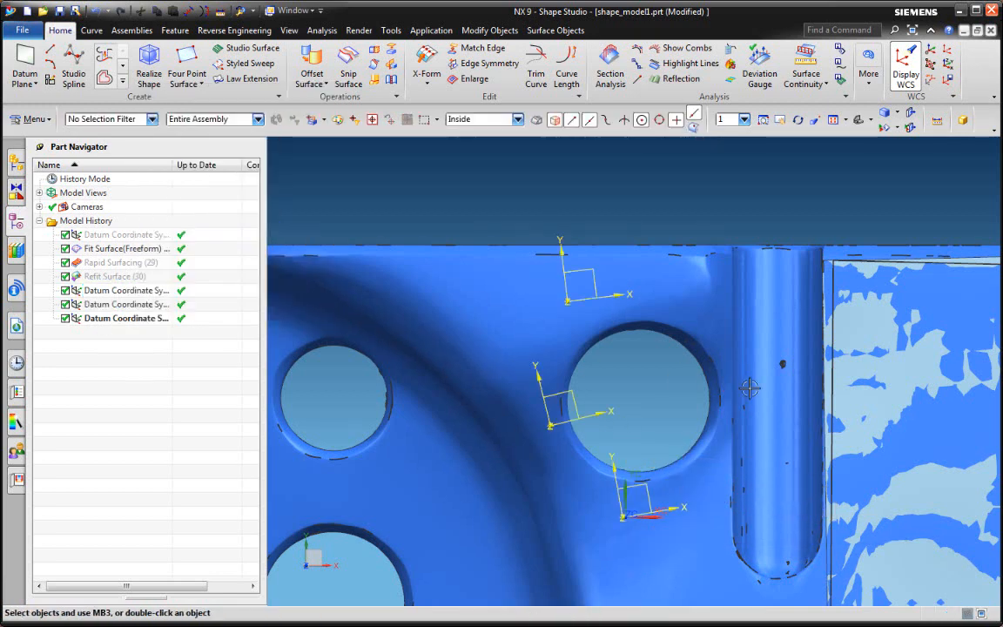
Move the datum CSYS above the hole along XC to an origin of about X 0.57, Y 43.89
scroll(661, 368, down, 2)
scroll(772, 385, up, 2)
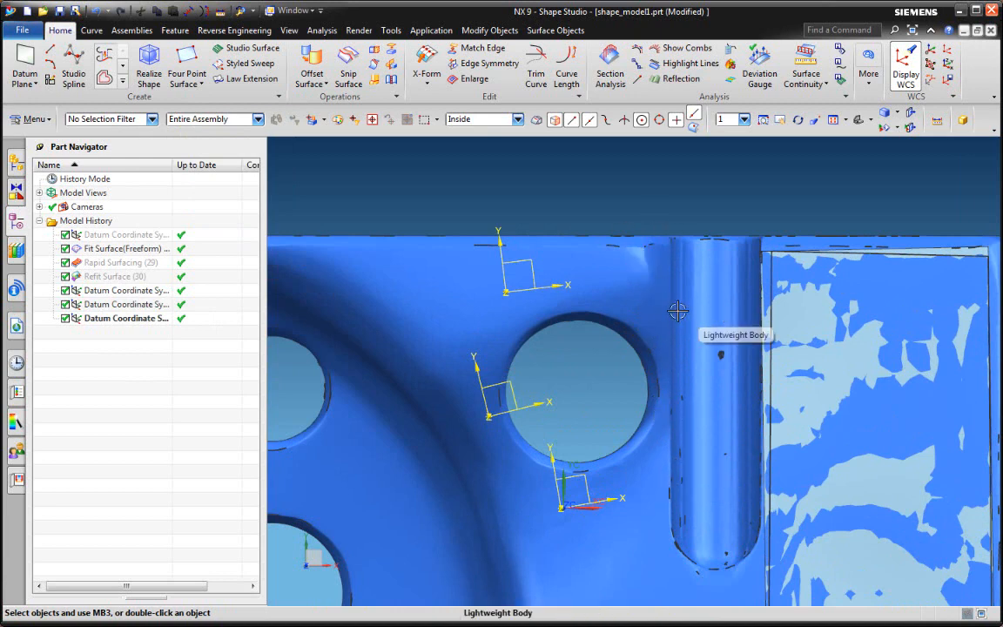
double_click(553, 284)
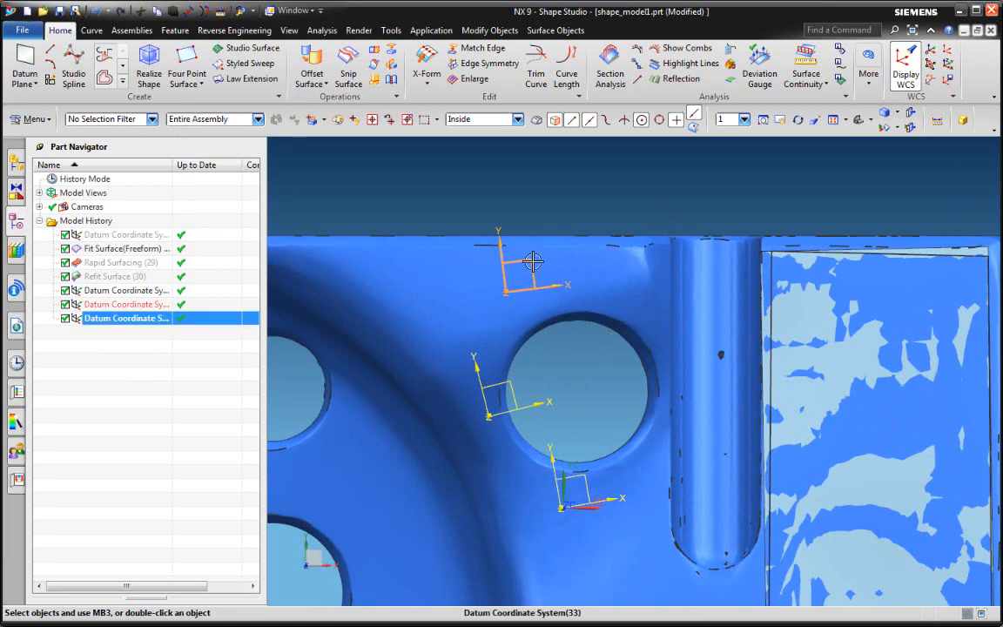
drag(578, 280, 632, 265)
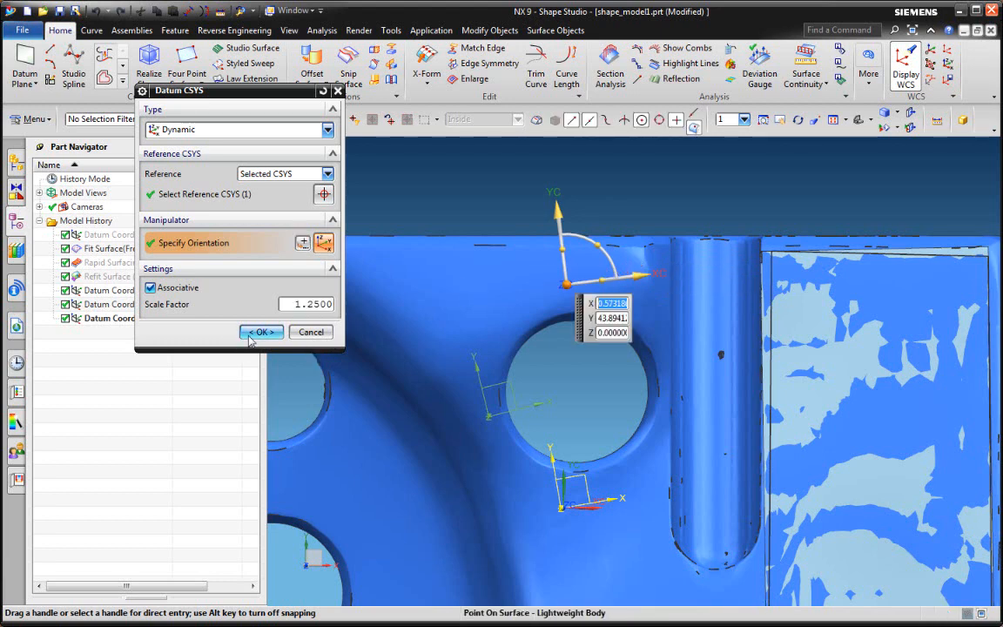
click(262, 332)
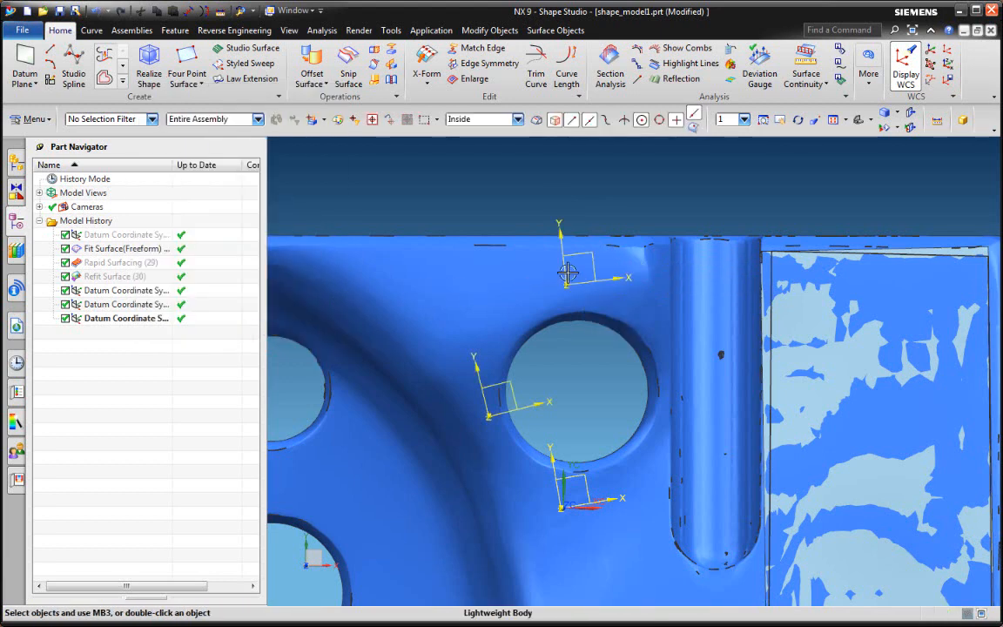
Shift the datum CSYS above the hole by -1 along XC, to about X -0.42, Y 43.77
double_click(526, 232)
click(637, 275)
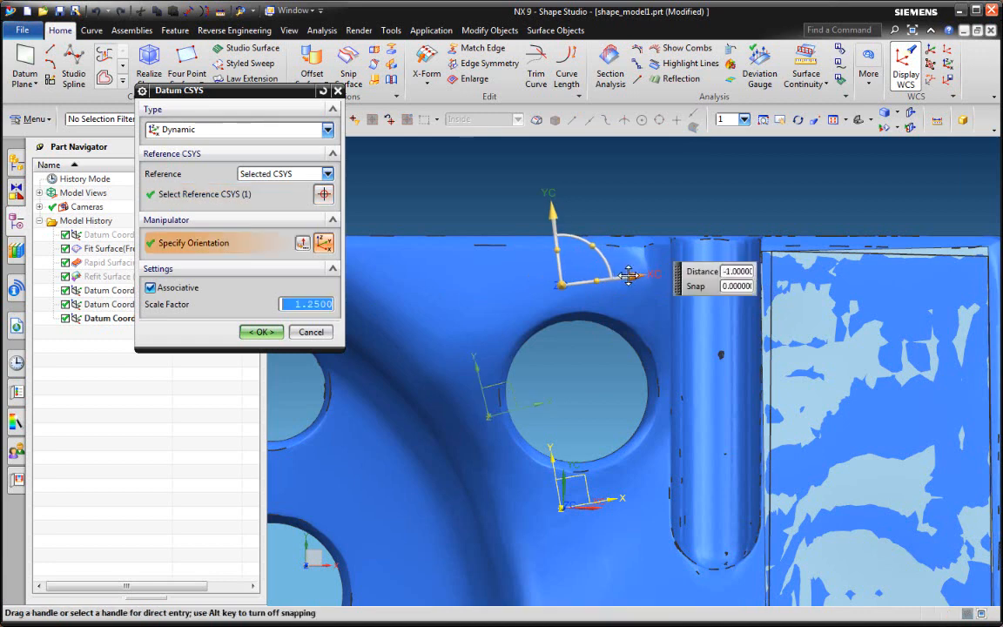
click(562, 285)
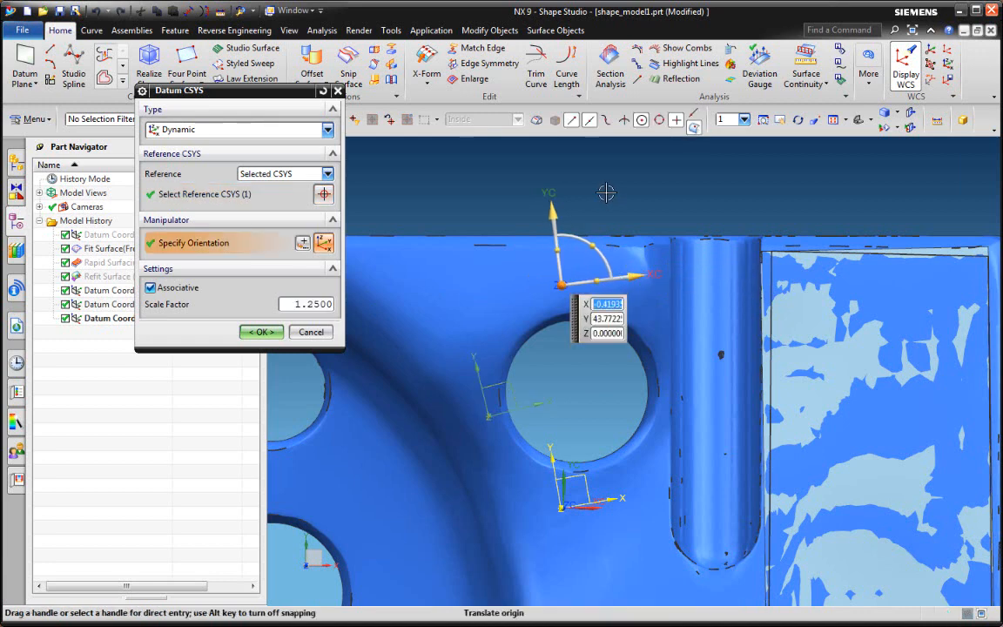
middle_click(606, 191)
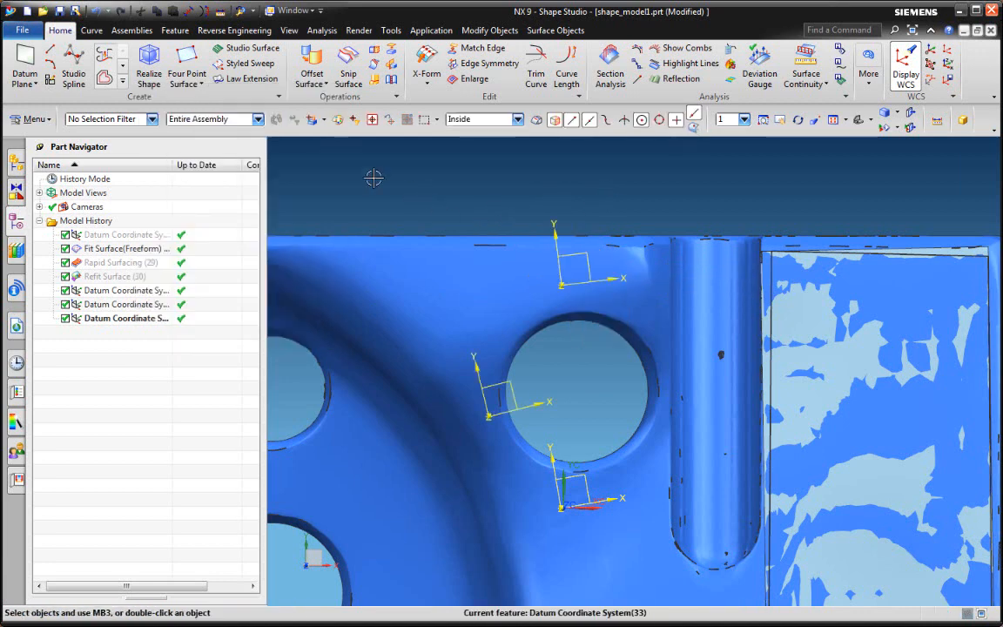
Set up a section curve through the facet body, choosing the YZ and XZ planes of the datum CSYSs above and beside the large hole
click(91, 31)
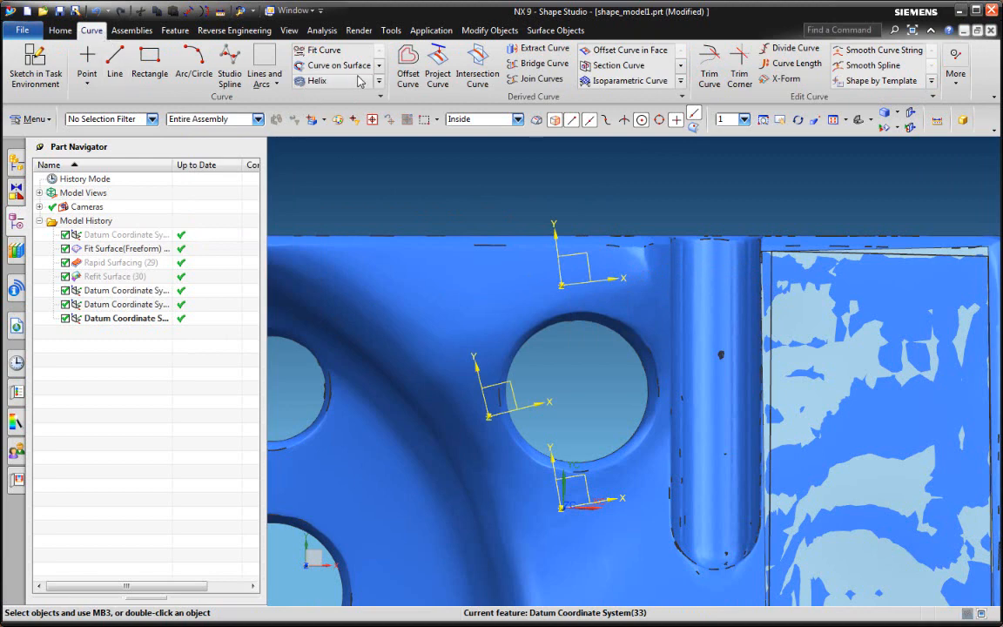
click(643, 67)
click(645, 292)
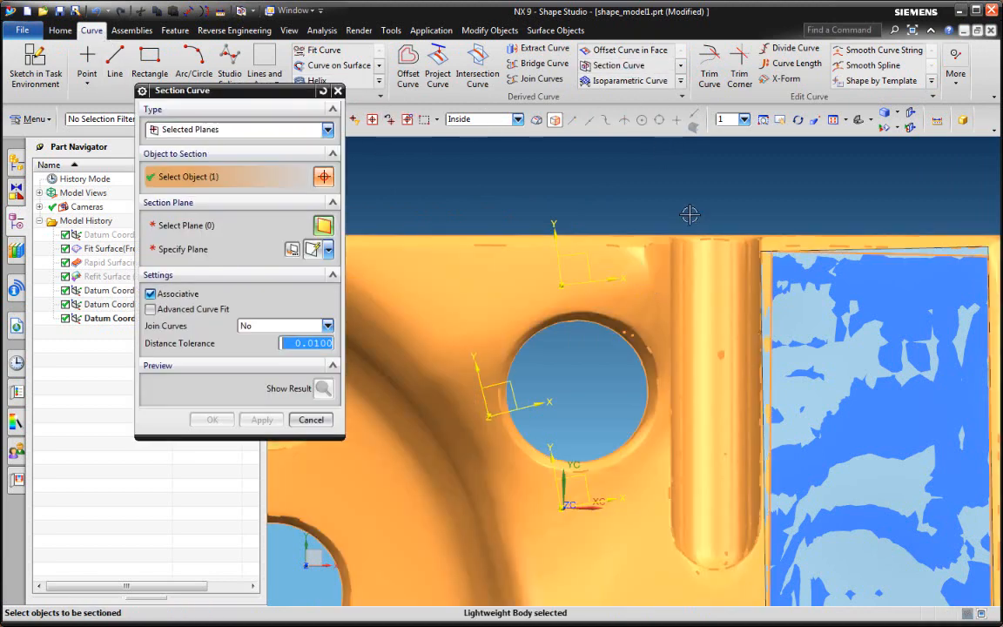
middle_click(375, 198)
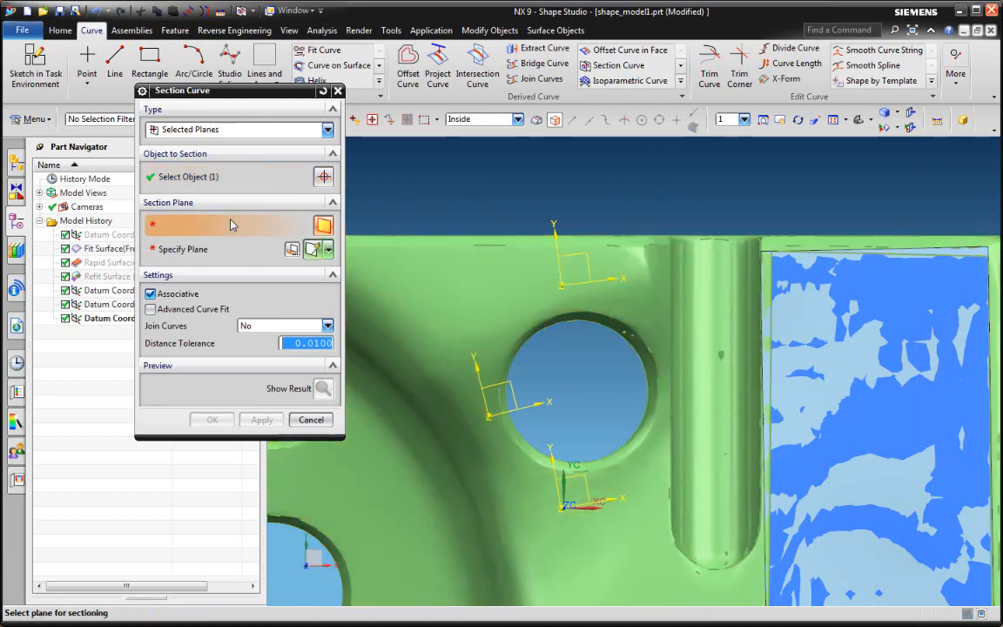
click(561, 273)
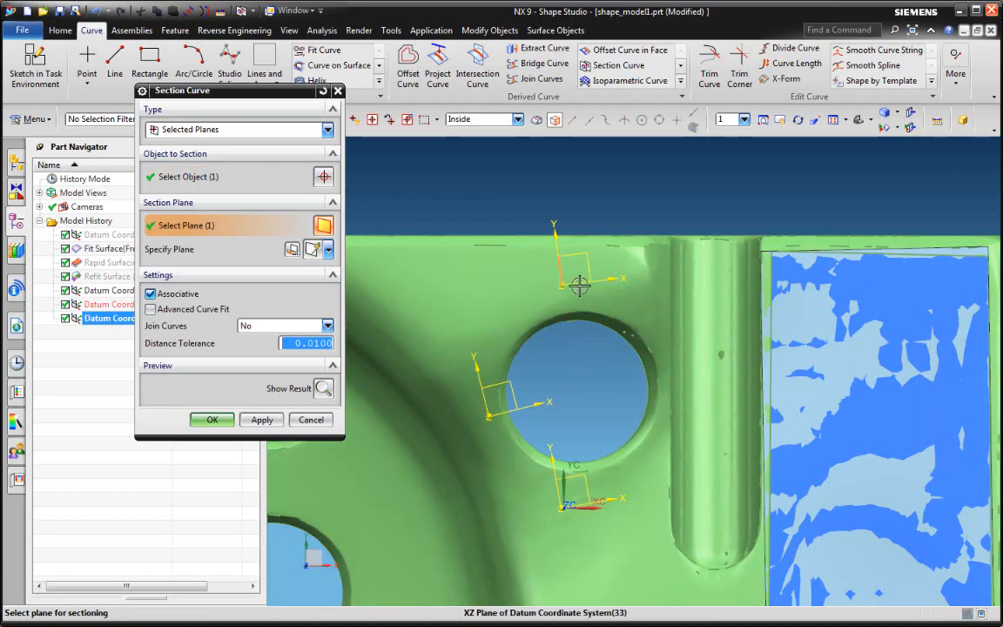
click(578, 284)
click(534, 413)
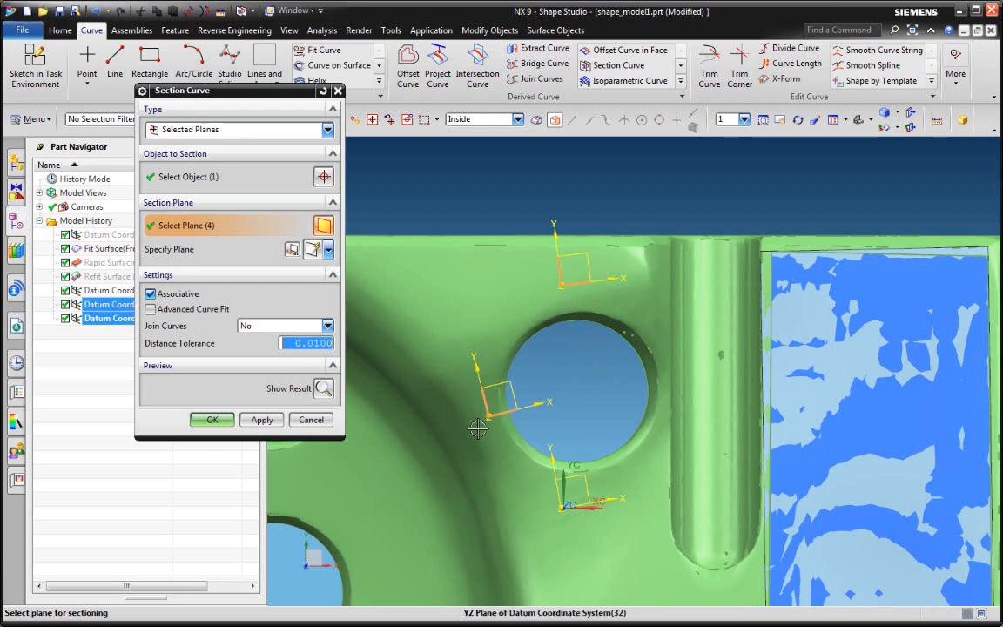
Add the XZ plane of the datum CSYS below the large hole to the section planes
click(579, 479)
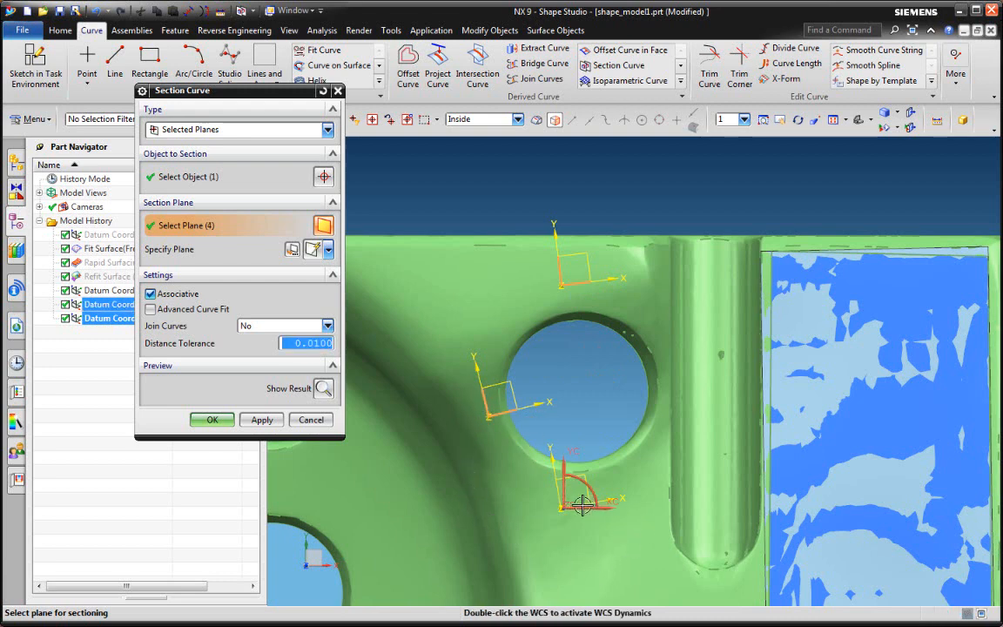
scroll(578, 501, down, 4)
middle_drag(578, 515, 575, 471)
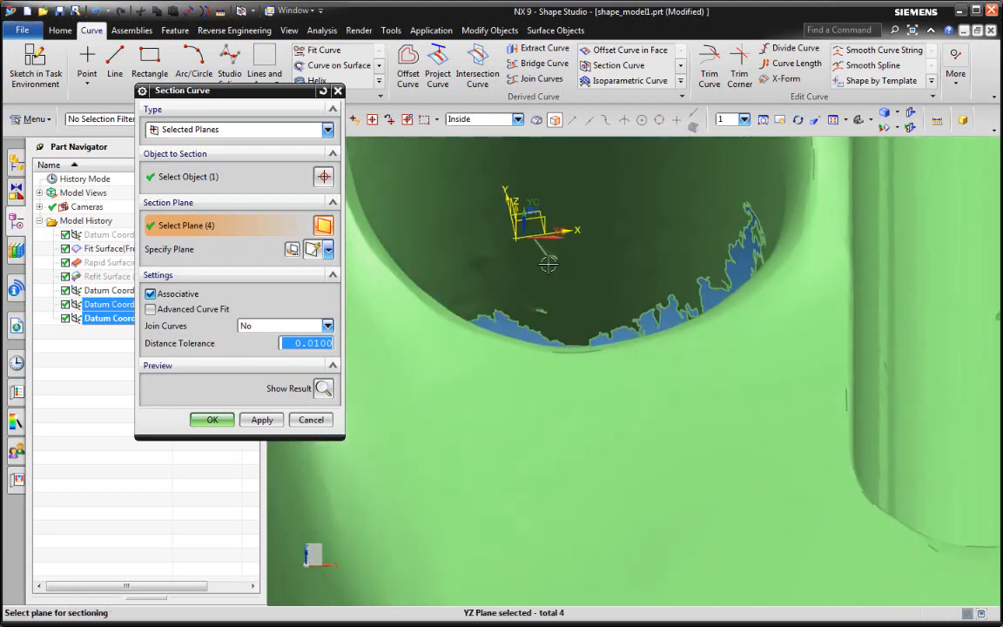
click(516, 218)
middle_drag(535, 335, 595, 381)
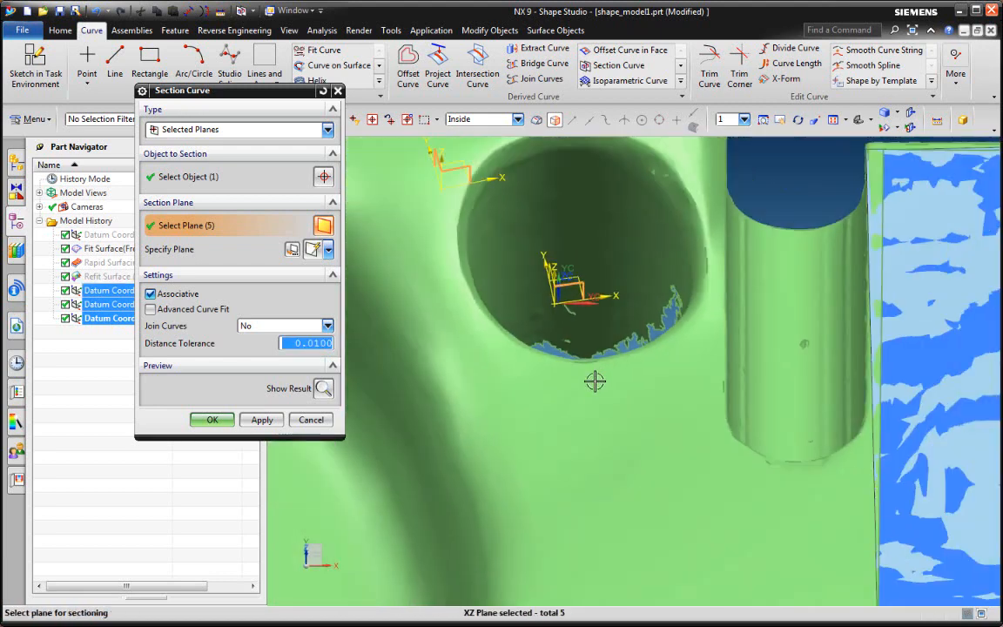
scroll(595, 381, up, 1)
Turn off associativity for the section and create the section curves across the facet body
click(172, 300)
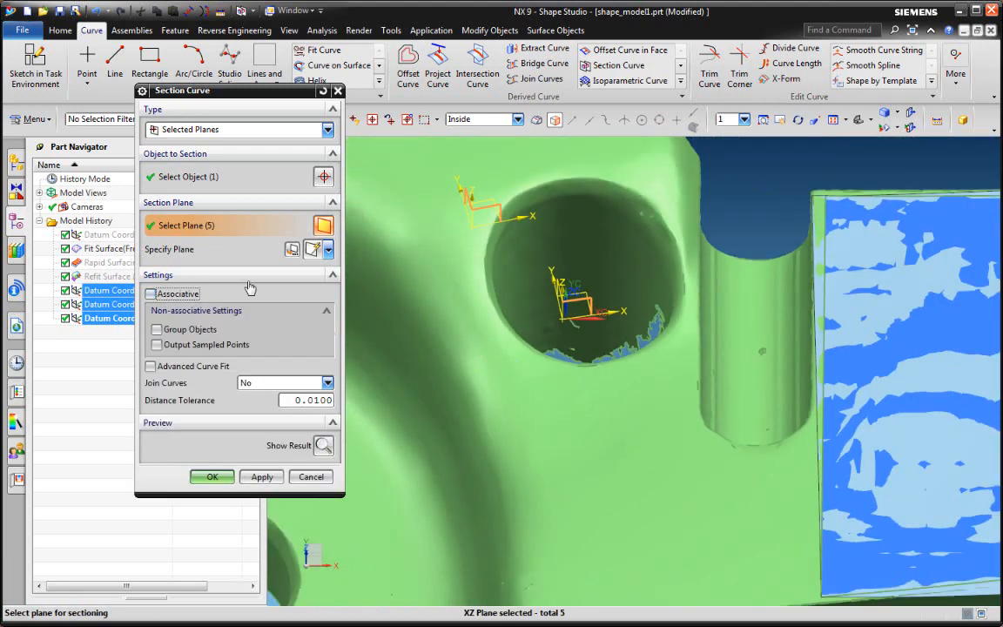
middle_drag(444, 390, 688, 366)
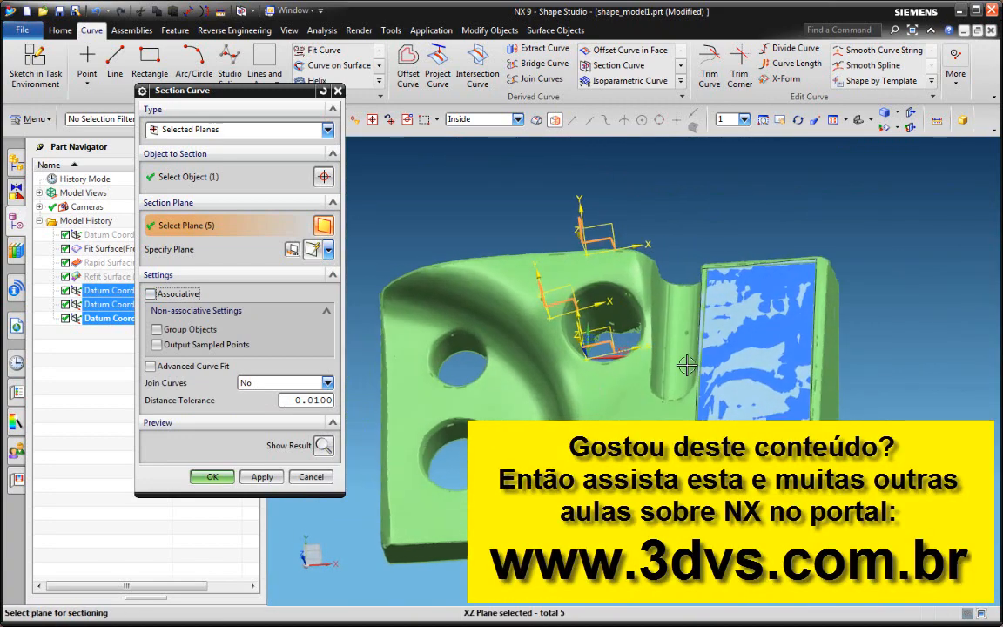
click(211, 477)
middle_drag(610, 366, 652, 360)
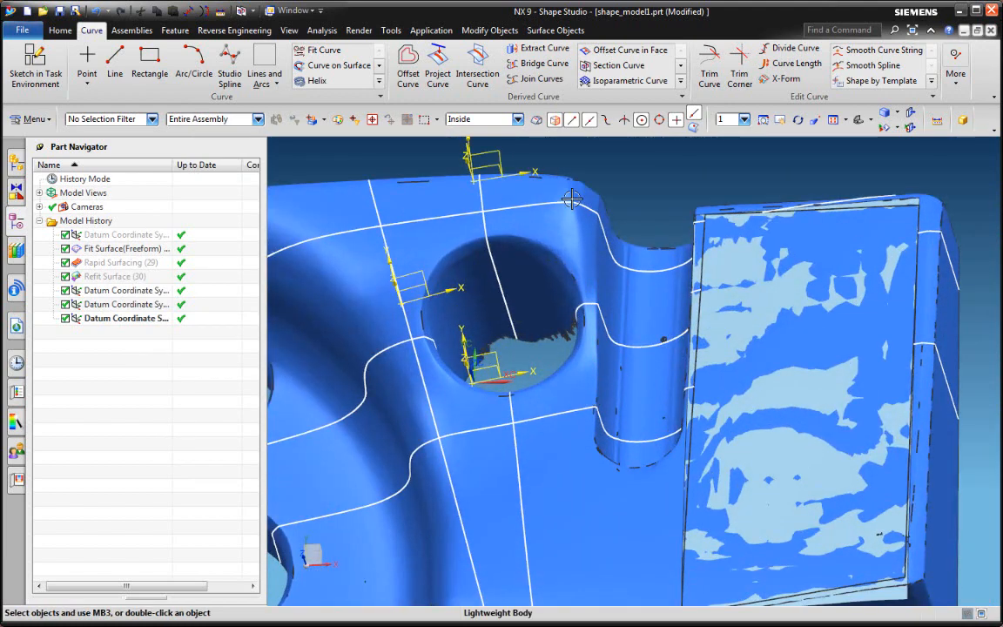
scroll(590, 310, down, 4)
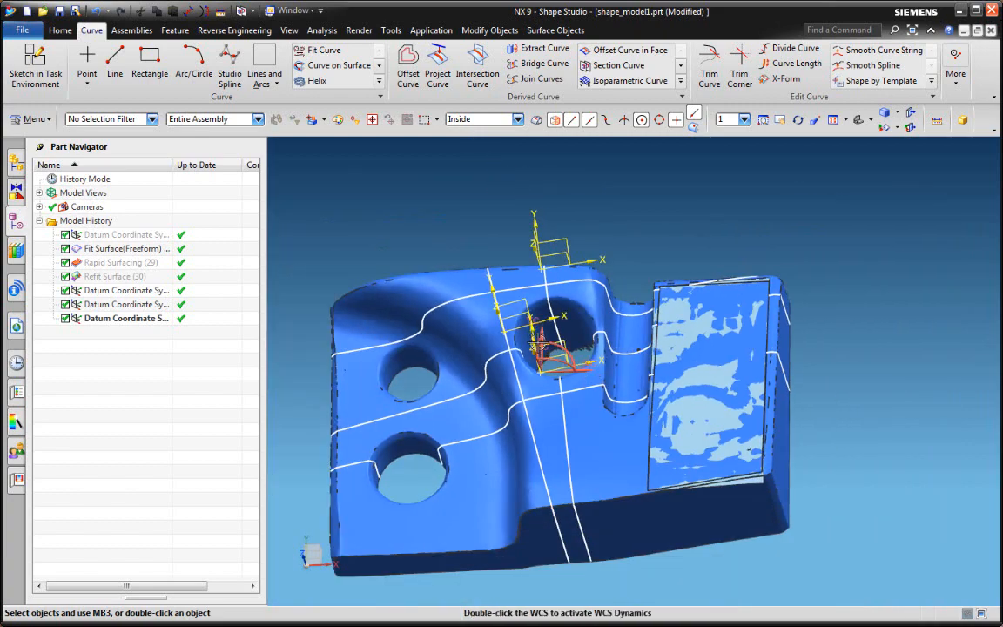
Sketch a degree 2 studio spline through three points on the facet body, running up between the large hole and the slot
key(F8)
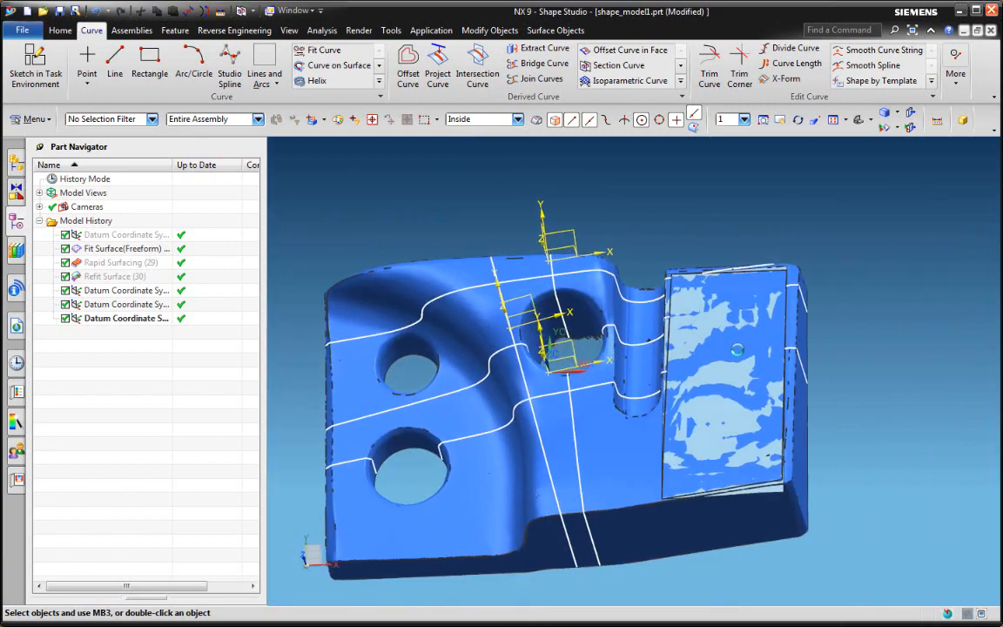
scroll(626, 300, up, 1)
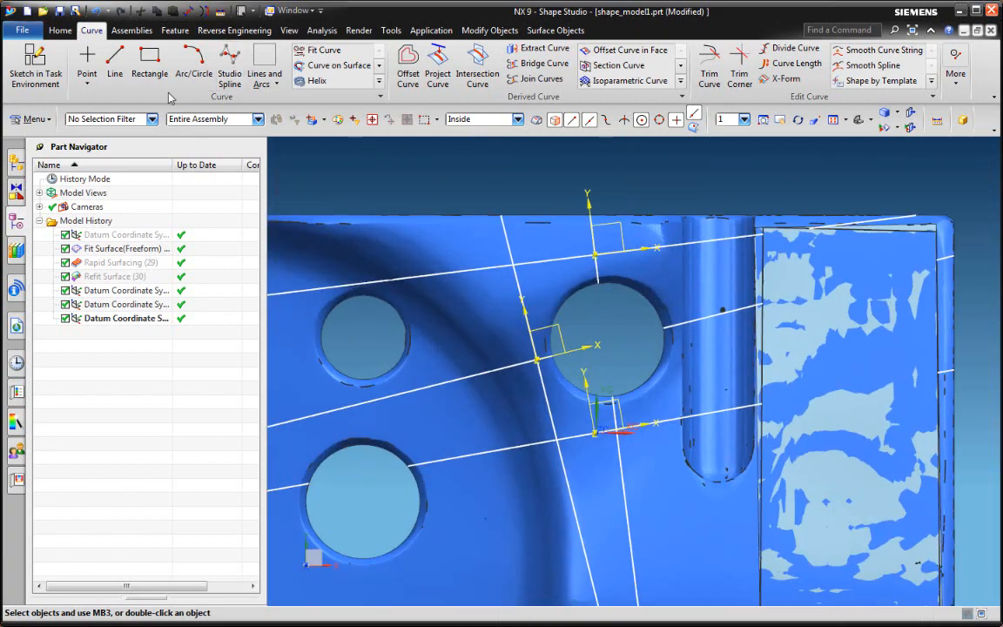
click(230, 61)
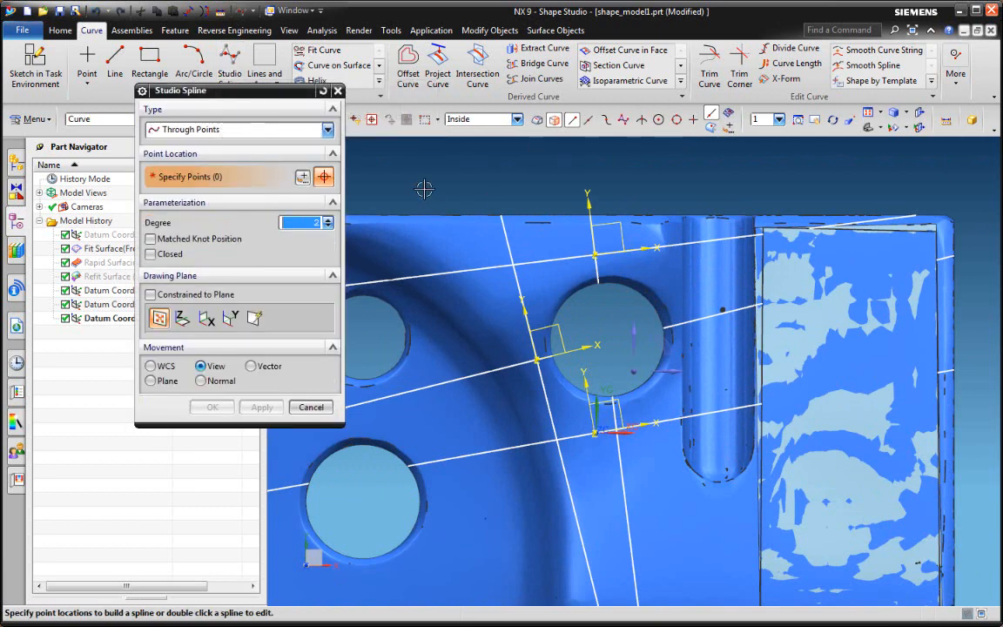
click(190, 129)
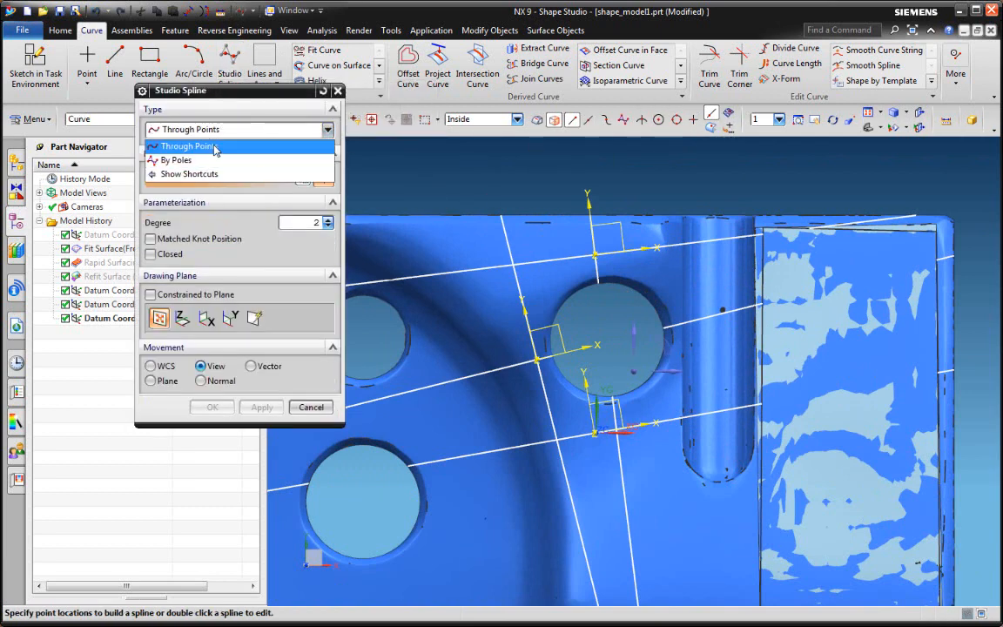
click(187, 144)
scroll(680, 455, up, 2)
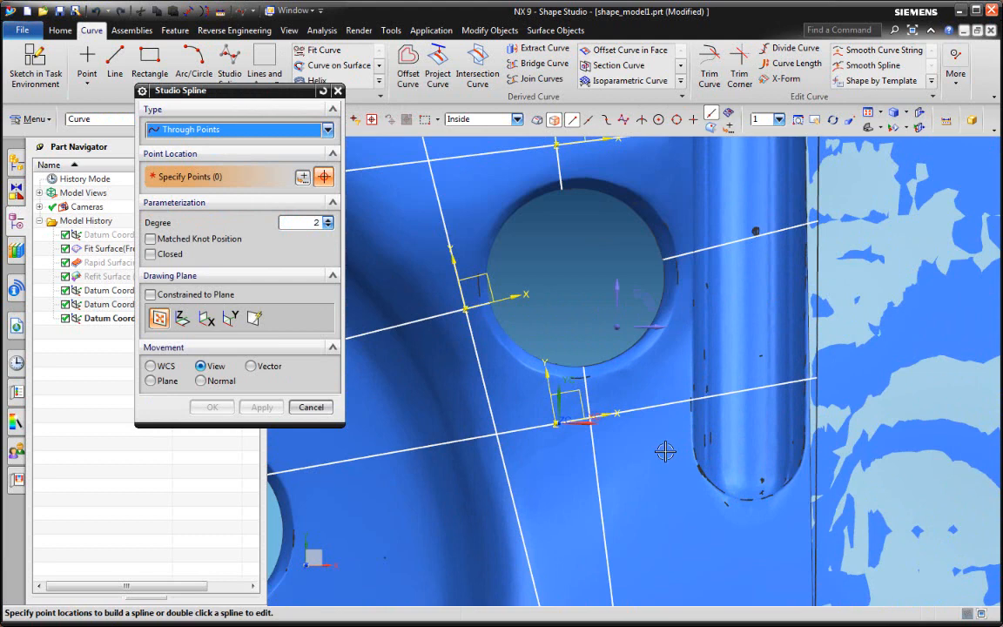
click(677, 451)
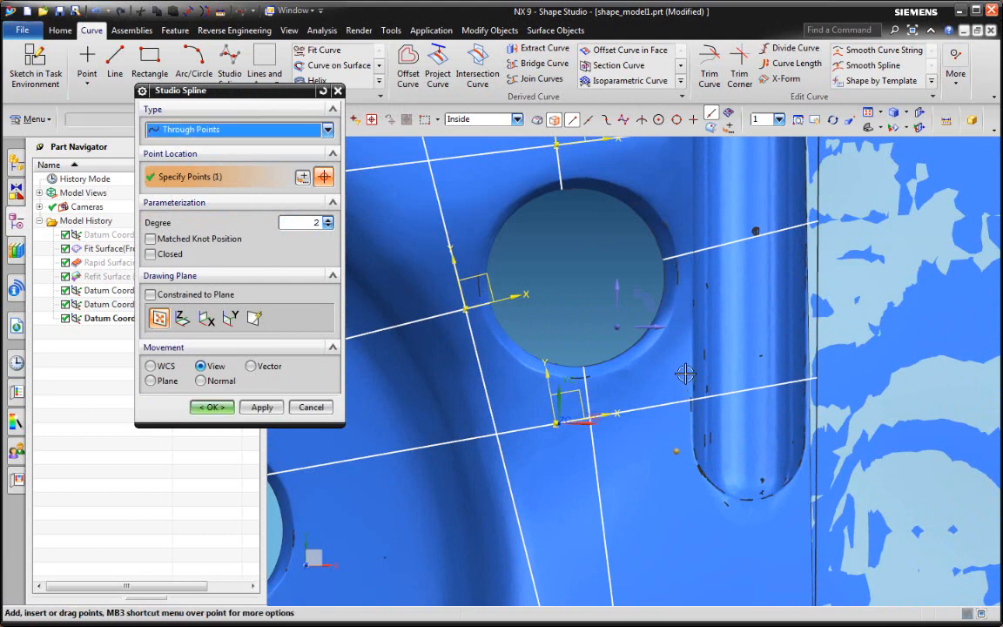
scroll(689, 416, up, 2)
click(672, 364)
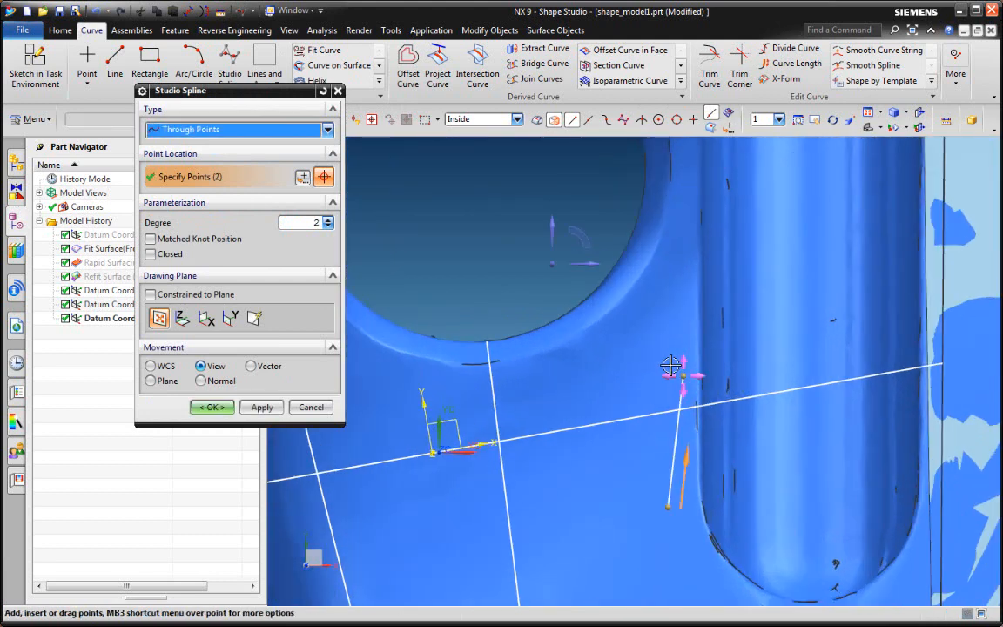
scroll(672, 357, down, 2)
click(678, 314)
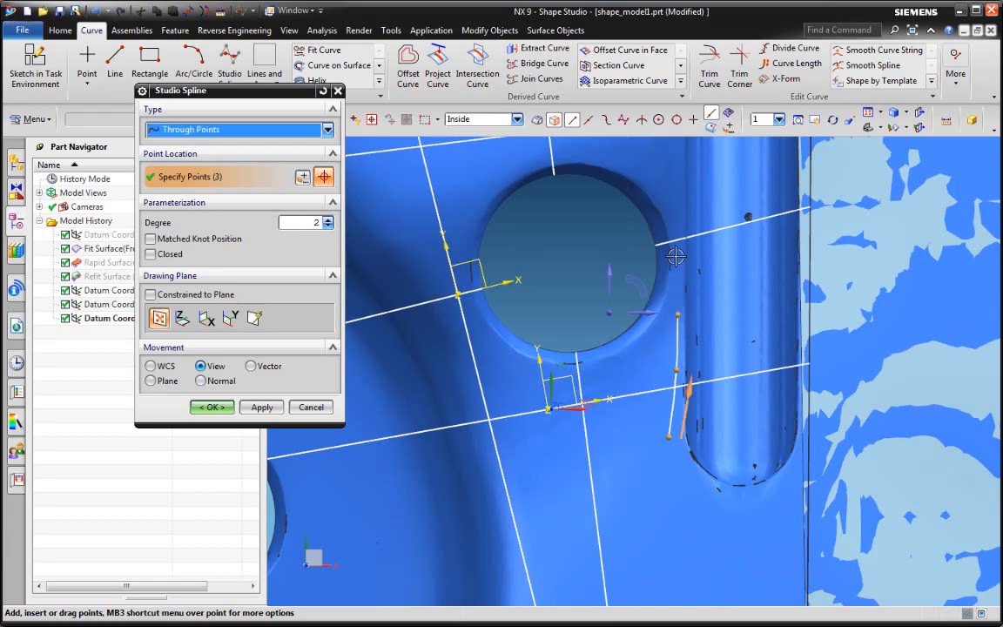